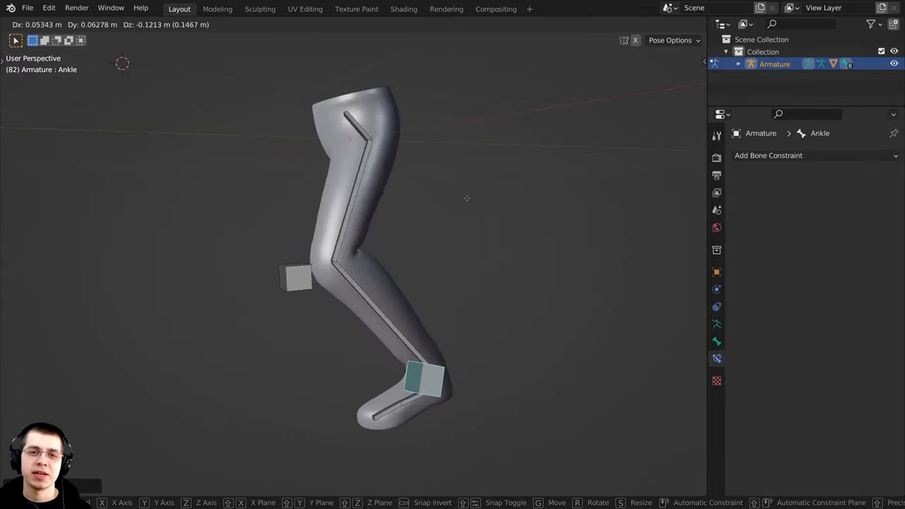
Reposition and rotate the ankle control bone several times to bend and straighten the leg.
{"action": "left_click", "coordinate": [516, 209]}
{"action": "key", "text": "r"}
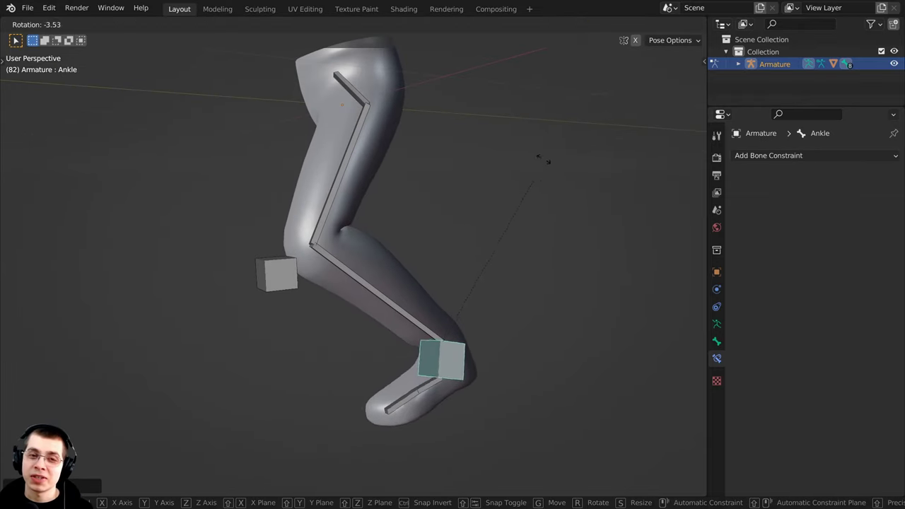
{"action": "key", "text": "Escape"}
{"action": "key", "text": "g"}
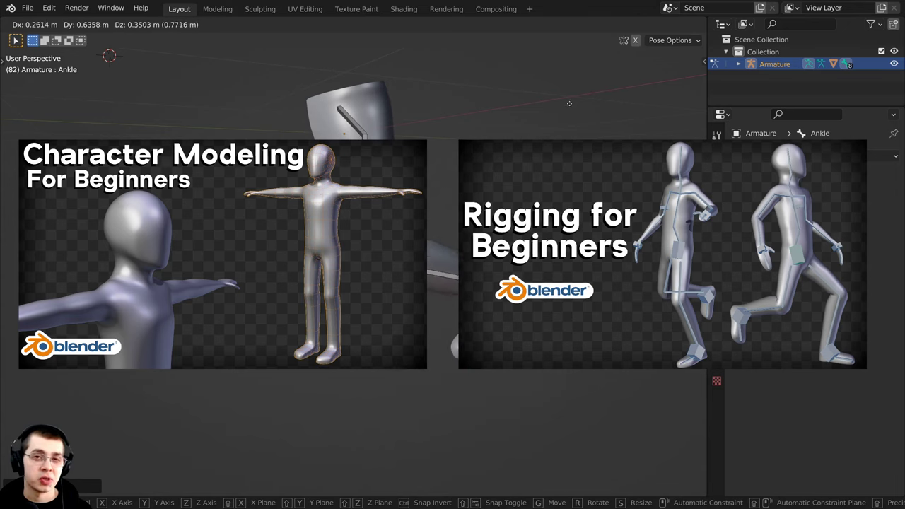
{"action": "left_click", "coordinate": [588, 212]}
{"action": "middle_click_drag", "start_coordinate": [588, 212], "coordinate": [637, 234]}
{"action": "key", "text": "g"}
{"action": "left_click", "coordinate": [495, 283]}
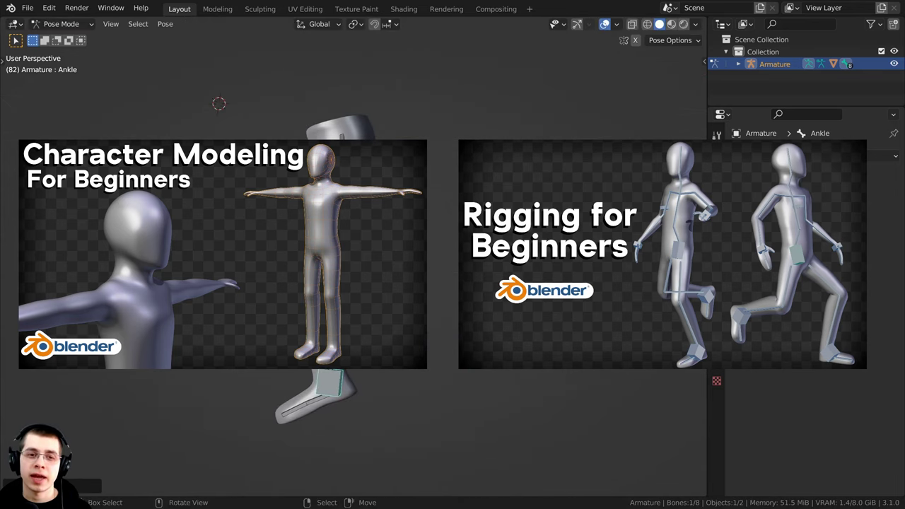
Move the armature's hips bone to bend the leg from its upper end.
{"action": "middle_click_drag", "start_coordinate": [495, 283], "coordinate": [566, 283]}
{"action": "key", "text": "g"}
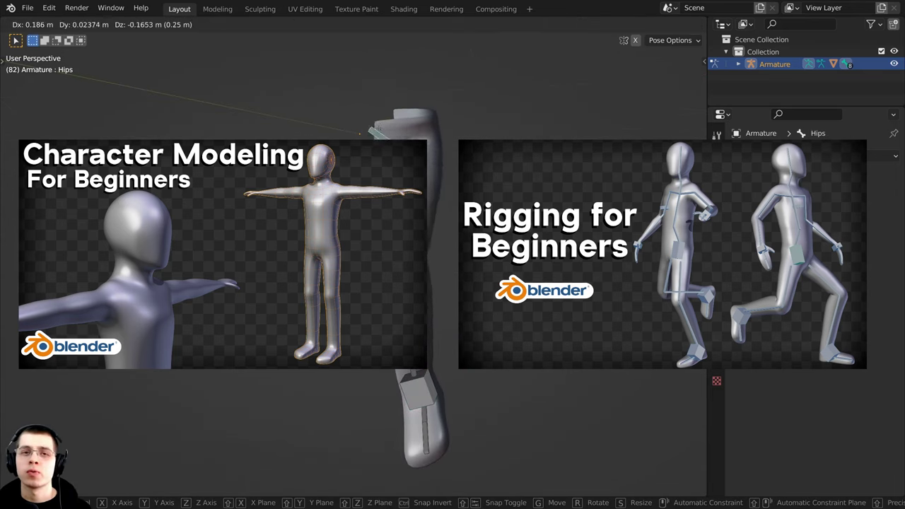
{"action": "left_click", "coordinate": [361, 116]}
{"action": "middle_click_drag", "start_coordinate": [410, 118], "coordinate": [363, 133]}
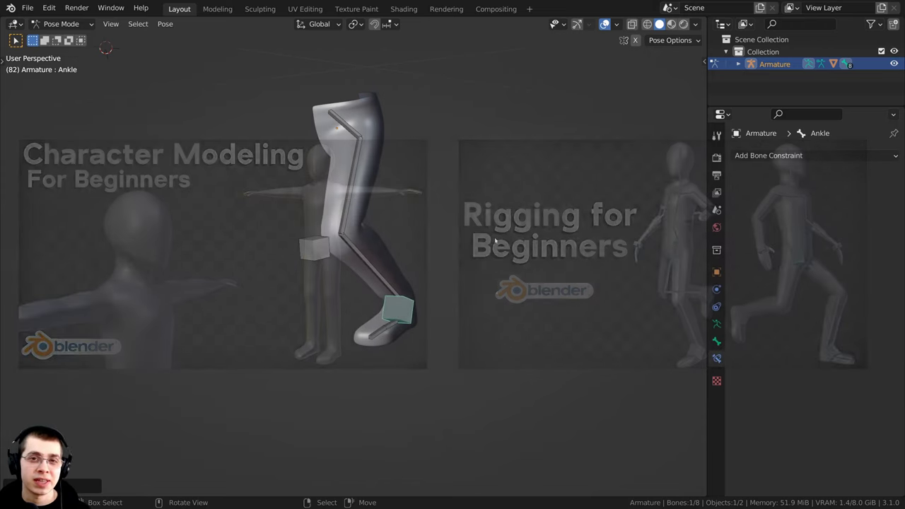
Rotate the ankle control, then move it forward and upward to flex the knee.
{"action": "key", "text": "r"}
{"action": "left_click", "coordinate": [495, 217]}
{"action": "key", "text": "g"}
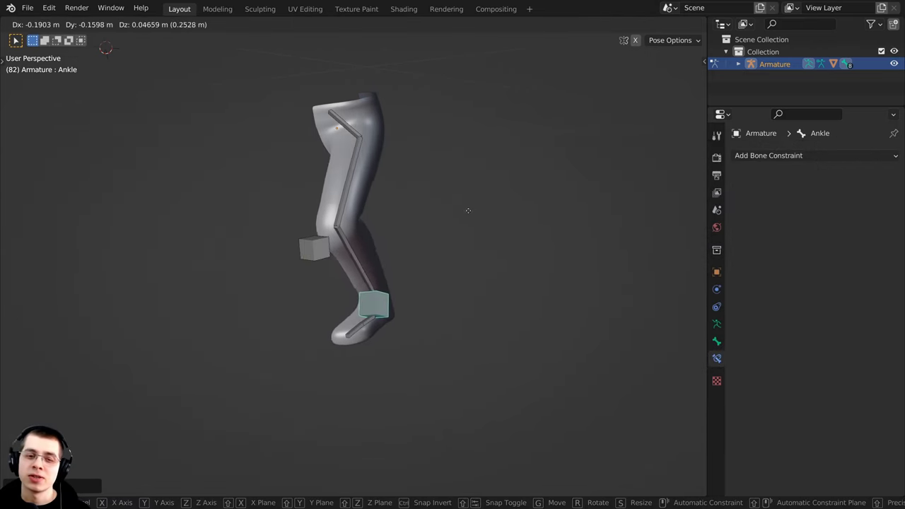
{"action": "left_click", "coordinate": [485, 208]}
{"action": "middle_click_drag", "start_coordinate": [485, 208], "coordinate": [412, 233]}
{"action": "key", "text": "g"}
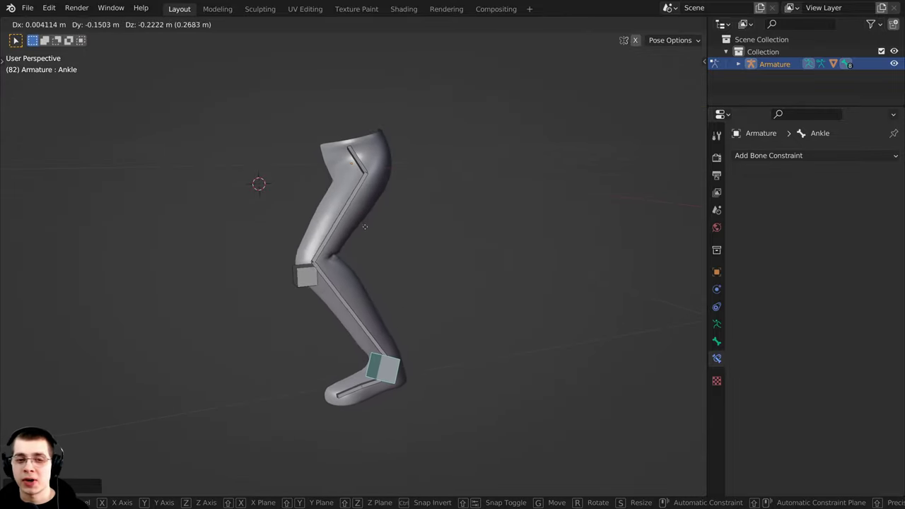
{"action": "left_click", "coordinate": [304, 204]}
Shift the ankle control through a few more positions to show the leg following it.
{"action": "middle_click_drag", "start_coordinate": [417, 251], "coordinate": [357, 255]}
{"action": "key", "text": "g"}
{"action": "left_click", "coordinate": [372, 302]}
{"action": "key", "text": "g"}
{"action": "left_click", "coordinate": [345, 273]}
{"action": "middle_click_drag", "start_coordinate": [290, 161], "coordinate": [306, 182]}
{"action": "scroll", "coordinate": [325, 172], "scroll_direction": "up", "scroll_amount": 1}
Extend the leg backward with the ankle control, then raise the foot into a strongly bent pose.
{"action": "key", "text": "g"}
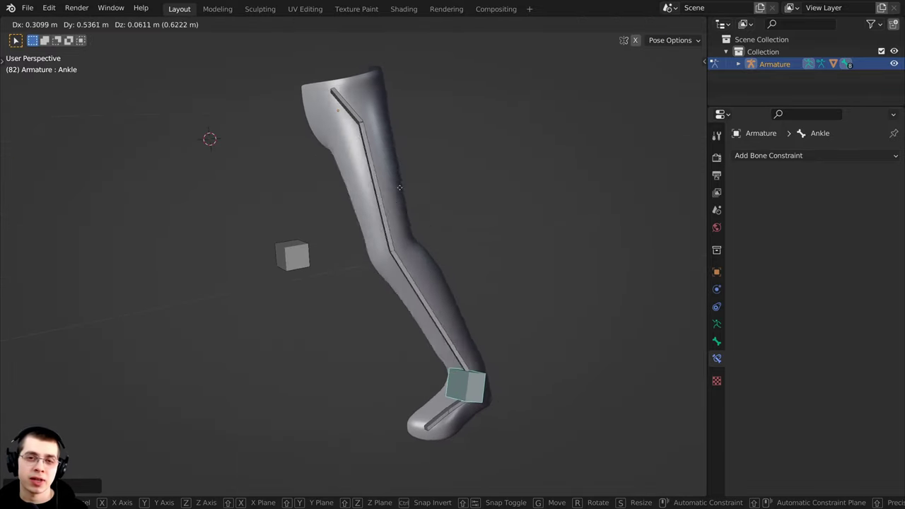
{"action": "left_click", "coordinate": [481, 218]}
{"action": "middle_click_drag", "start_coordinate": [481, 219], "coordinate": [468, 214]}
{"action": "key", "text": "g"}
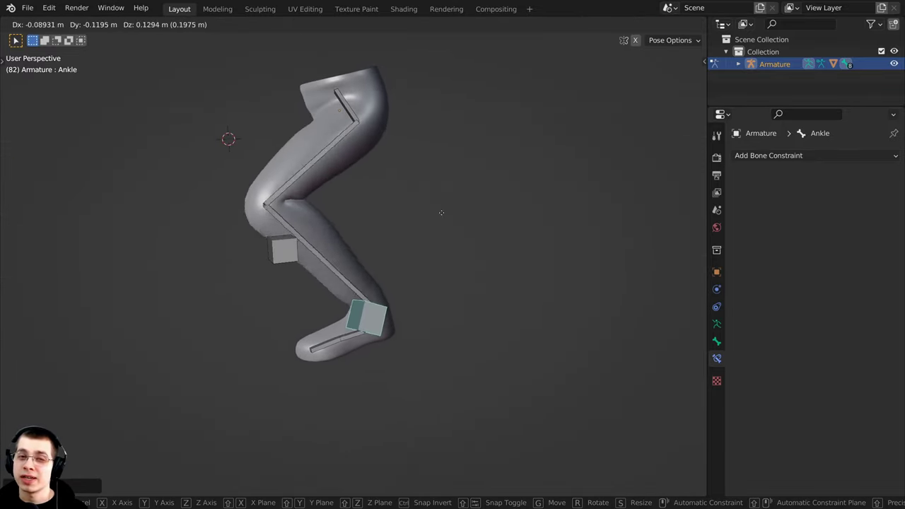
{"action": "left_click", "coordinate": [462, 246]}
{"action": "middle_click_drag", "start_coordinate": [462, 245], "coordinate": [464, 268]}
Tilt the foot by rotating the ankle control, and move it to leave the knee moderately bent.
{"action": "key", "text": "r"}
{"action": "key", "text": "g"}
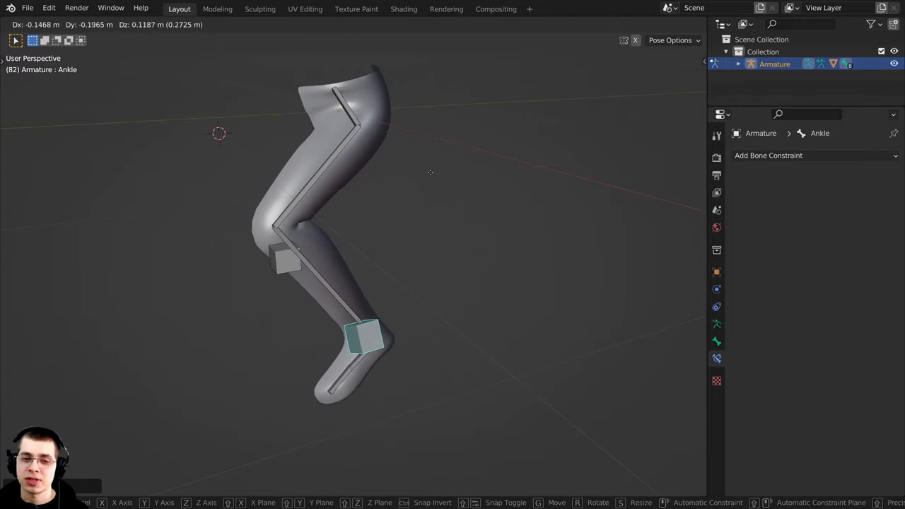
{"action": "left_click", "coordinate": [384, 172]}
{"action": "key", "text": "r"}
{"action": "left_click", "coordinate": [444, 269]}
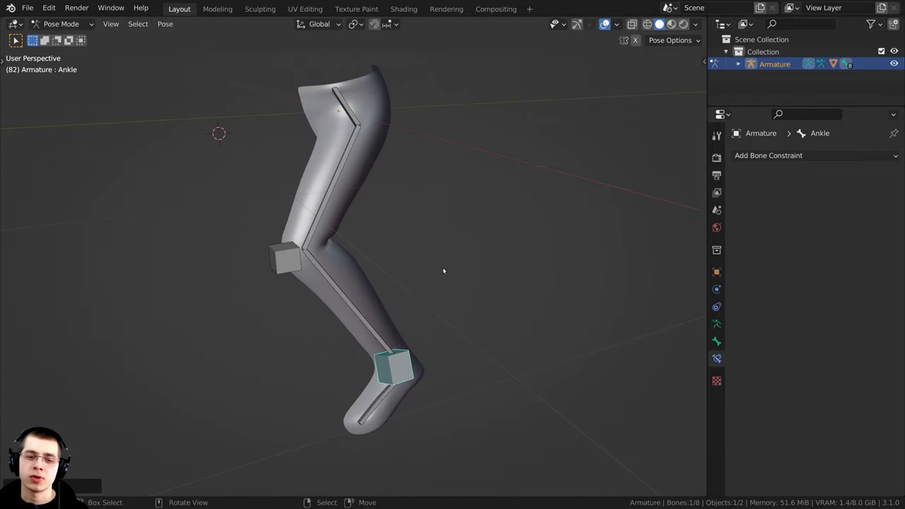
{"action": "key", "text": "g"}
{"action": "left_click", "coordinate": [442, 288]}
{"action": "key", "text": "g"}
{"action": "left_click", "coordinate": [451, 248]}
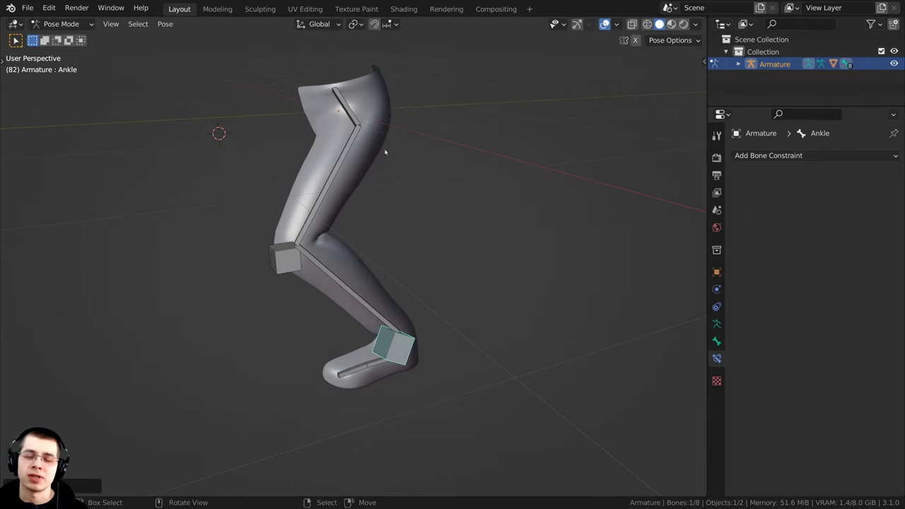
Continue posing the foot with alternating moves and rotations of the ankle control.
{"action": "middle_click_drag", "start_coordinate": [414, 220], "coordinate": [427, 232]}
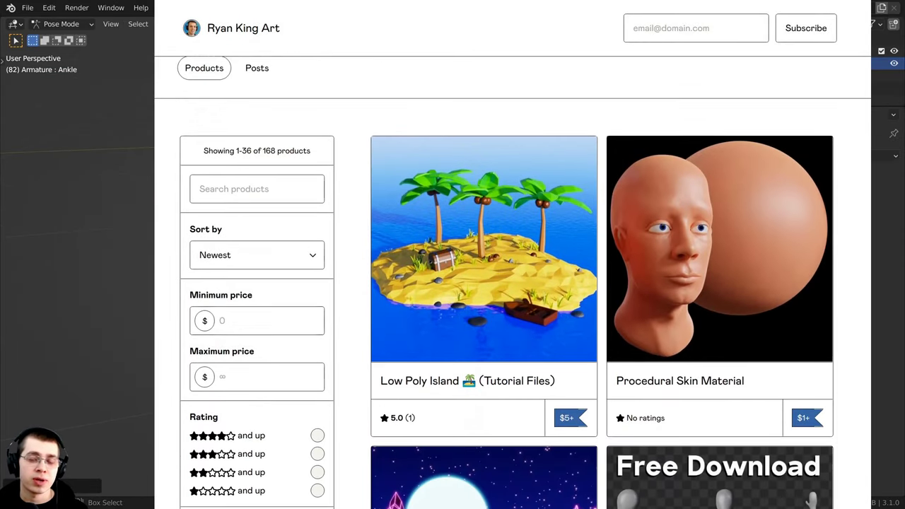
{"action": "key", "text": "g"}
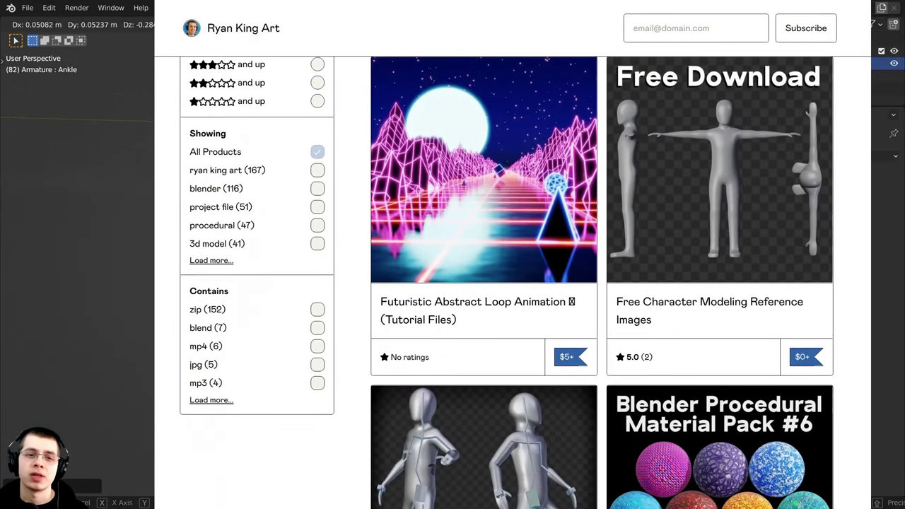
{"action": "key", "text": "r"}
{"action": "key", "text": "Return"}
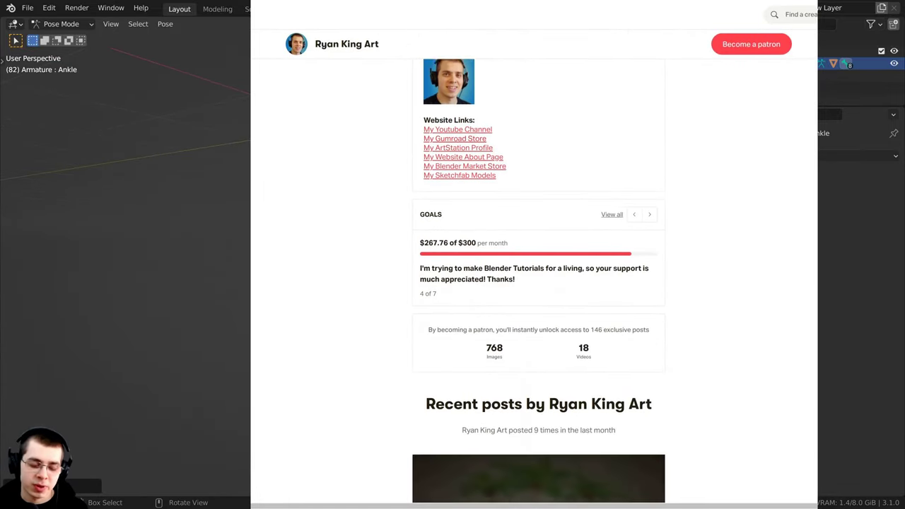
{"action": "key", "text": "g"}
{"action": "key", "text": "r"}
{"action": "key", "text": "g"}
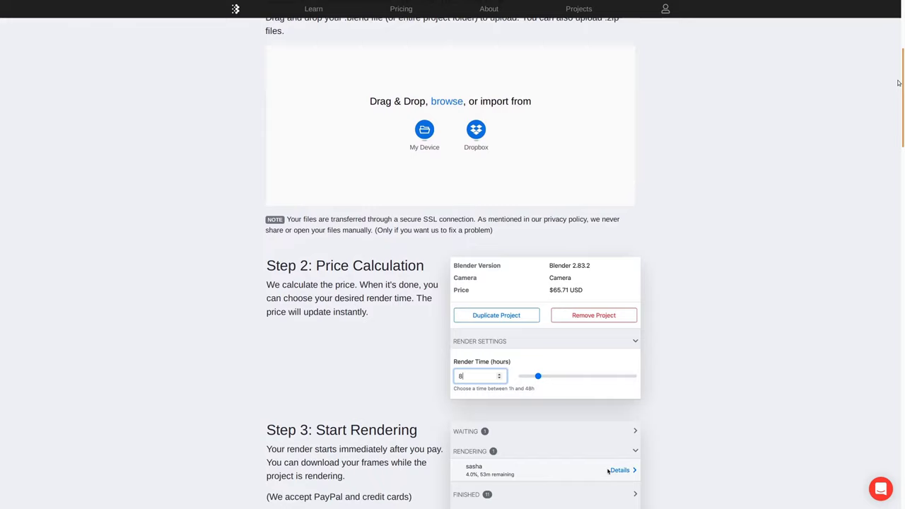
Upload Martian Environment (Tutorial Files).zip to the Blendergrid render farm website.
{"action": "scroll", "coordinate": [898, 66], "scroll_direction": "up", "scroll_amount": 2}
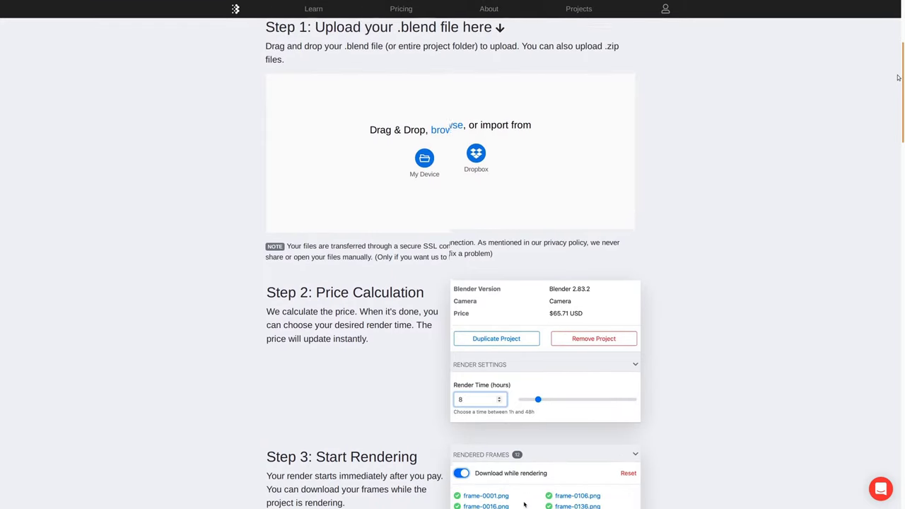
{"action": "scroll", "coordinate": [898, 65], "scroll_direction": "up", "scroll_amount": 4}
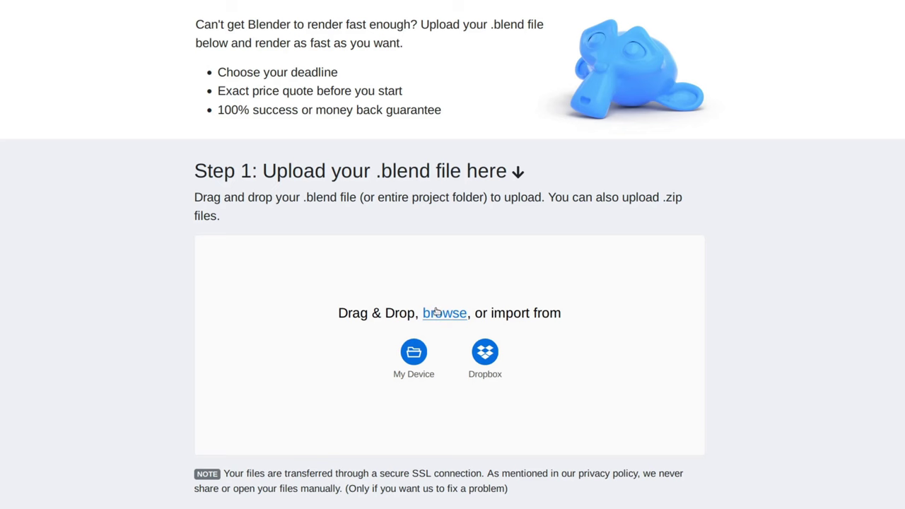
{"action": "left_click", "coordinate": [436, 312]}
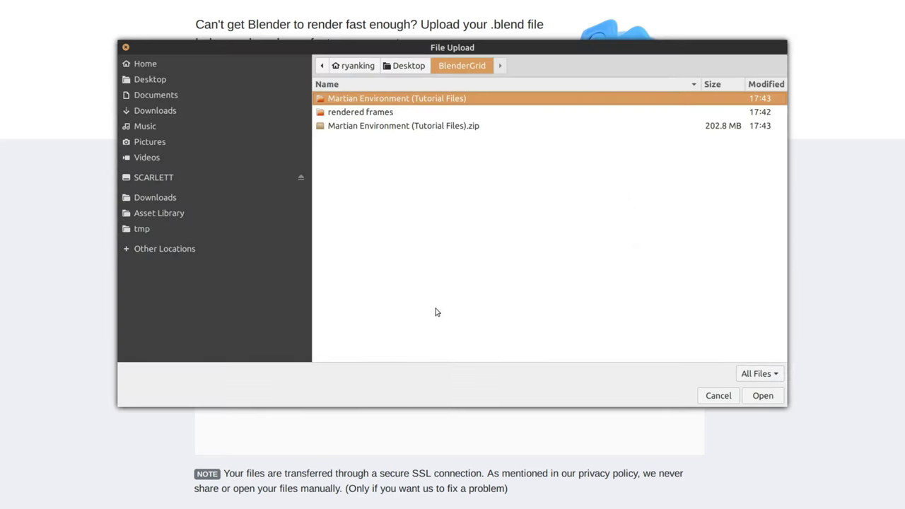
{"action": "left_click", "coordinate": [386, 127]}
{"action": "double_click", "coordinate": [374, 128]}
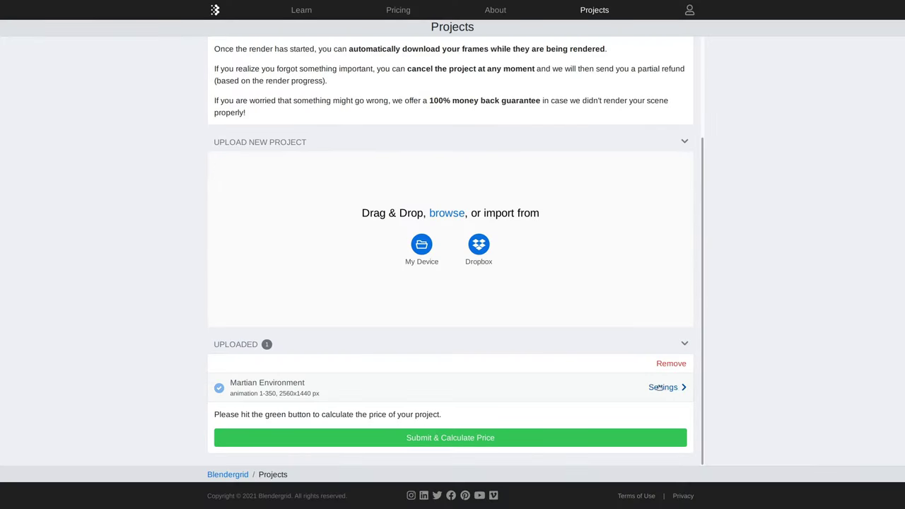
Open the uploaded Martian Environment project's settings and review its frame range, resolution and output options.
{"action": "left_click", "coordinate": [254, 383]}
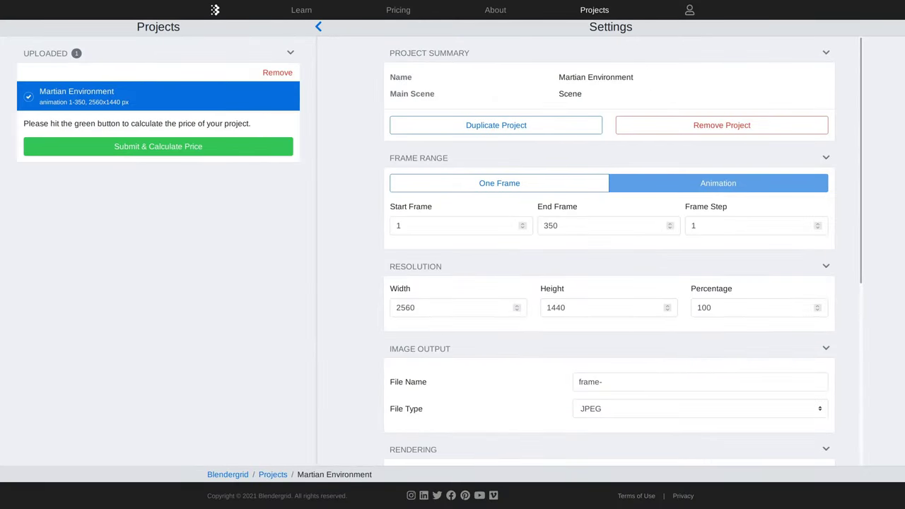
{"action": "left_click_drag", "start_coordinate": [860, 114], "coordinate": [836, 290]}
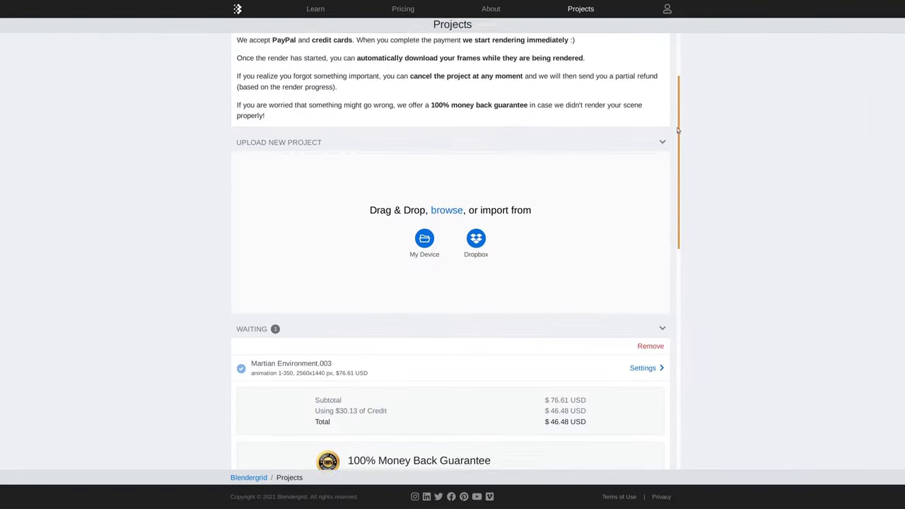
Open the settings of the waiting Martian Environment.003 project and shorten its render deadline.
{"action": "scroll", "coordinate": [673, 218], "scroll_direction": "down", "scroll_amount": 5}
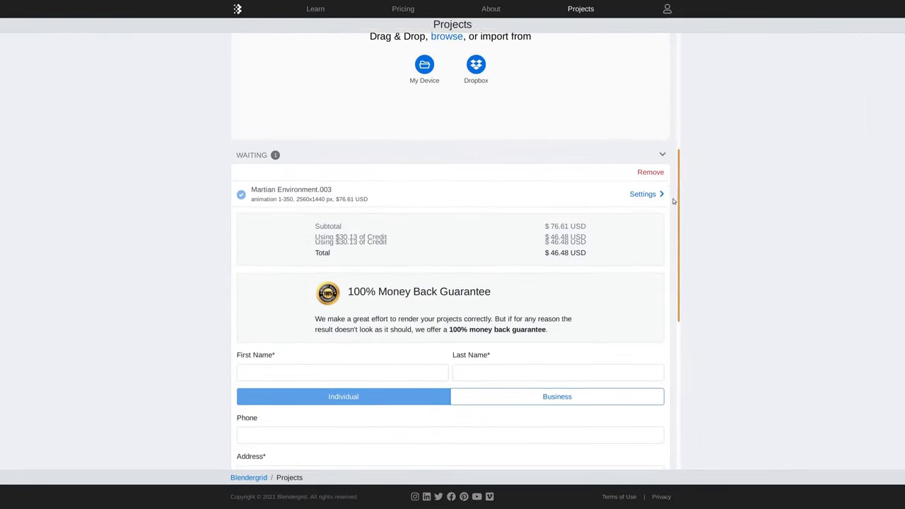
{"action": "left_click", "coordinate": [643, 142]}
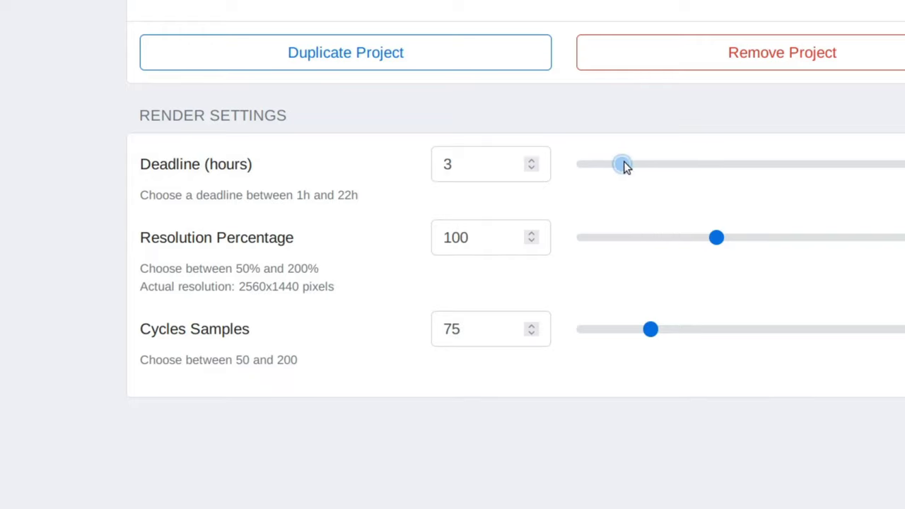
{"action": "left_click_drag", "start_coordinate": [624, 163], "coordinate": [600, 163]}
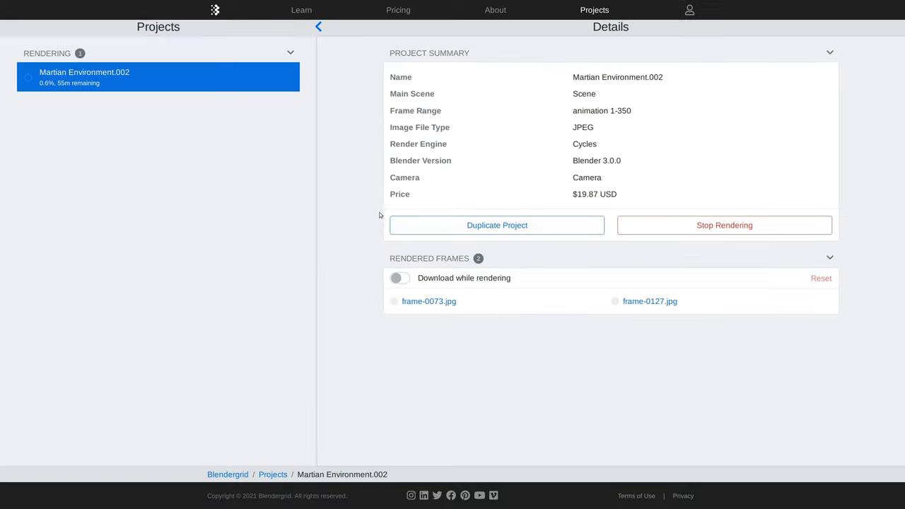
Open the rendered frame-0073.jpg and download blendergrid-Martian Environment.zip with all rendered frames.
{"action": "left_click", "coordinate": [441, 301]}
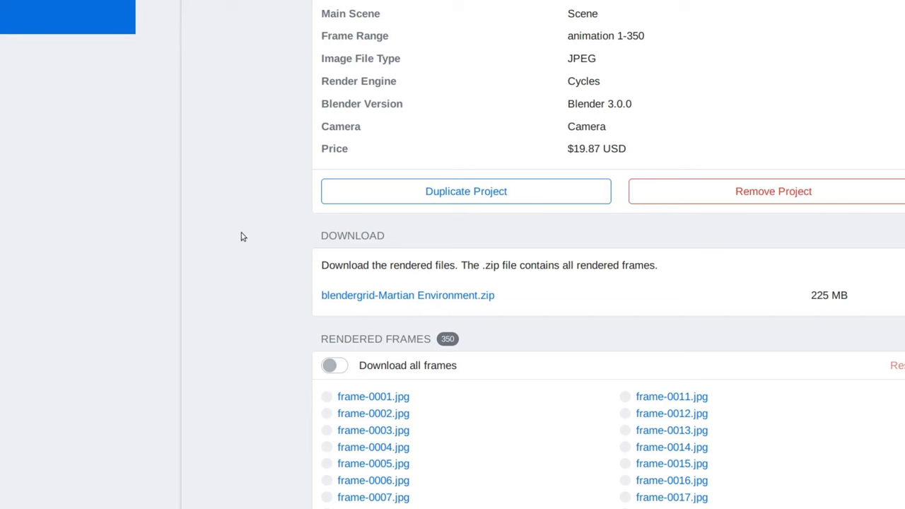
{"action": "left_click", "coordinate": [406, 296]}
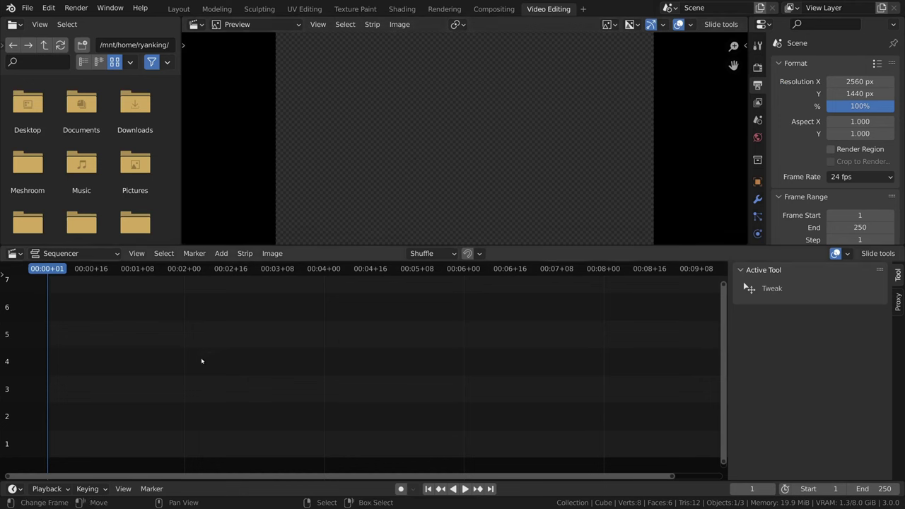
In Blender's video sequencer, add all frames from the blendergrid-Martian Environment folder as an image strip.
{"action": "key", "text": "shift+a"}
{"action": "left_click", "coordinate": [162, 360]}
{"action": "key", "text": "a"}
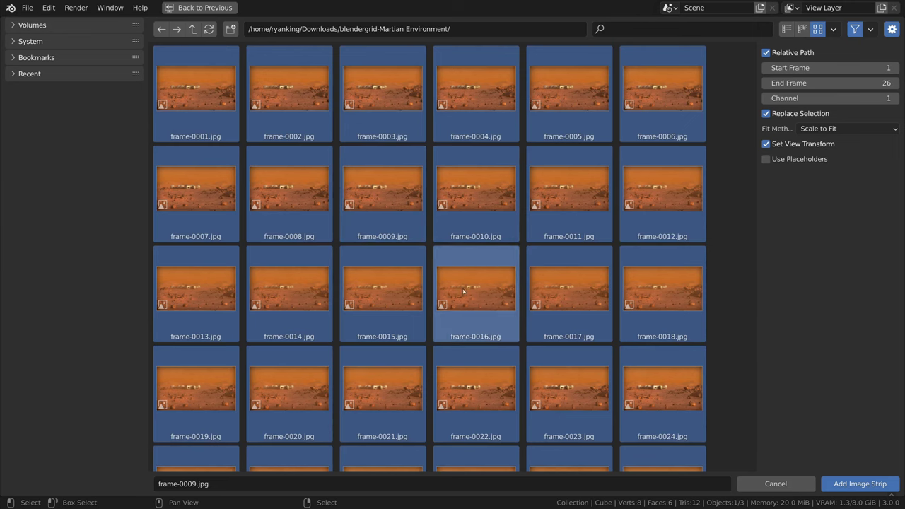
{"action": "left_click", "coordinate": [866, 484]}
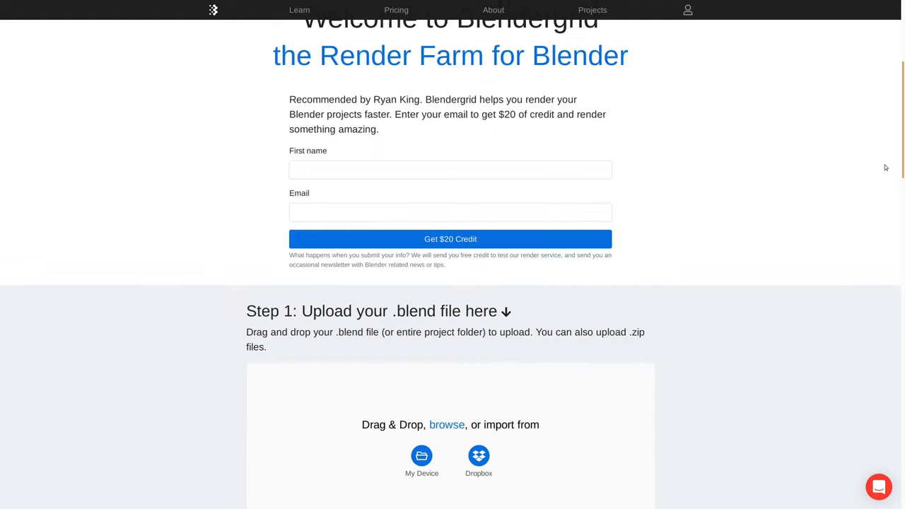
{"action": "scroll", "coordinate": [880, 133], "scroll_direction": "up", "scroll_amount": 3}
{"action": "scroll", "coordinate": [880, 133], "scroll_direction": "up", "scroll_amount": 2}
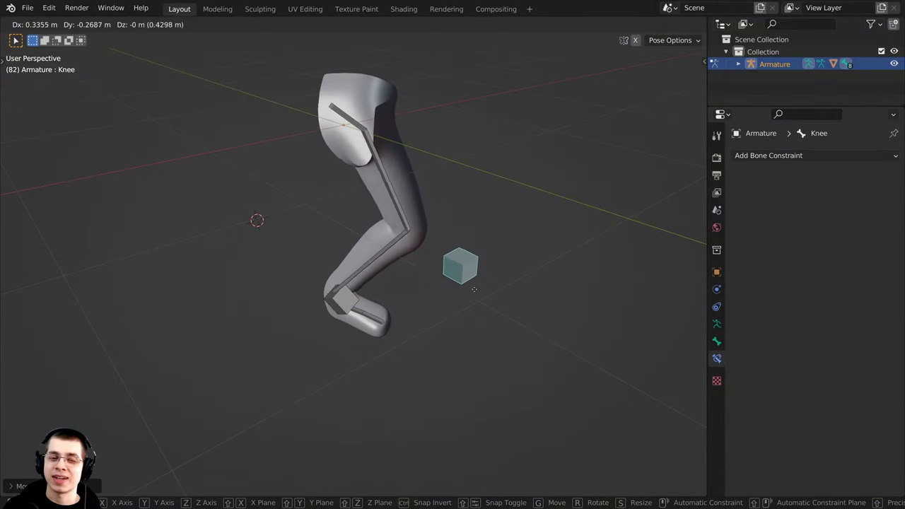
Return to the leg rig in Blender and move the knee control around repeatedly to change the knee's direction.
{"action": "left_click", "coordinate": [383, 305]}
{"action": "middle_click_drag", "start_coordinate": [384, 304], "coordinate": [363, 273]}
{"action": "key", "text": "g"}
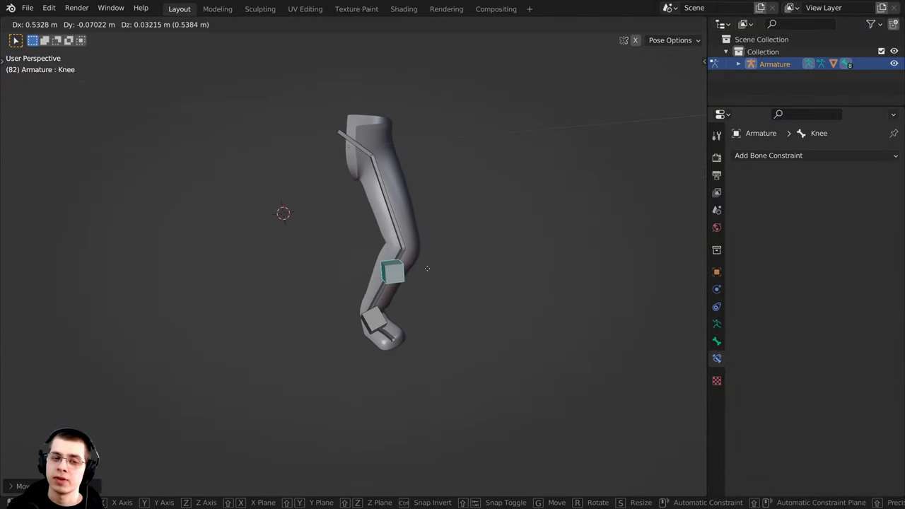
{"action": "left_click", "coordinate": [426, 269]}
{"action": "middle_click_drag", "start_coordinate": [427, 268], "coordinate": [326, 325]}
{"action": "key", "text": "g"}
{"action": "left_click", "coordinate": [360, 276]}
{"action": "key", "text": "g"}
{"action": "left_click", "coordinate": [263, 276]}
{"action": "key", "text": "g"}
{"action": "left_click", "coordinate": [440, 290]}
{"action": "key", "text": "g"}
{"action": "left_click", "coordinate": [320, 319]}
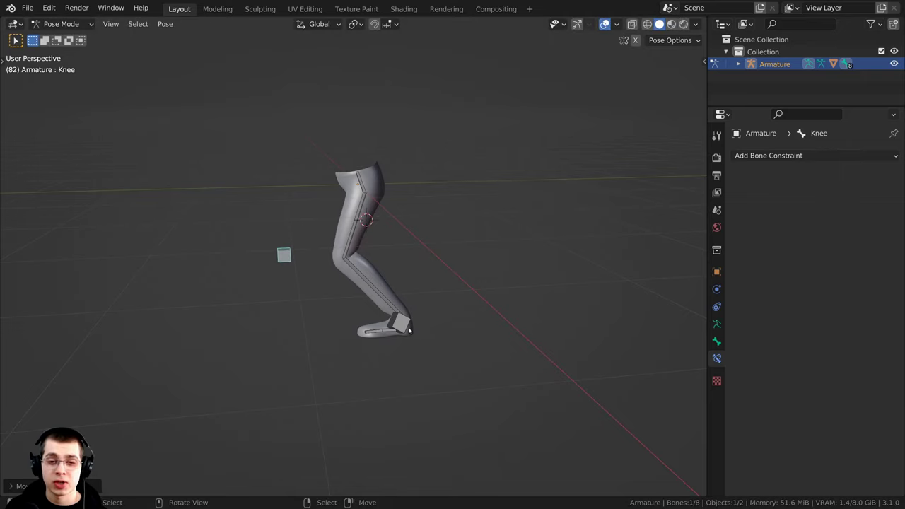
Move the ankle control downward and forward so the leg stands straighter.
{"action": "left_click", "coordinate": [399, 323]}
{"action": "key", "text": "g"}
{"action": "left_click", "coordinate": [376, 353]}
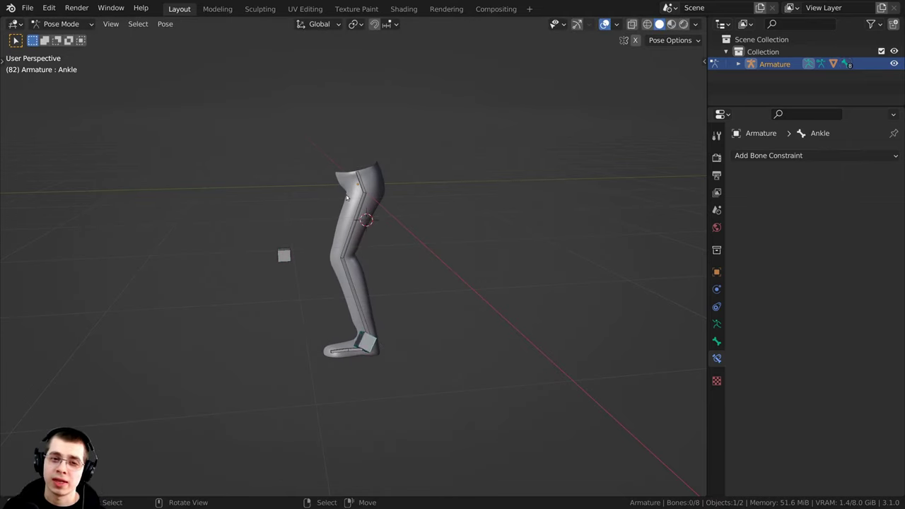
{"action": "middle_click_drag", "start_coordinate": [347, 198], "coordinate": [390, 126]}
{"action": "middle_click_drag", "start_coordinate": [377, 199], "coordinate": [350, 206], "text": "shift"}
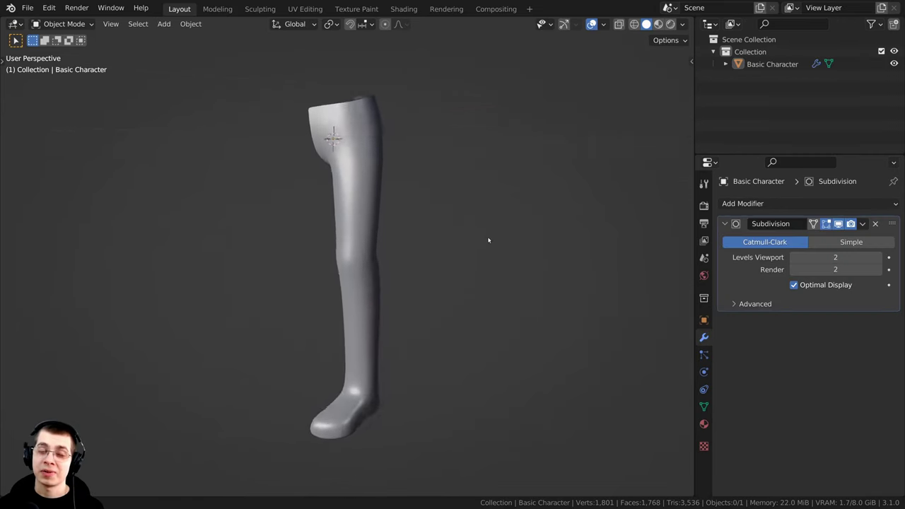
{"action": "middle_click_drag", "start_coordinate": [489, 240], "coordinate": [406, 236]}
{"action": "middle_click_drag", "start_coordinate": [341, 226], "coordinate": [466, 185]}
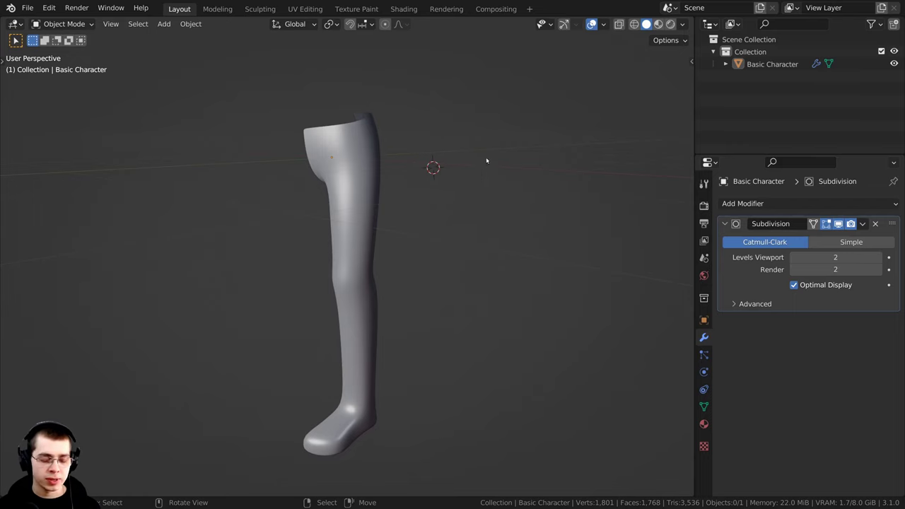
Snap the 3D cursor to the world origin, at the centre of the hip beside the leg model.
{"action": "key", "text": "shift+s"}
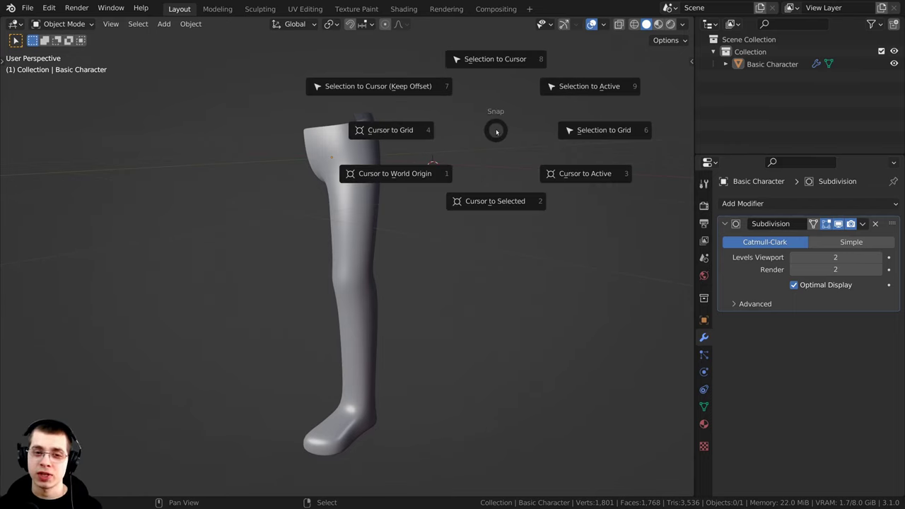
{"action": "left_click", "coordinate": [410, 179]}
{"action": "middle_click_drag", "start_coordinate": [341, 213], "coordinate": [409, 301]}
{"action": "scroll", "coordinate": [408, 301], "scroll_direction": "up", "scroll_amount": 2}
{"action": "middle_click_drag", "start_coordinate": [282, 200], "coordinate": [314, 231]}
{"action": "middle_click_drag", "start_coordinate": [435, 287], "coordinate": [302, 188]}
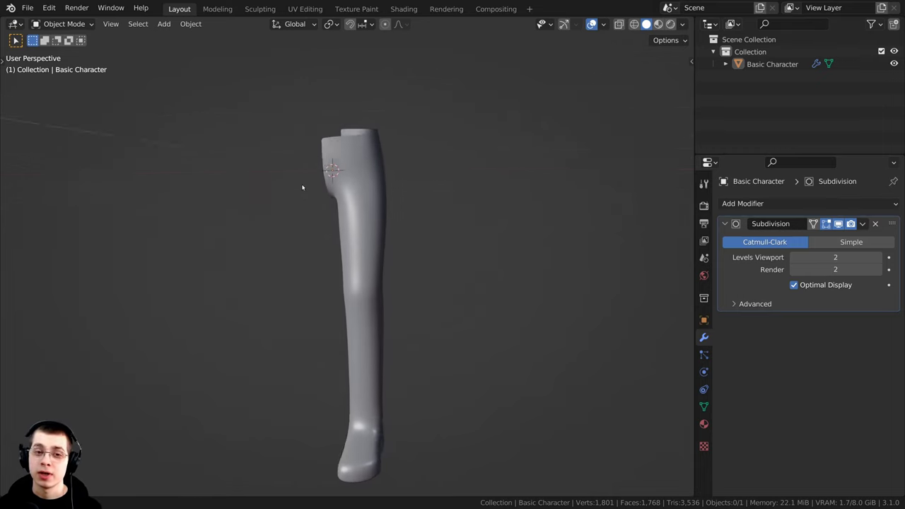
Add a single-bone armature at the 3D cursor on the world origin.
{"action": "key", "text": "shift+a"}
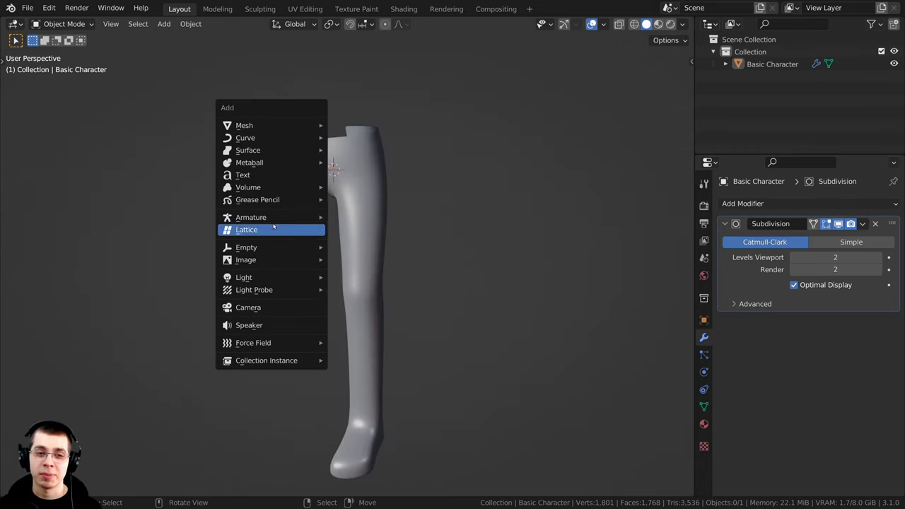
{"action": "mouse_move", "coordinate": [273, 224]}
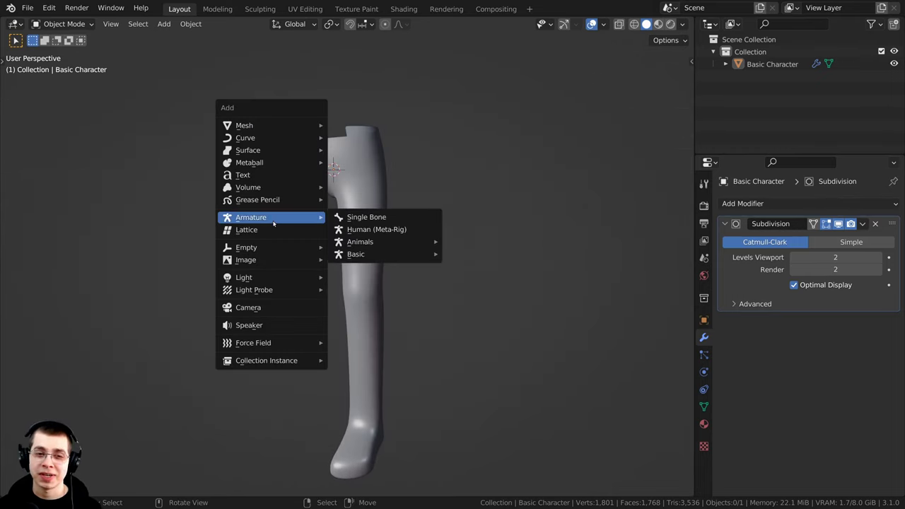
{"action": "left_click", "coordinate": [351, 218]}
{"action": "middle_click_drag", "start_coordinate": [318, 205], "coordinate": [430, 195]}
{"action": "scroll", "coordinate": [344, 157], "scroll_direction": "up", "scroll_amount": 2}
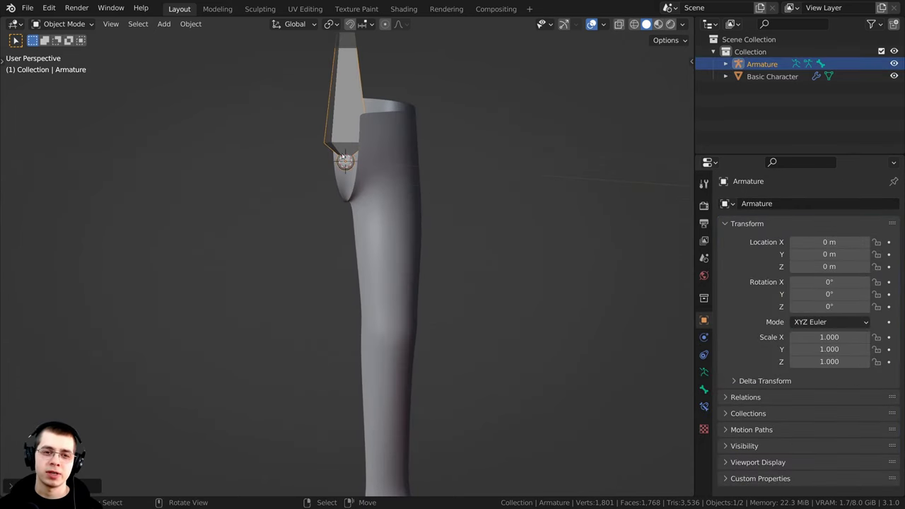
{"action": "scroll", "coordinate": [366, 168], "scroll_direction": "down", "scroll_amount": 1}
{"action": "scroll", "coordinate": [367, 168], "scroll_direction": "down", "scroll_amount": 1}
{"action": "mouse_move", "coordinate": [402, 225]}
{"action": "middle_mouse_down"}
{"action": "mouse_move", "coordinate": [422, 262]}
{"action": "mouse_move", "coordinate": [407, 239]}
{"action": "middle_mouse_up"}
{"action": "middle_click_drag", "start_coordinate": [364, 196], "coordinate": [381, 168]}
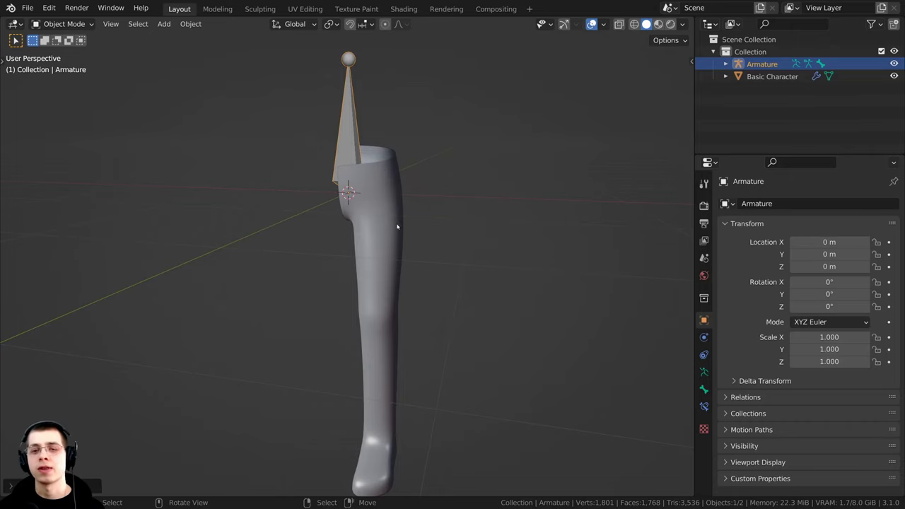
{"action": "middle_click_drag", "start_coordinate": [397, 227], "coordinate": [367, 123]}
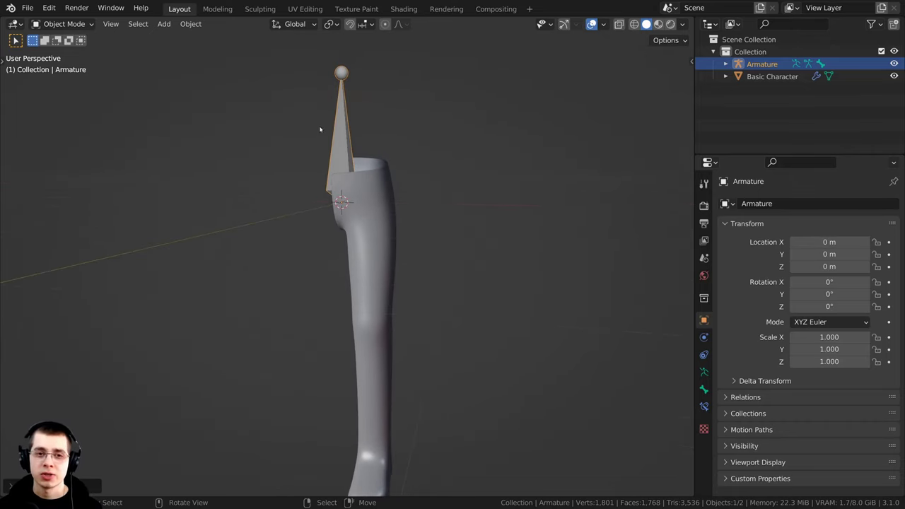
Set the armature's viewport display to B-Bone and enable In Front so the bone shows through the leg.
{"action": "left_click", "coordinate": [705, 372]}
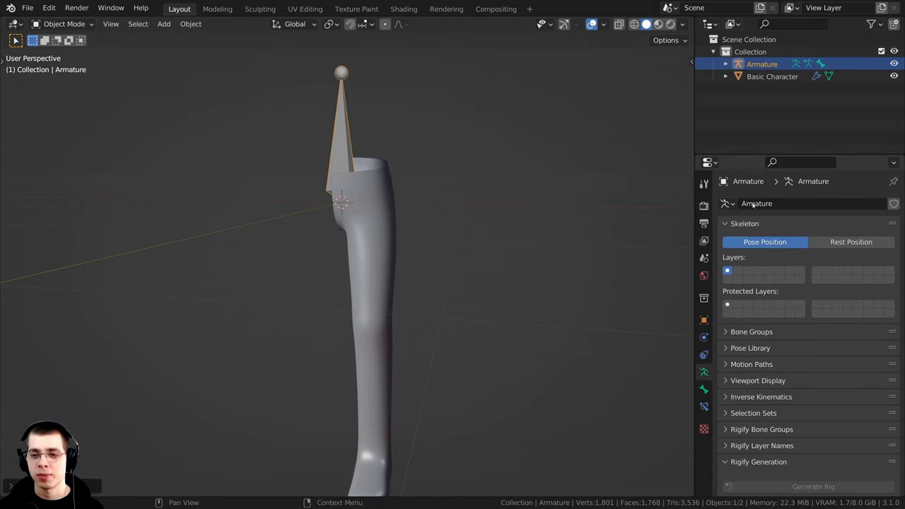
{"action": "scroll", "coordinate": [807, 283], "scroll_direction": "down", "scroll_amount": 2}
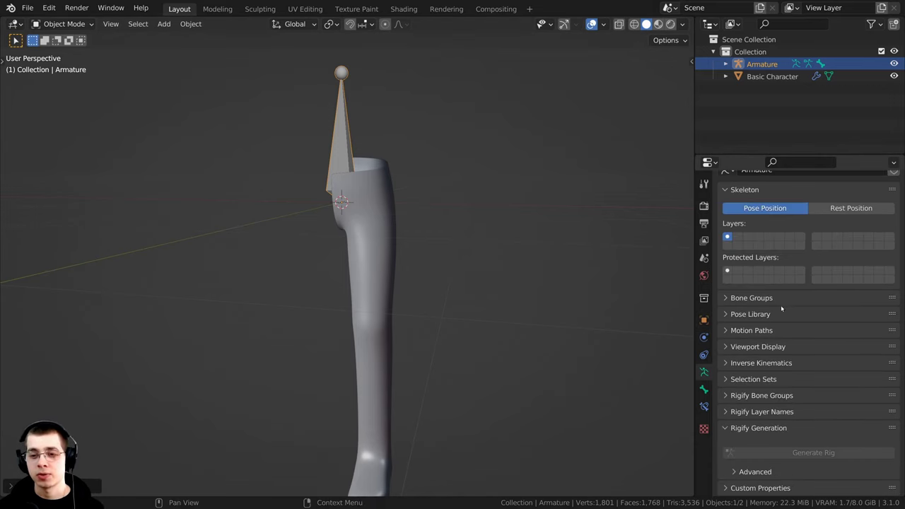
{"action": "left_click", "coordinate": [725, 346]}
{"action": "scroll", "coordinate": [749, 340], "scroll_direction": "down", "scroll_amount": 1}
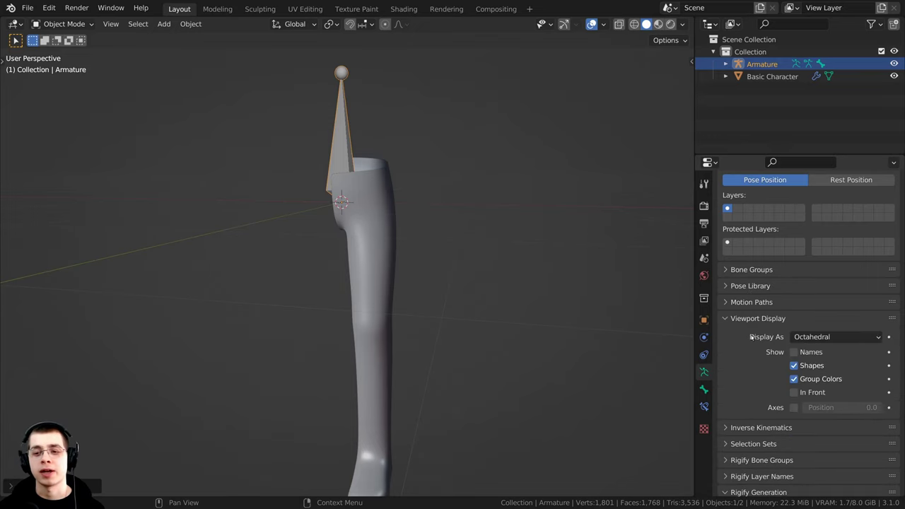
{"action": "left_click", "coordinate": [796, 338]}
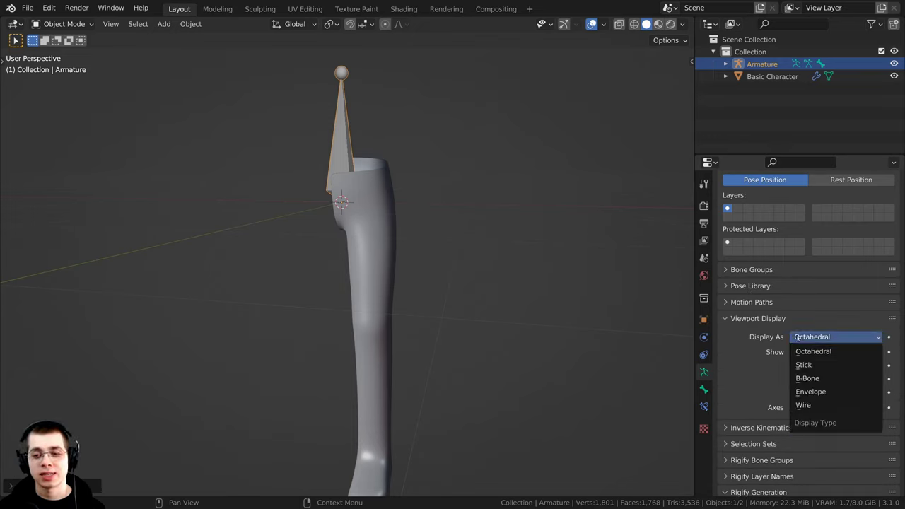
{"action": "left_click", "coordinate": [807, 379]}
{"action": "middle_click_drag", "start_coordinate": [401, 204], "coordinate": [487, 147]}
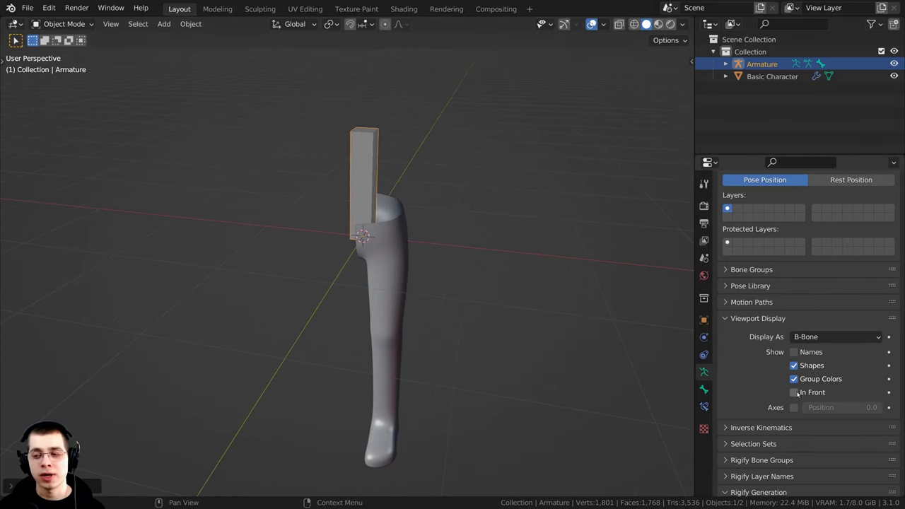
{"action": "middle_click_drag", "start_coordinate": [414, 382], "coordinate": [348, 210]}
{"action": "scroll", "coordinate": [335, 210], "scroll_direction": "down", "scroll_amount": 2}
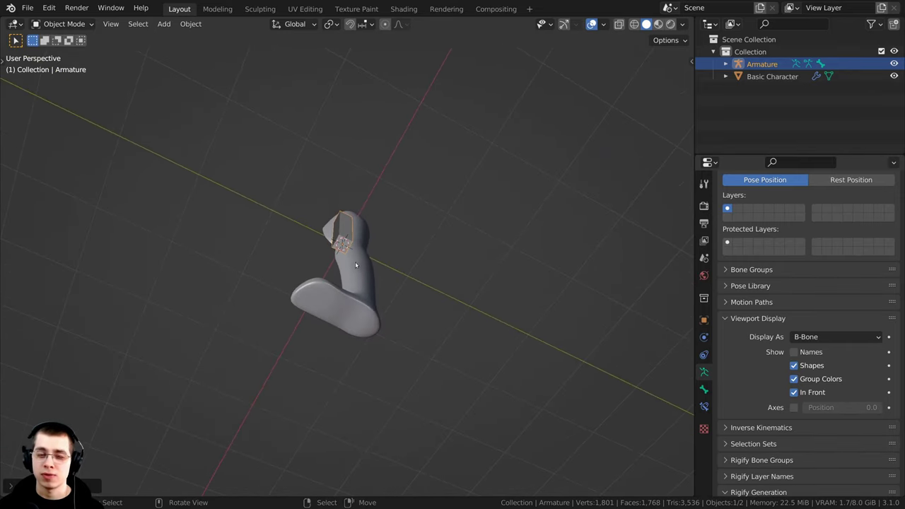
{"action": "middle_click_drag", "start_coordinate": [356, 265], "coordinate": [340, 249]}
{"action": "middle_click_drag", "start_coordinate": [360, 295], "coordinate": [368, 339]}
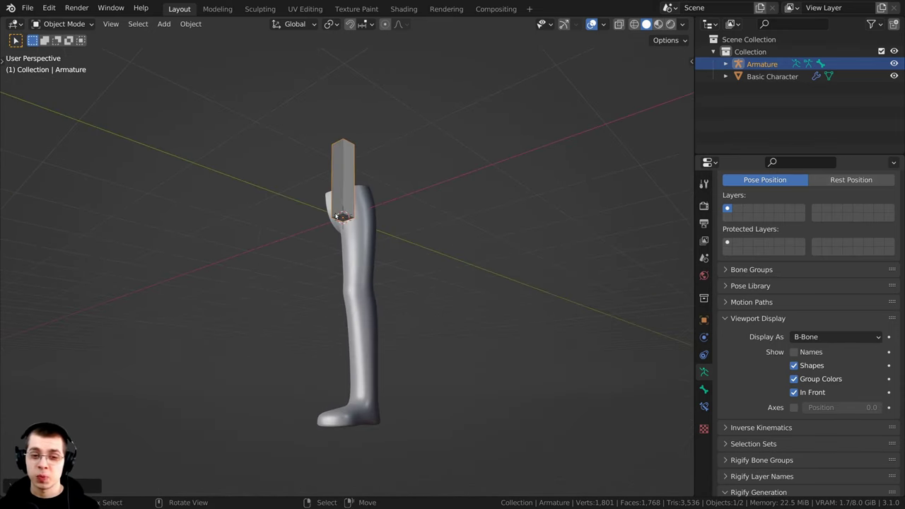
In Edit Mode and front view, move the bone's ends so it slants from beside the waist down to the hip joint.
{"action": "key", "text": "KP_1"}
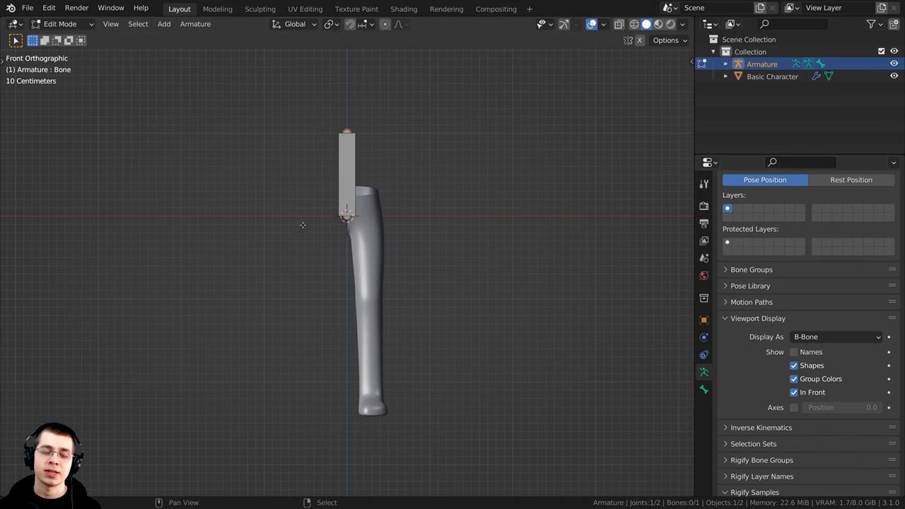
{"action": "scroll", "coordinate": [303, 224], "scroll_direction": "up", "scroll_amount": 3}
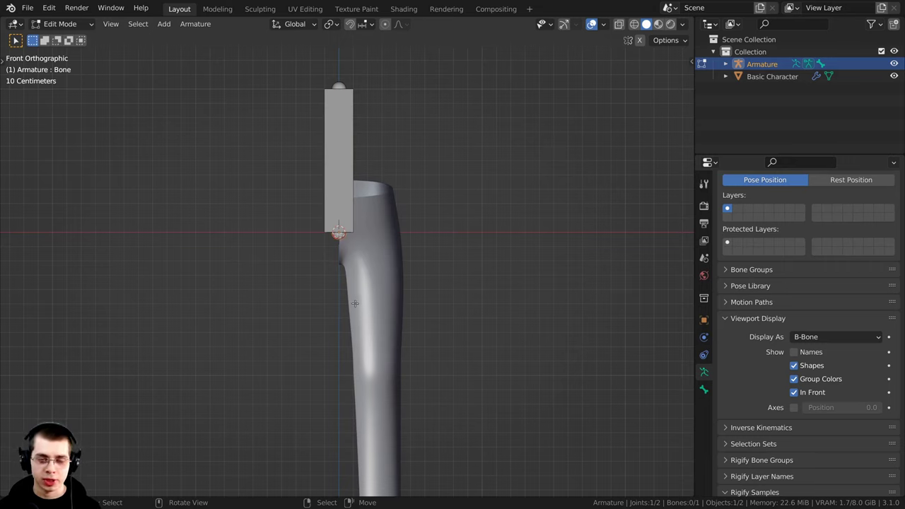
{"action": "key", "text": "g"}
{"action": "left_click", "coordinate": [345, 269]}
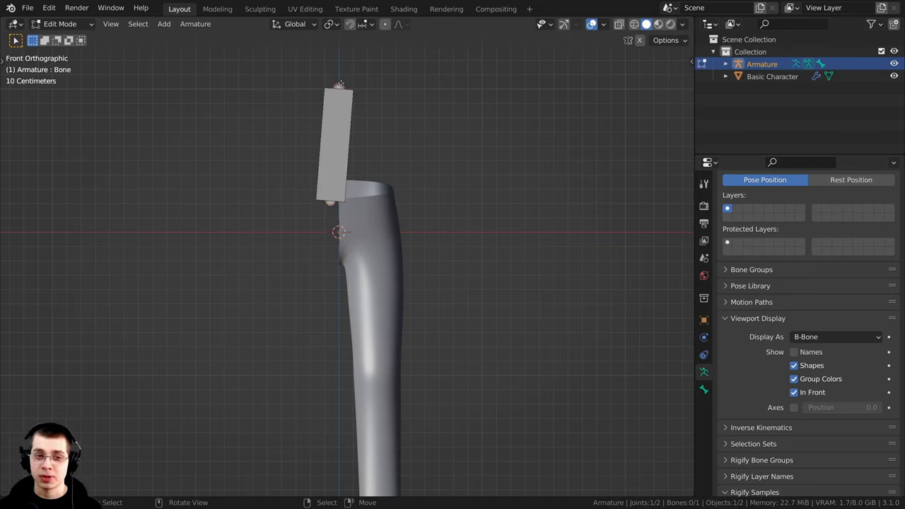
{"action": "key", "text": "g"}
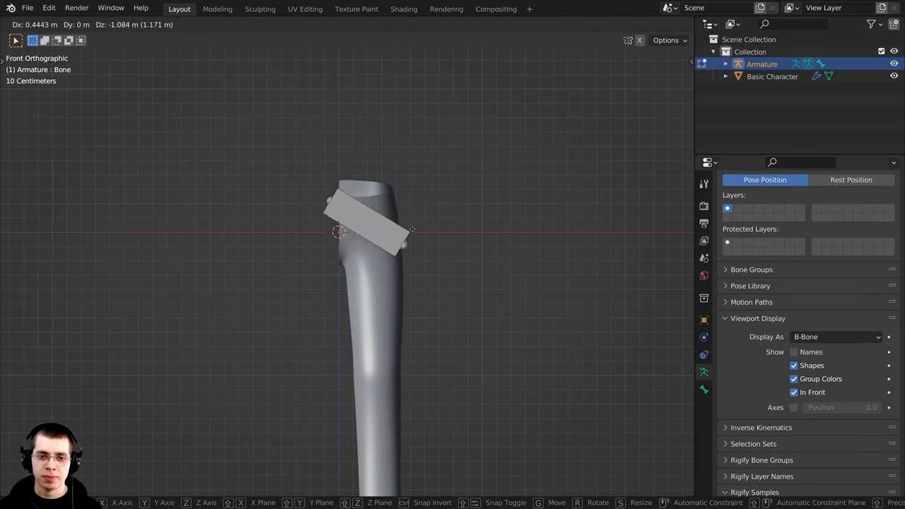
{"action": "left_click", "coordinate": [382, 223]}
{"action": "key", "text": "g"}
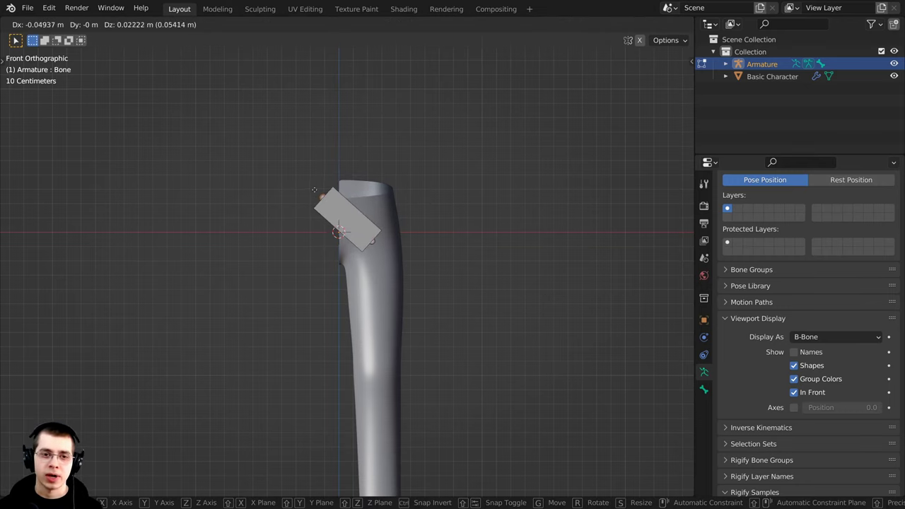
{"action": "left_click", "coordinate": [321, 196]}
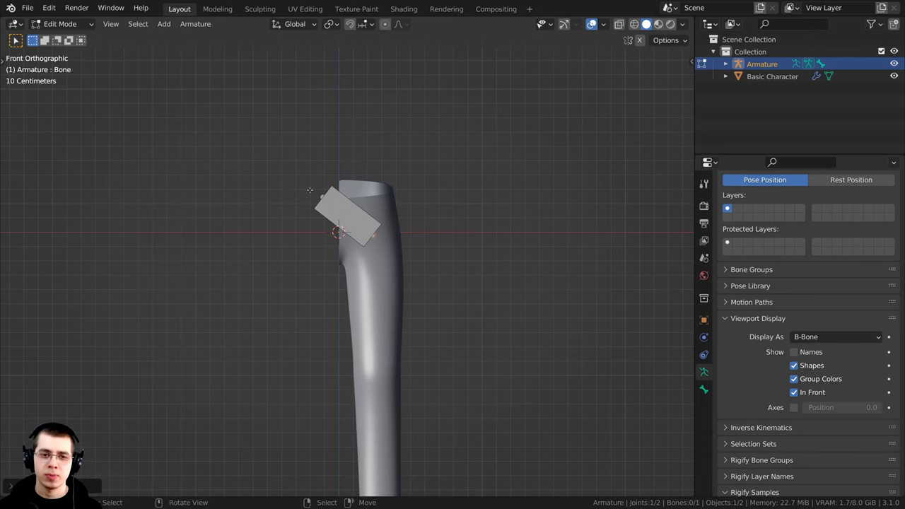
Fine-tune both bone ends in front view, shifting the hip-side end slightly outward toward the middle of the upper thigh.
{"action": "scroll", "coordinate": [370, 230], "scroll_direction": "up", "scroll_amount": 6}
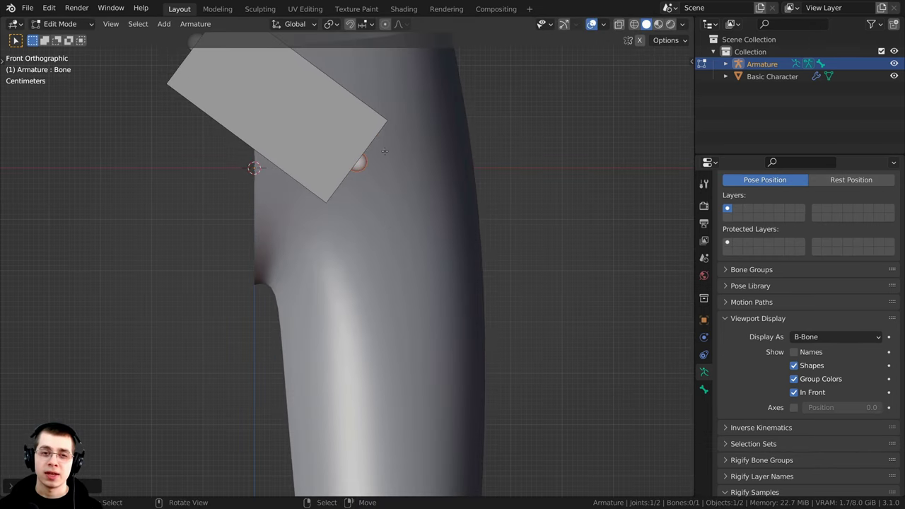
{"action": "scroll", "coordinate": [376, 164], "scroll_direction": "down", "scroll_amount": 1}
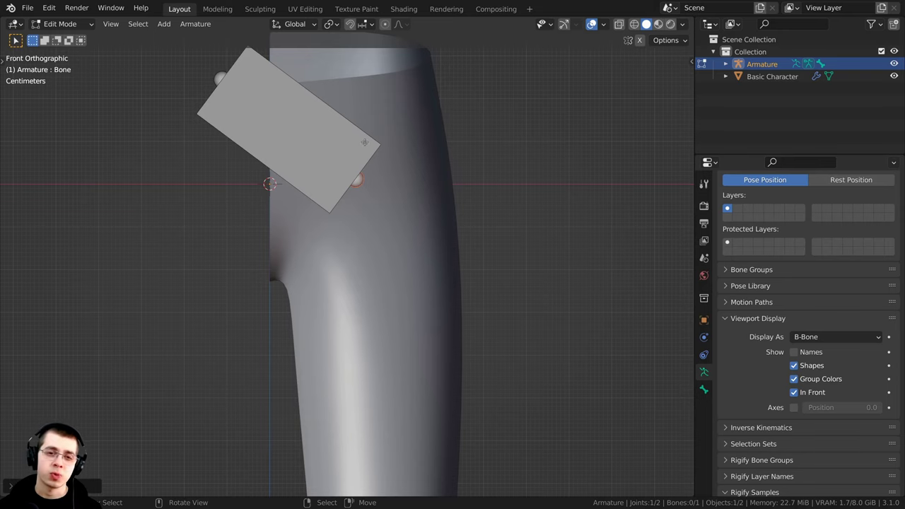
{"action": "scroll", "coordinate": [397, 173], "scroll_direction": "down", "scroll_amount": 3}
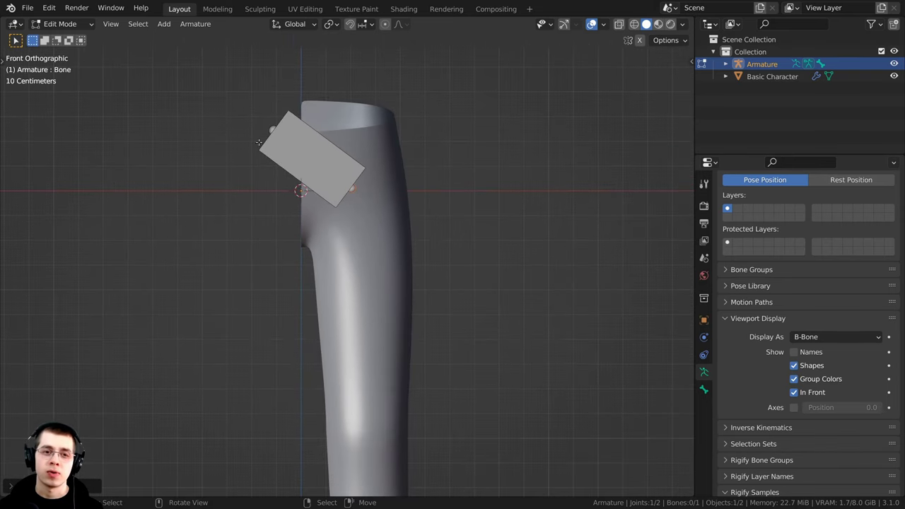
{"action": "middle_click_drag", "start_coordinate": [359, 183], "coordinate": [343, 243], "text": "shift"}
{"action": "scroll", "coordinate": [343, 243], "scroll_direction": "up", "scroll_amount": 3}
{"action": "right_click_drag", "start_coordinate": [221, 149], "coordinate": [212, 145]}
{"action": "left_click", "coordinate": [365, 252]}
{"action": "key", "text": "g"}
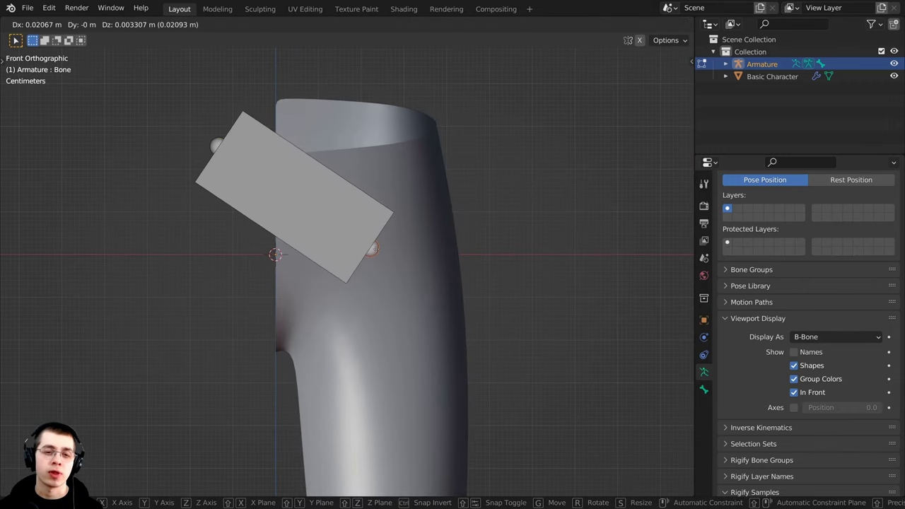
{"action": "left_click", "coordinate": [373, 248]}
{"action": "middle_click_drag", "start_coordinate": [385, 325], "coordinate": [381, 308], "text": "shift"}
{"action": "left_click_drag", "start_coordinate": [213, 126], "coordinate": [205, 129]}
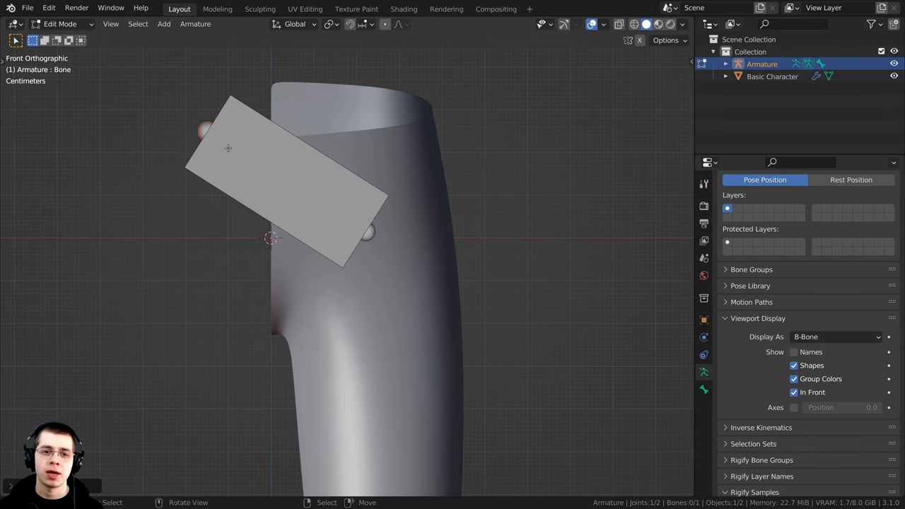
Select the whole hip bone and scale down its B-Bone display thickness to a thin bar, keeping the B-Bone display type.
{"action": "scroll", "coordinate": [262, 177], "scroll_direction": "down", "scroll_amount": 3}
{"action": "left_click", "coordinate": [329, 211]}
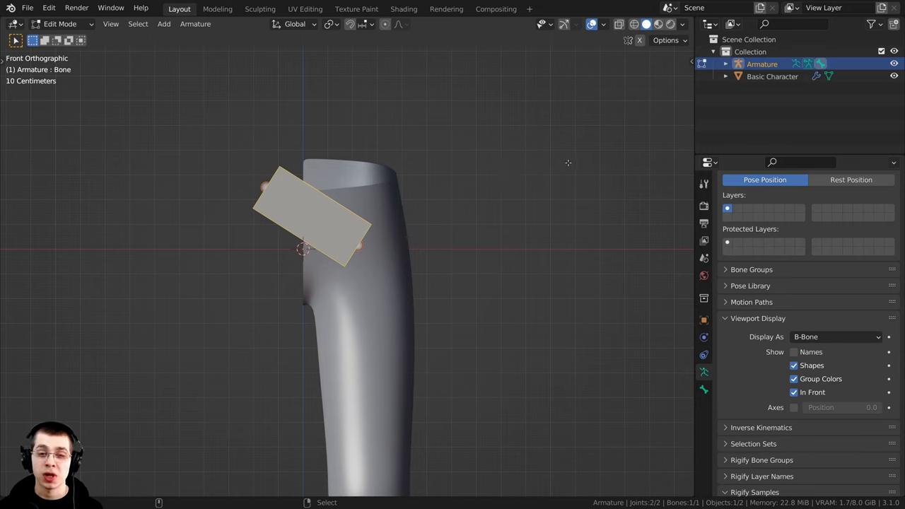
{"action": "key", "text": "ctrl+alt+s"}
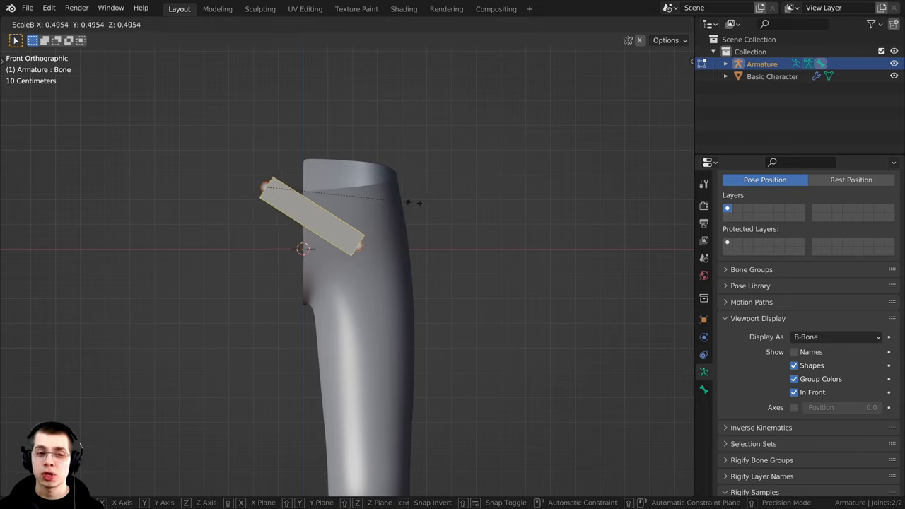
{"action": "left_click", "coordinate": [337, 203]}
{"action": "left_click", "coordinate": [822, 341]}
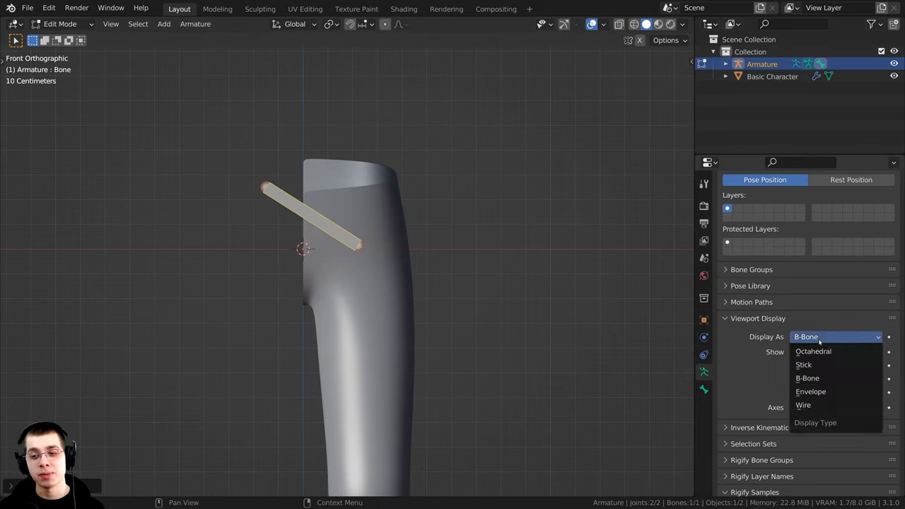
{"action": "left_click", "coordinate": [820, 340]}
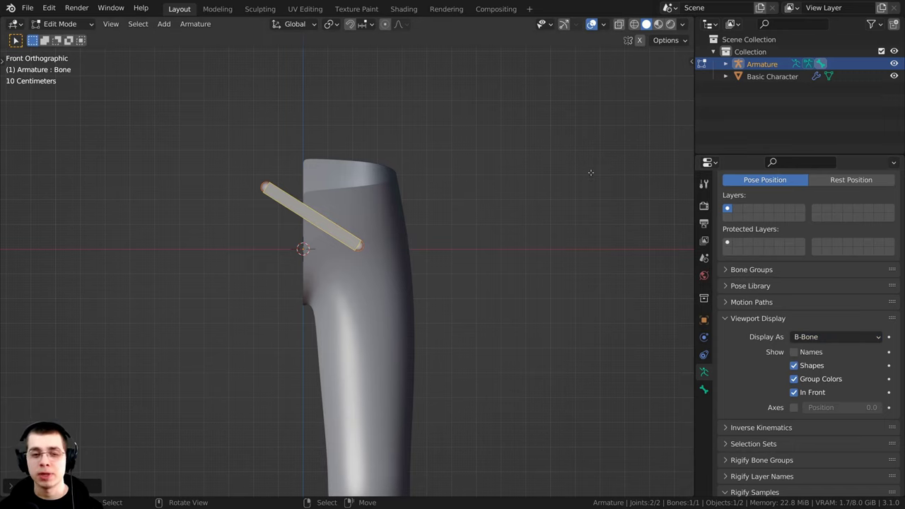
Readjust the hip bone's B-Bone display size, making it slightly thinner while viewing the leg in perspective.
{"action": "key", "text": "ctrl+alt+s"}
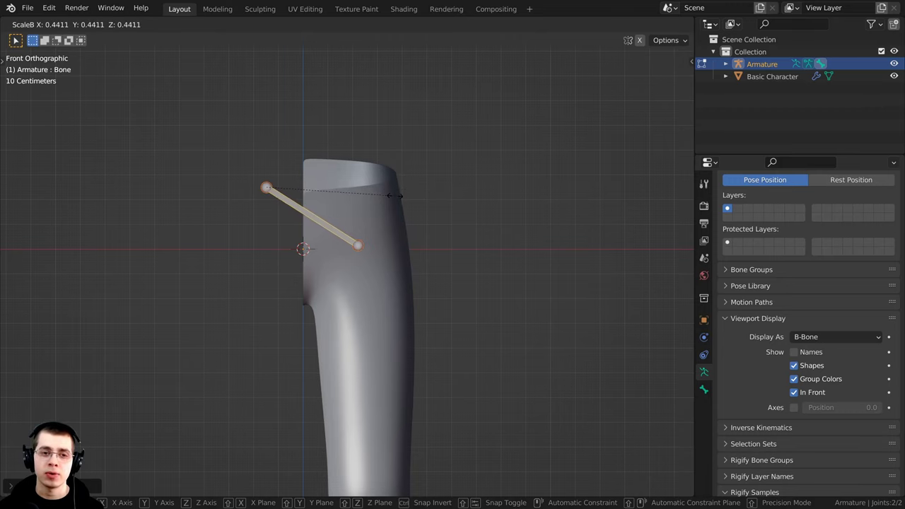
{"action": "left_click", "coordinate": [522, 191]}
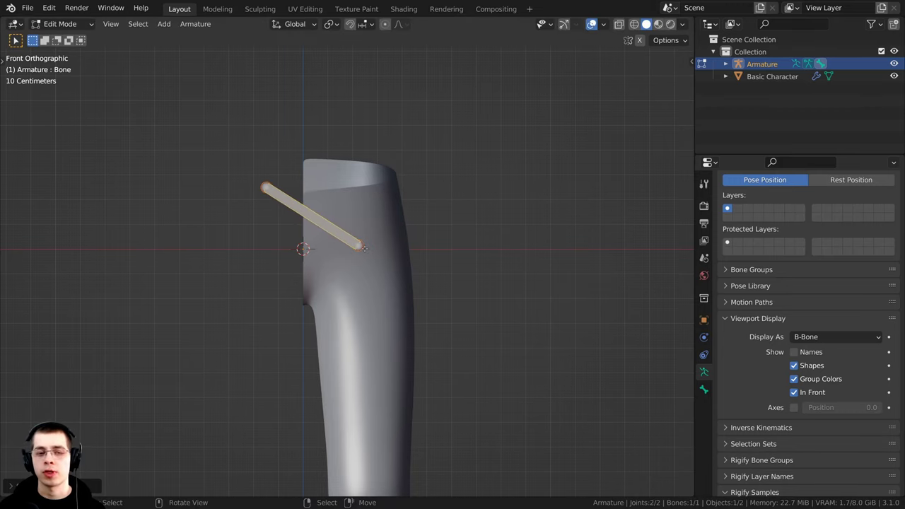
{"action": "middle_click_drag", "start_coordinate": [364, 248], "coordinate": [537, 193]}
{"action": "key", "text": "ctrl+alt+s"}
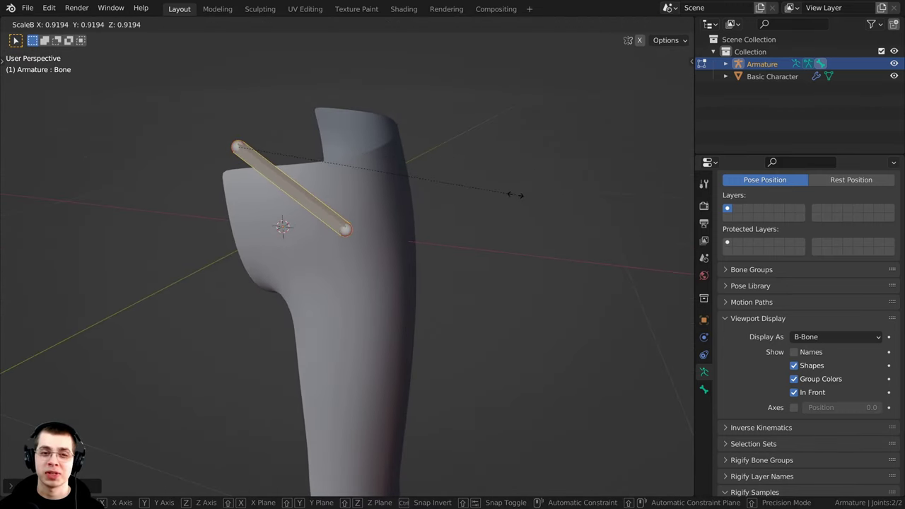
{"action": "left_click", "coordinate": [506, 193]}
{"action": "middle_click_drag", "start_coordinate": [394, 206], "coordinate": [377, 227]}
Extrude a thigh bone about 1 m long from the hip joint down to the knee in front view.
{"action": "left_click", "coordinate": [359, 223]}
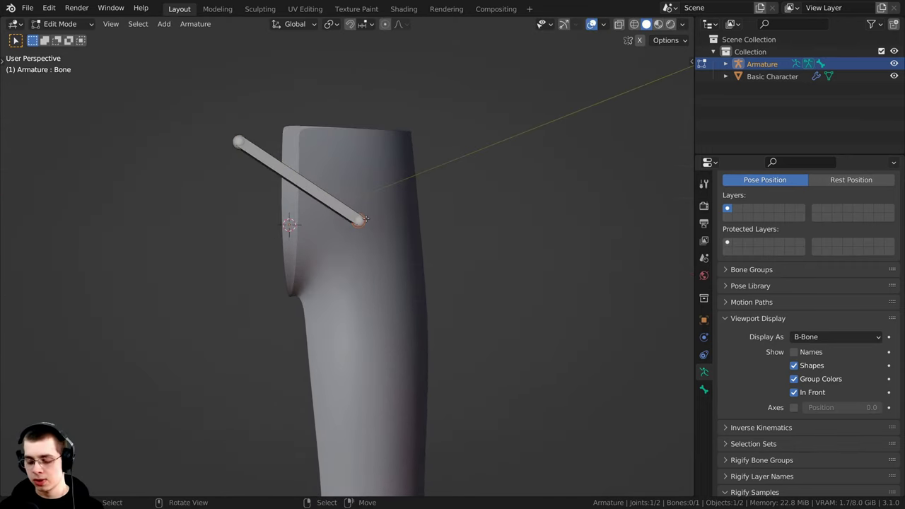
{"action": "key", "text": "KP_1"}
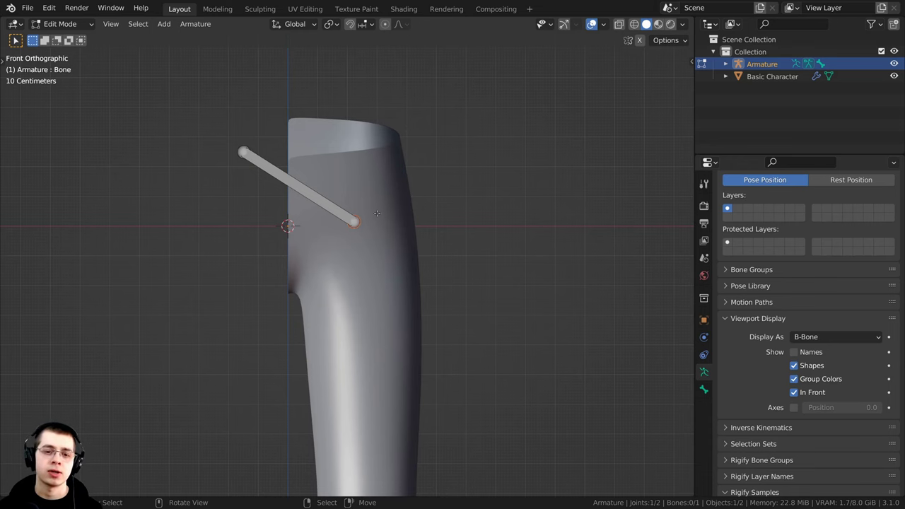
{"action": "scroll", "coordinate": [396, 170], "scroll_direction": "down", "scroll_amount": 3}
{"action": "key", "text": "g"}
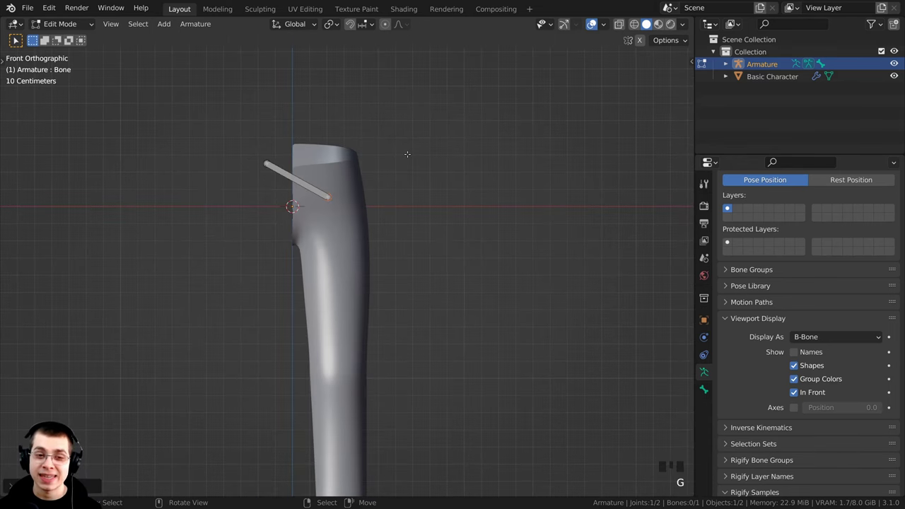
{"action": "key", "text": "e"}
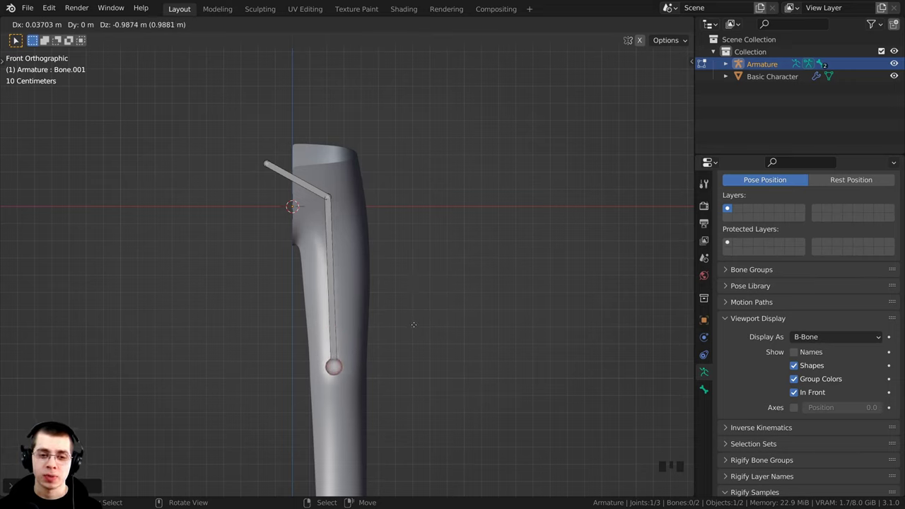
{"action": "left_click", "coordinate": [418, 332]}
{"action": "key", "text": "g"}
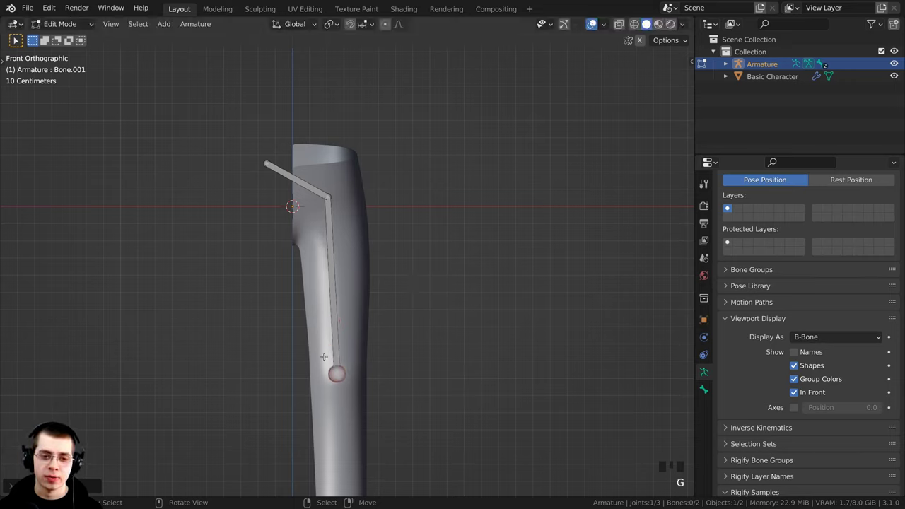
{"action": "key", "text": "g"}
{"action": "left_click", "coordinate": [335, 367]}
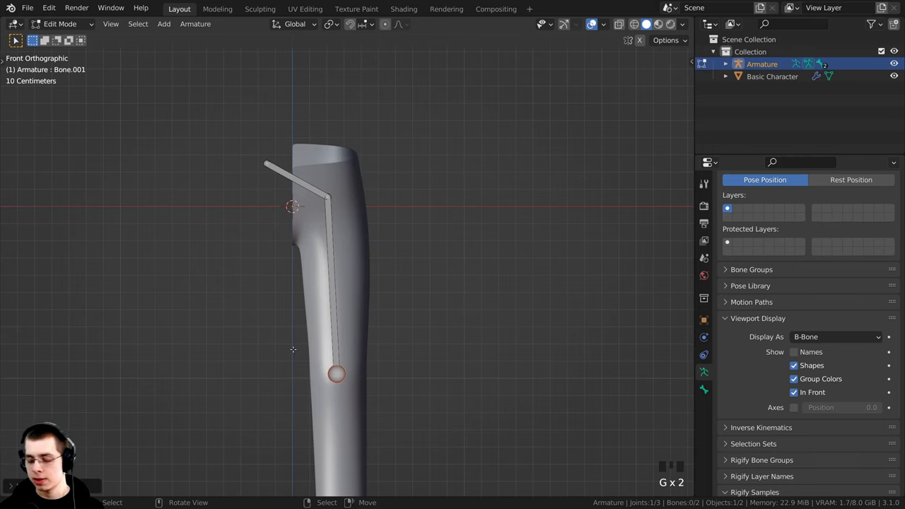
In right side view, shift the thigh bone's lower end slightly forward to the middle of the knee.
{"action": "key", "text": "KP_3"}
{"action": "middle_click_drag", "start_coordinate": [365, 398], "coordinate": [401, 303], "text": "shift"}
{"action": "key", "text": "g"}
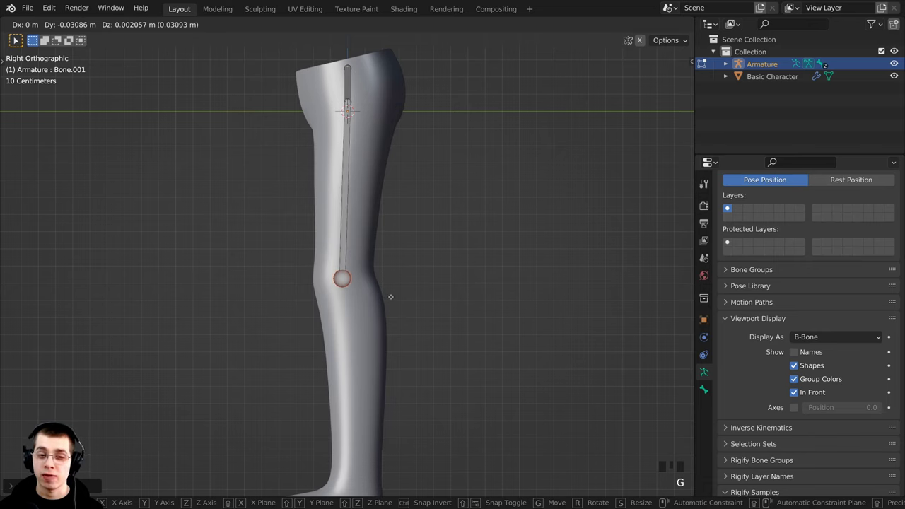
{"action": "left_click", "coordinate": [382, 297]}
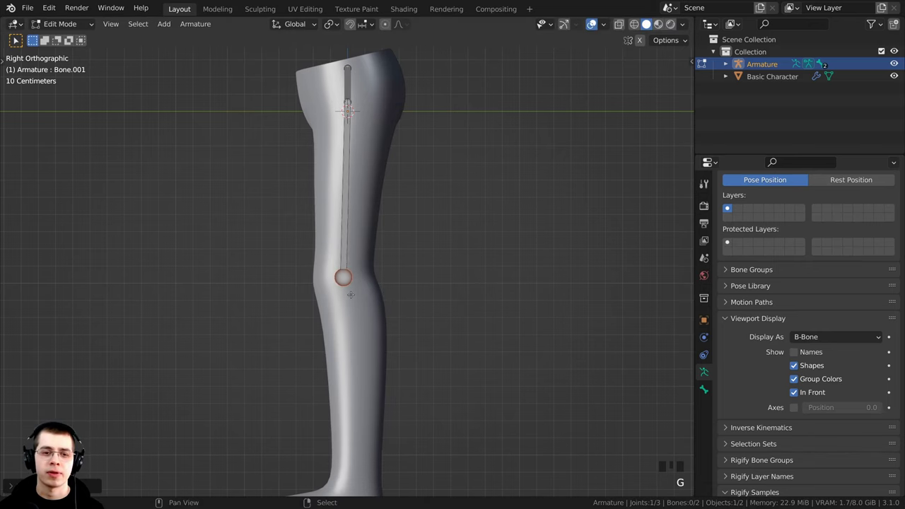
Extrude a shin bone about 1.1 m long from the knee to the ankle in side view and fine-tune its lower end.
{"action": "middle_click_drag", "start_coordinate": [382, 297], "coordinate": [382, 156], "text": "shift"}
{"action": "key", "text": "e"}
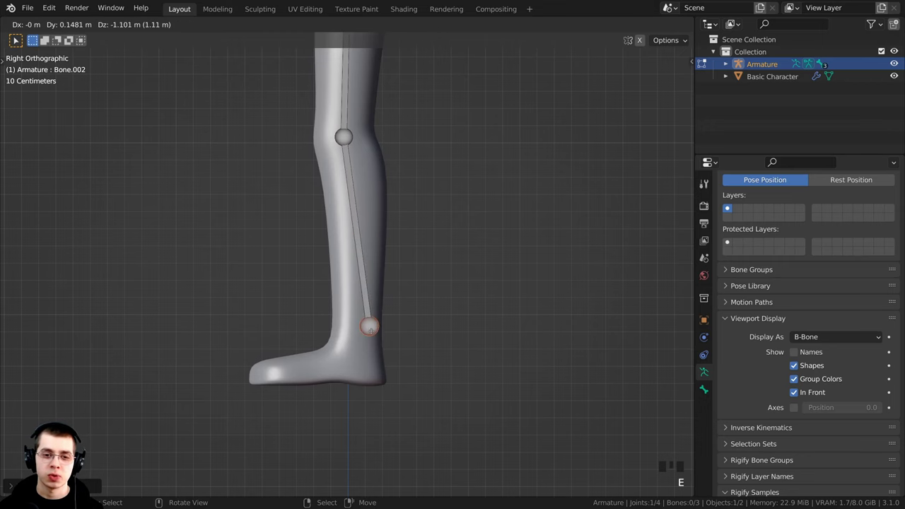
{"action": "left_click", "coordinate": [358, 336]}
{"action": "scroll", "coordinate": [357, 335], "scroll_direction": "up", "scroll_amount": 2}
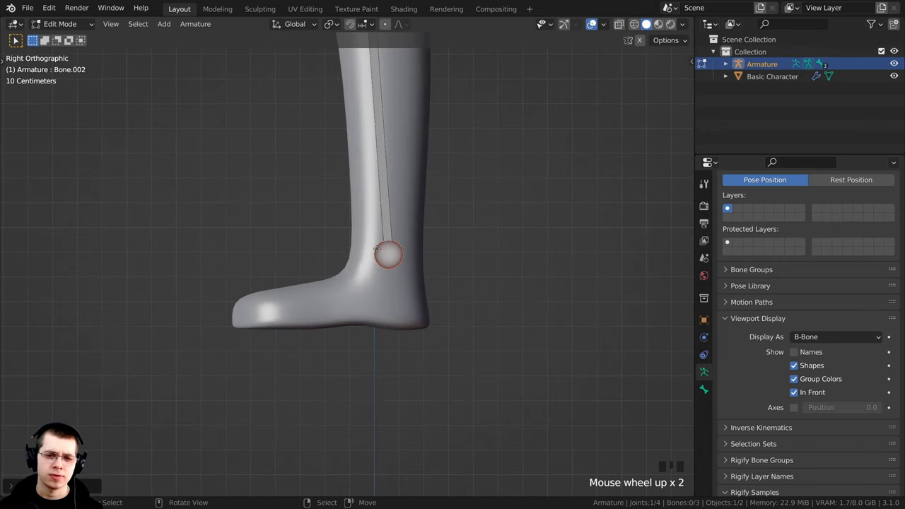
{"action": "key", "text": "g"}
{"action": "left_click", "coordinate": [379, 251]}
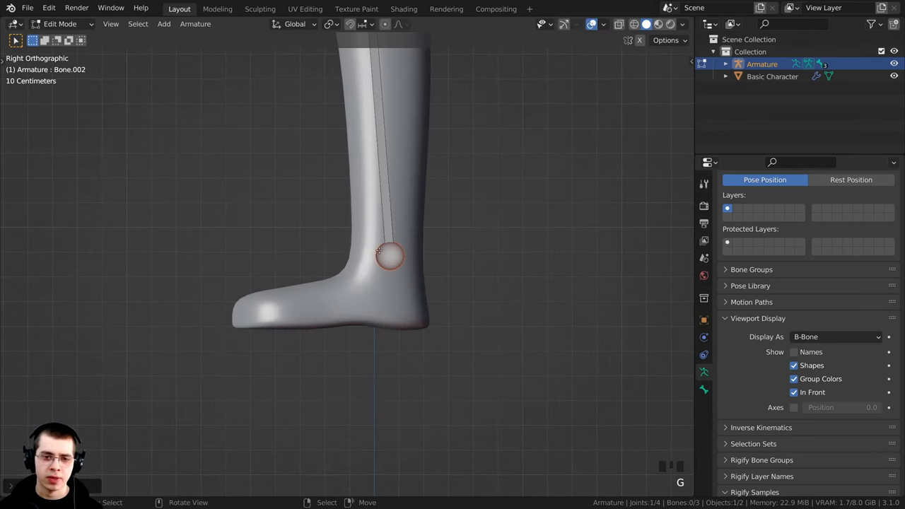
Extrude a short foot bone about 0.24 m long from the ankle, slanting down and forward into the foot.
{"action": "key", "text": "e"}
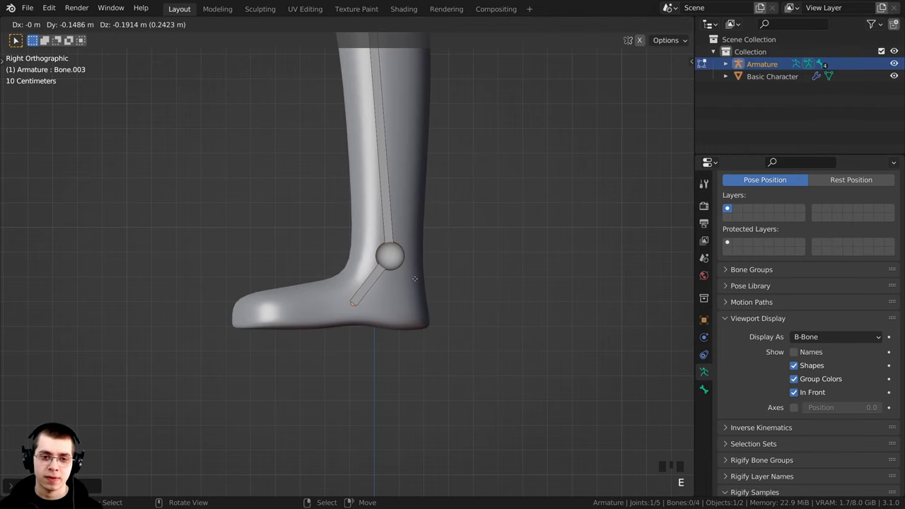
{"action": "key", "text": "ctrl+z"}
{"action": "scroll", "coordinate": [397, 287], "scroll_direction": "up", "scroll_amount": 2}
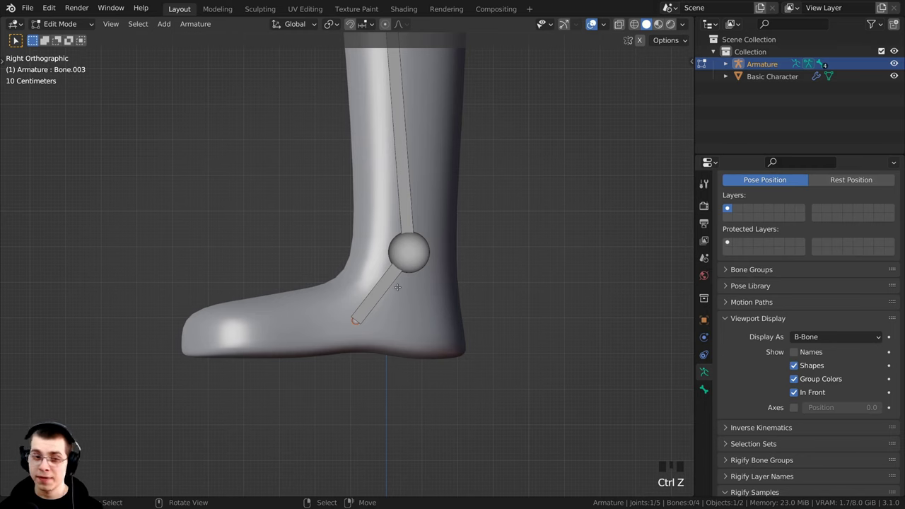
In front view, shift the short foot bone outward to the ankle's middle and move its lower end slightly farther outward.
{"action": "key", "text": "KP_1"}
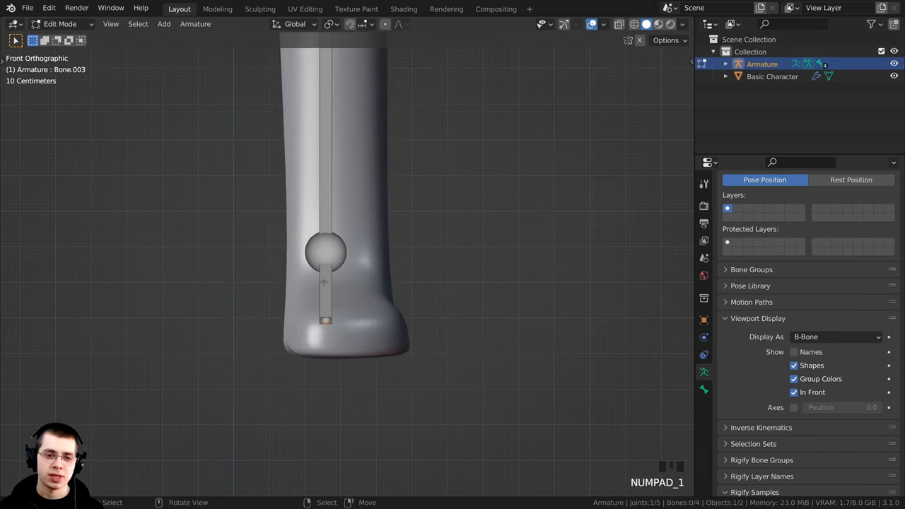
{"action": "right_click", "coordinate": [324, 282]}
{"action": "key", "text": "g"}
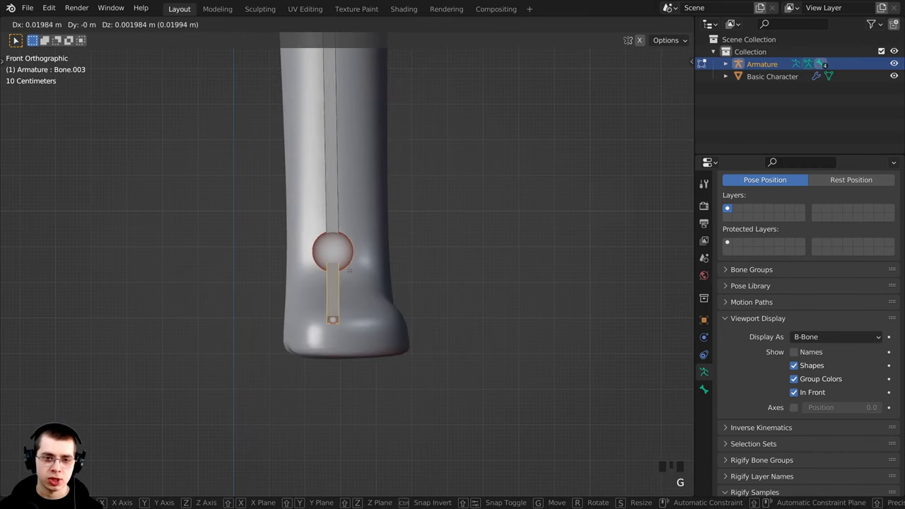
{"action": "key", "text": "Escape"}
{"action": "right_click", "coordinate": [342, 321]}
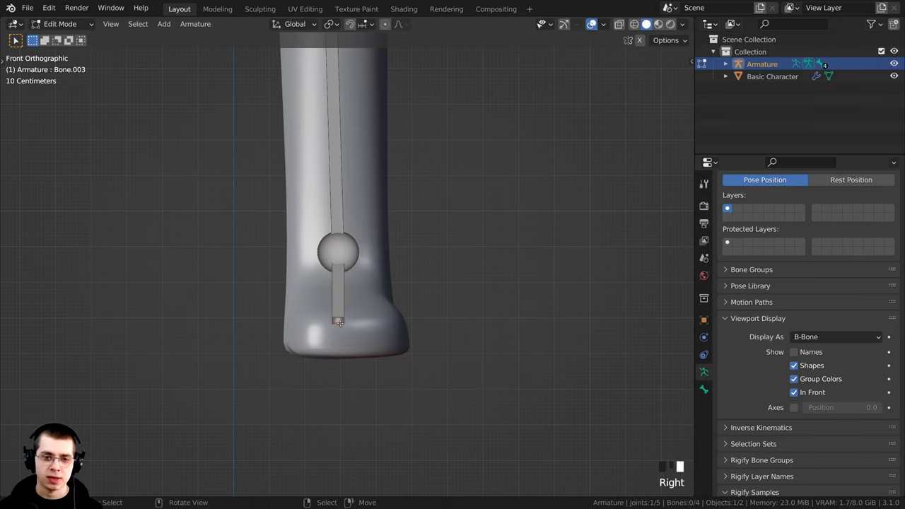
{"action": "key", "text": "g"}
{"action": "left_click", "coordinate": [343, 321]}
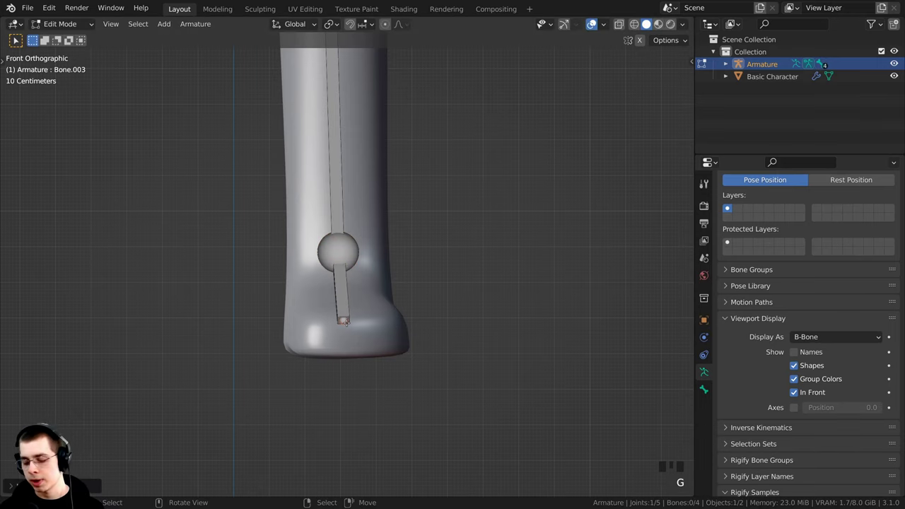
In side view, extrude one bone forward to the ball of the foot and another from there to the toe tip.
{"action": "key", "text": "KP_3"}
{"action": "left_click", "coordinate": [345, 323]}
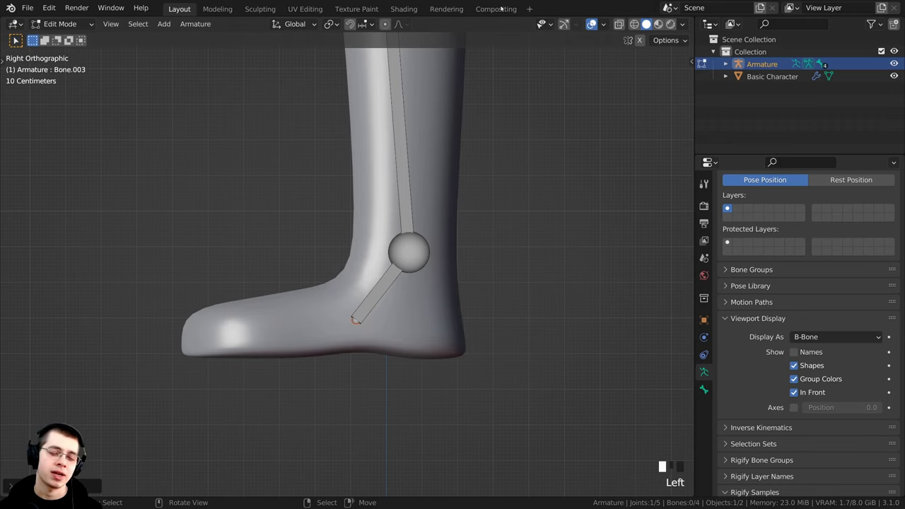
{"action": "middle_click_drag", "start_coordinate": [345, 323], "coordinate": [321, 339], "text": "shift"}
{"action": "middle_click_drag", "start_coordinate": [283, 269], "coordinate": [297, 205], "text": "shift"}
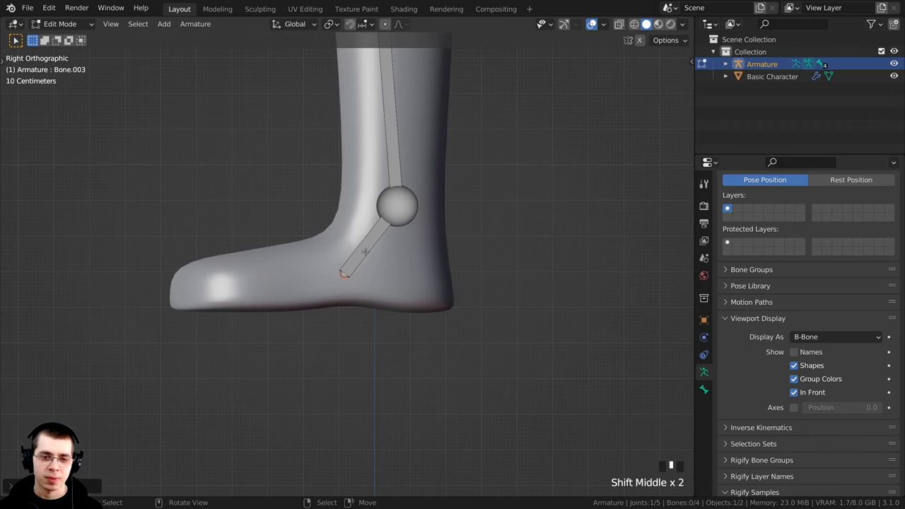
{"action": "key", "text": "e"}
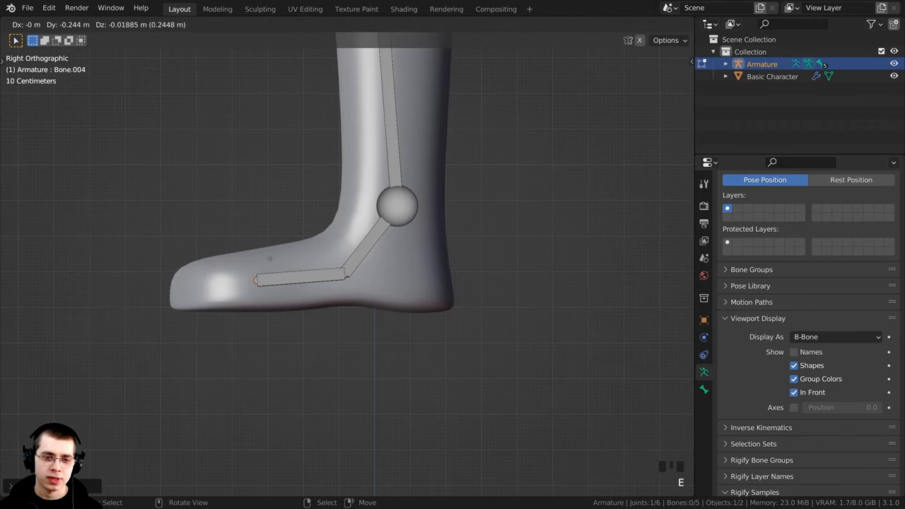
{"action": "left_click", "coordinate": [276, 258]}
{"action": "key", "text": "e"}
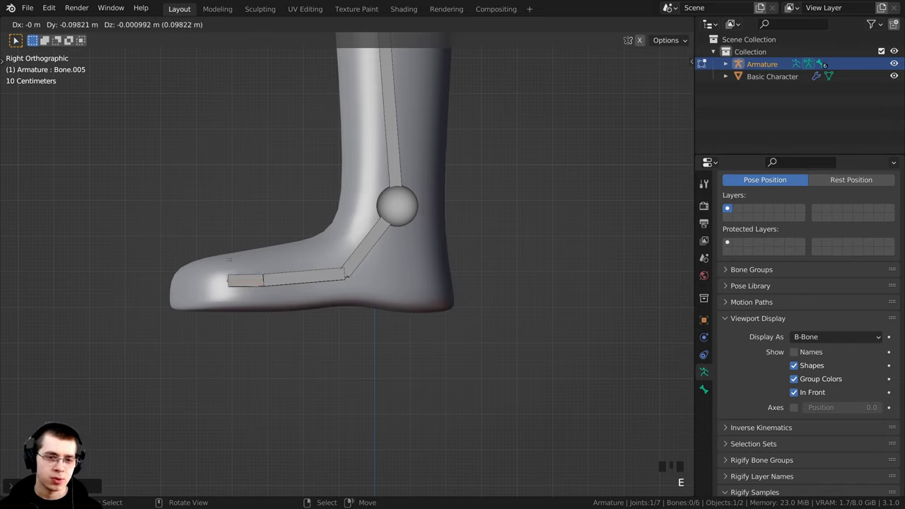
{"action": "left_click", "coordinate": [198, 264]}
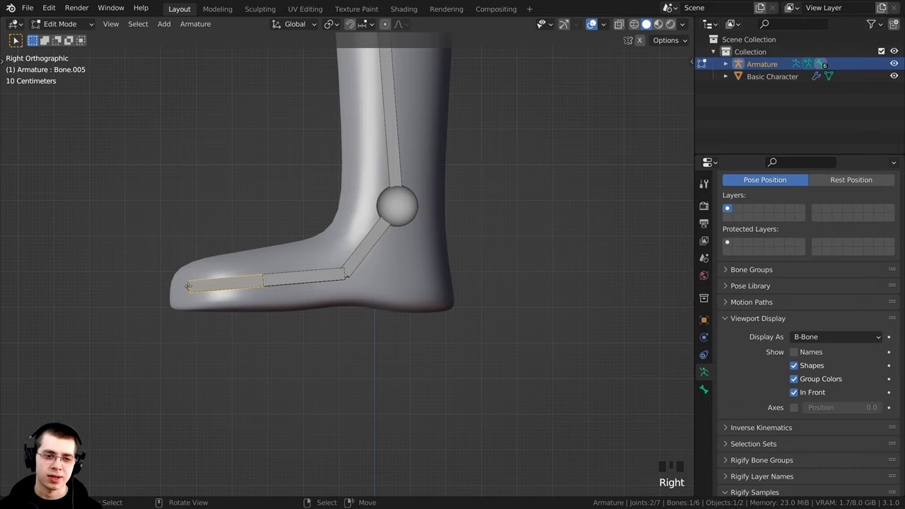
View the foot from above its front and switch the viewport shading to Wireframe.
{"action": "middle_click_drag", "start_coordinate": [189, 269], "coordinate": [400, 281]}
{"action": "scroll", "coordinate": [348, 324], "scroll_direction": "up", "scroll_amount": 1}
{"action": "key", "text": "z"}
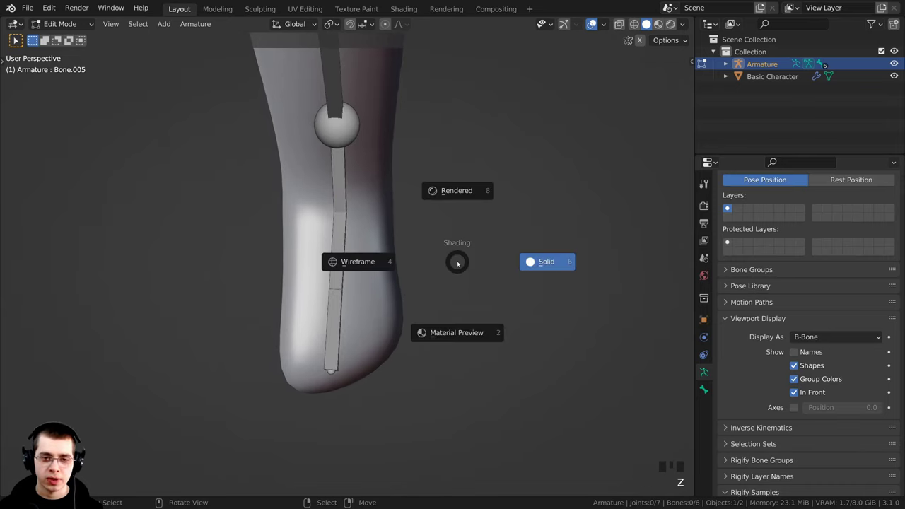
{"action": "left_click", "coordinate": [348, 260]}
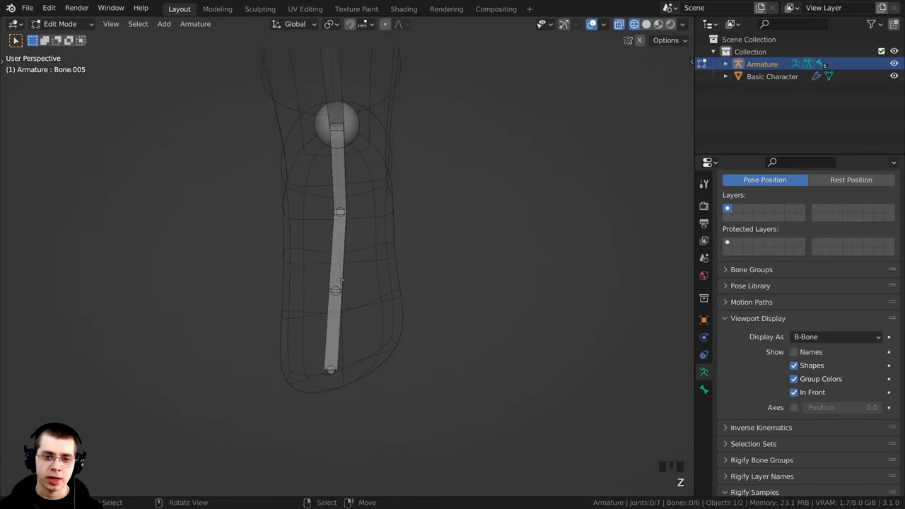
Try out a two-bone toe chain extruded from the ball joint toward the outer side of the foot.
{"action": "middle_click_drag", "start_coordinate": [336, 288], "coordinate": [346, 269], "text": "shift"}
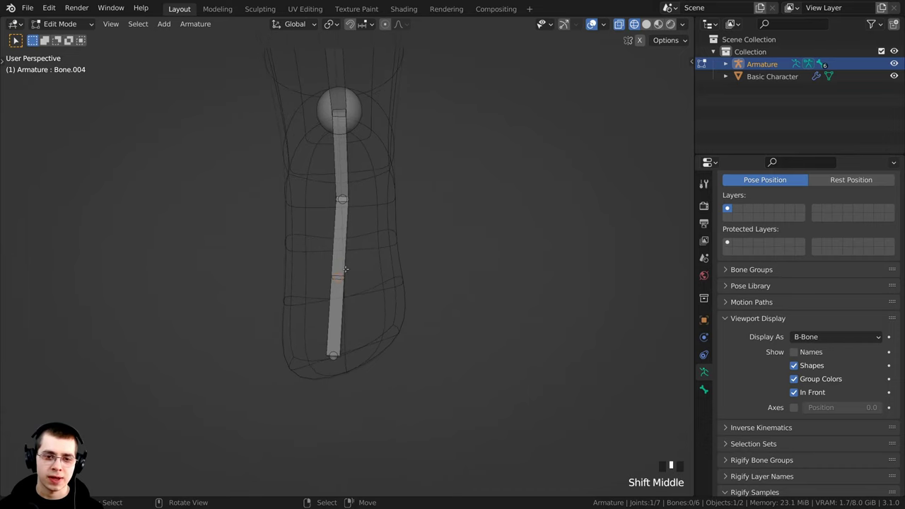
{"action": "scroll", "coordinate": [346, 285], "scroll_direction": "up", "scroll_amount": 1}
{"action": "key", "text": "e"}
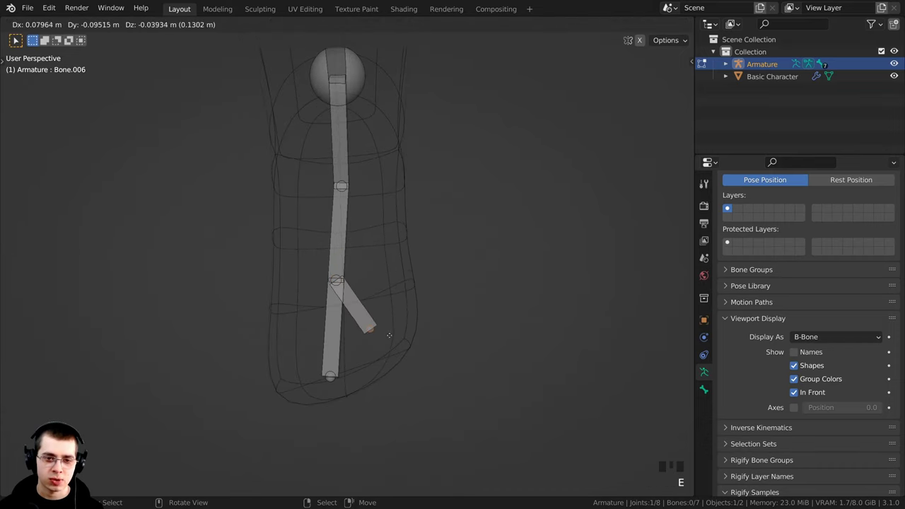
{"action": "left_click", "coordinate": [389, 339]}
{"action": "key", "text": "e"}
{"action": "left_click", "coordinate": [396, 370]}
Try out a two-bone toe chain on the inner side of the foot and reposition its middle joint.
{"action": "key", "text": "e"}
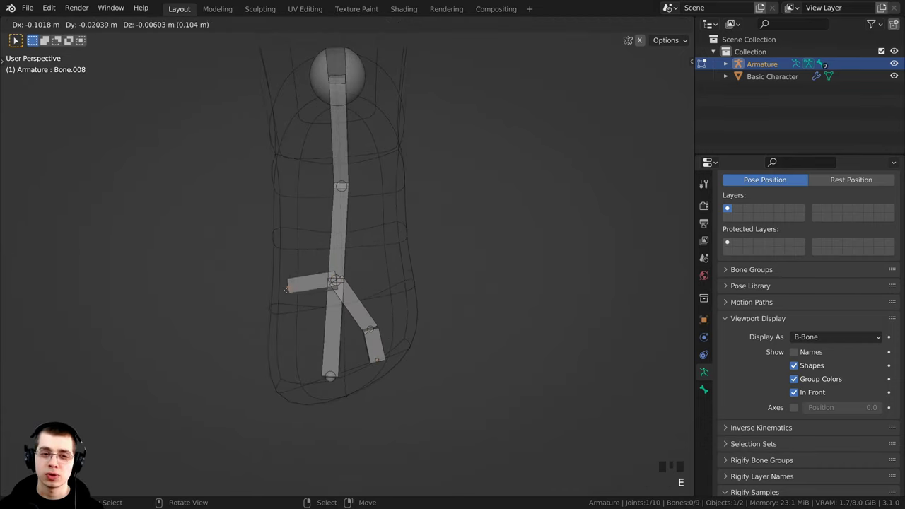
{"action": "left_click", "coordinate": [286, 297]}
{"action": "key", "text": "e"}
{"action": "left_click", "coordinate": [279, 353]}
{"action": "left_click", "coordinate": [287, 299]}
{"action": "key", "text": "g"}
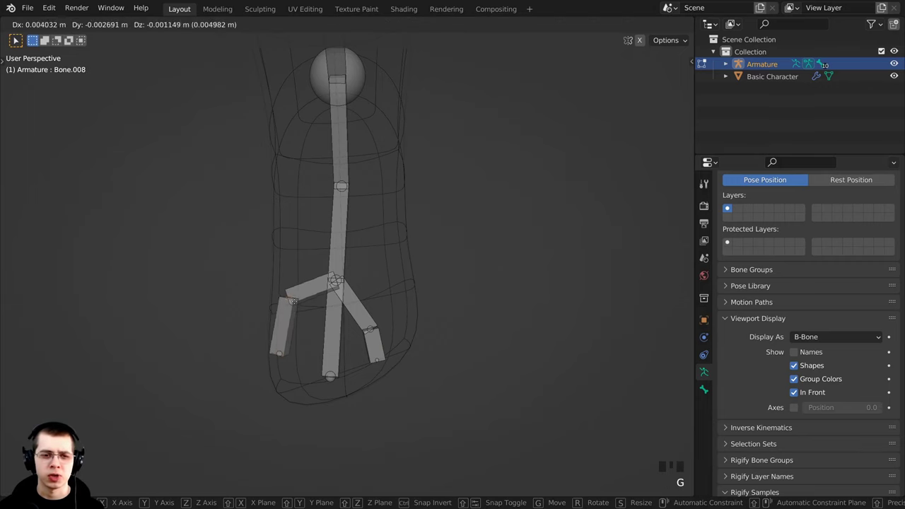
{"action": "left_click", "coordinate": [296, 307]}
{"action": "middle_click_drag", "start_coordinate": [324, 331], "coordinate": [343, 294]}
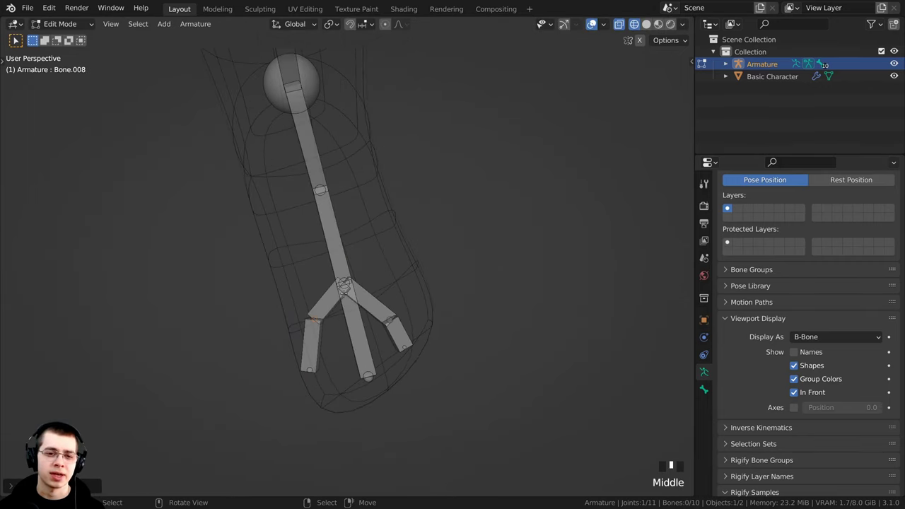
Try out another two-bone toe chain from the ball joint, between the inner chain and the central toe bone.
{"action": "right_click", "coordinate": [348, 281]}
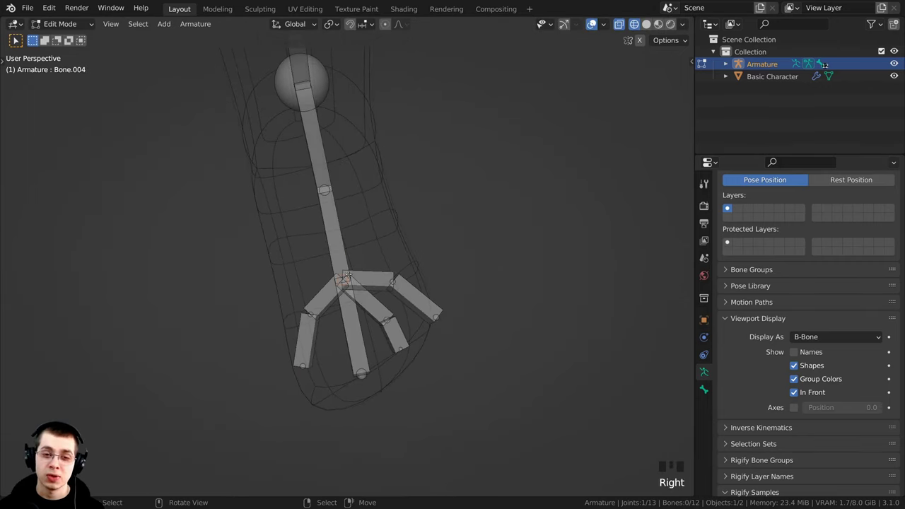
{"action": "scroll", "coordinate": [344, 279], "scroll_direction": "up", "scroll_amount": 2}
{"action": "key", "text": "e"}
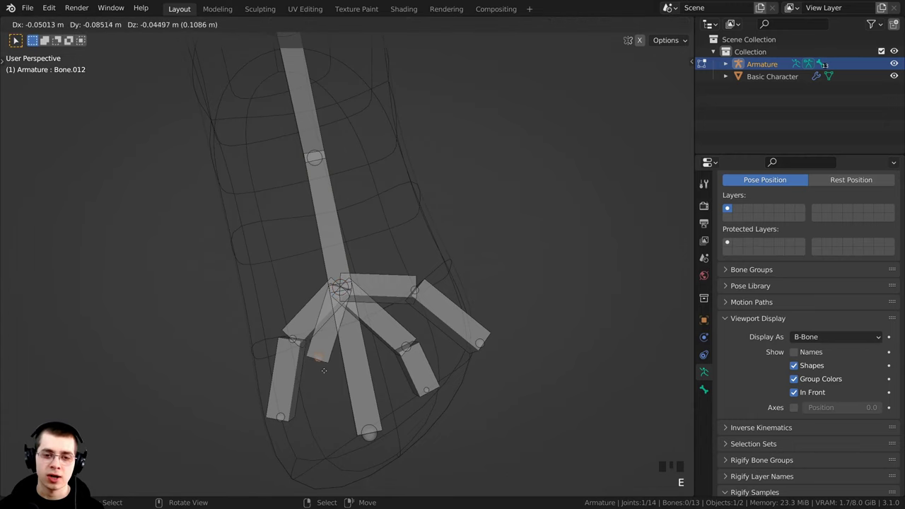
{"action": "left_click", "coordinate": [324, 371]}
{"action": "key", "text": "e"}
{"action": "left_click", "coordinate": [334, 451]}
{"action": "scroll", "coordinate": [339, 410], "scroll_direction": "down", "scroll_amount": 2}
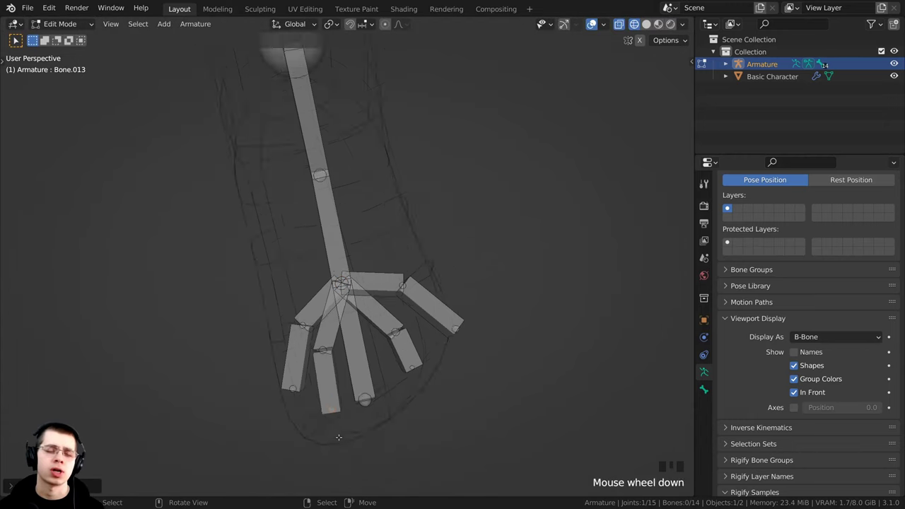
{"action": "middle_click_drag", "start_coordinate": [354, 372], "coordinate": [358, 363]}
Undo all the extra toe chains, leaving only the single central toe bone in front of the ball joint.
{"action": "key", "text": "ctrl+z"}
{"action": "key", "text": "ctrl+z"}
{"action": "key", "text": "ctrl+z"}
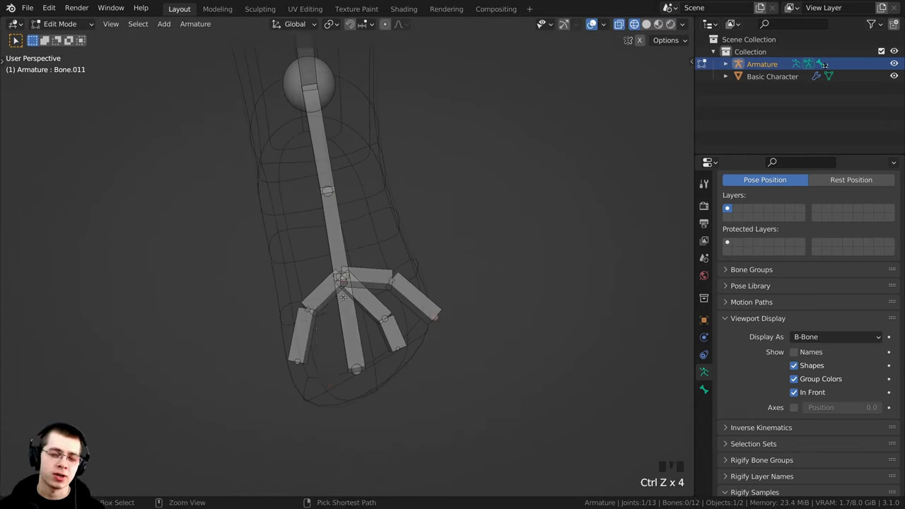
{"action": "key", "text": "ctrl+z"}
{"action": "key", "text": "ctrl+z"}
{"action": "key", "text": "ctrl+z"}
{"action": "key", "text": "ctrl+z"}
{"action": "key", "text": "ctrl+z"}
{"action": "key", "text": "ctrl+z"}
{"action": "key", "text": "ctrl+z"}
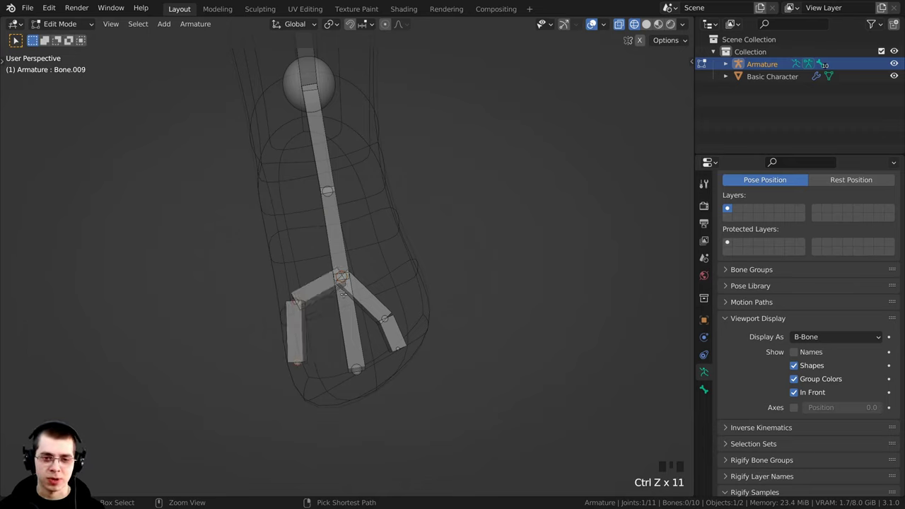
{"action": "key", "text": "ctrl+z"}
{"action": "key", "text": "ctrl+z"}
{"action": "key", "text": "ctrl+z"}
{"action": "key", "text": "ctrl+z"}
{"action": "key", "text": "ctrl+z"}
{"action": "key", "text": "ctrl+z"}
{"action": "key", "text": "ctrl+z"}
{"action": "key", "text": "ctrl+z"}
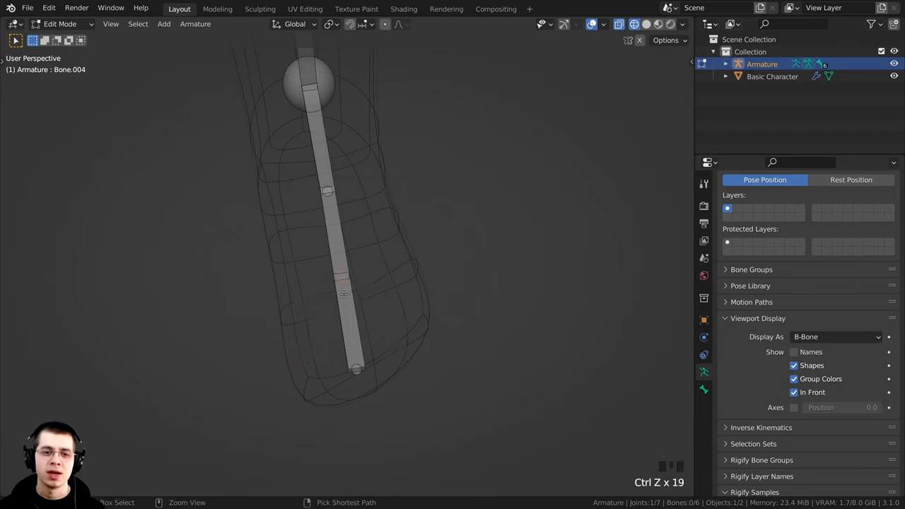
Switch the viewport to solid shading and check the foot and toe bones from several angles, ending with the toe bone selected.
{"action": "key", "text": "z"}
{"action": "middle_click_drag", "start_coordinate": [562, 295], "coordinate": [311, 189]}
{"action": "mouse_move", "coordinate": [410, 252]}
{"action": "middle_mouse_down", "text": "shift"}
{"action": "mouse_move", "coordinate": [406, 286]}
{"action": "mouse_move", "coordinate": [354, 304]}
{"action": "mouse_move", "coordinate": [403, 340]}
{"action": "mouse_move", "coordinate": [259, 299]}
{"action": "middle_mouse_up", "text": "shift"}
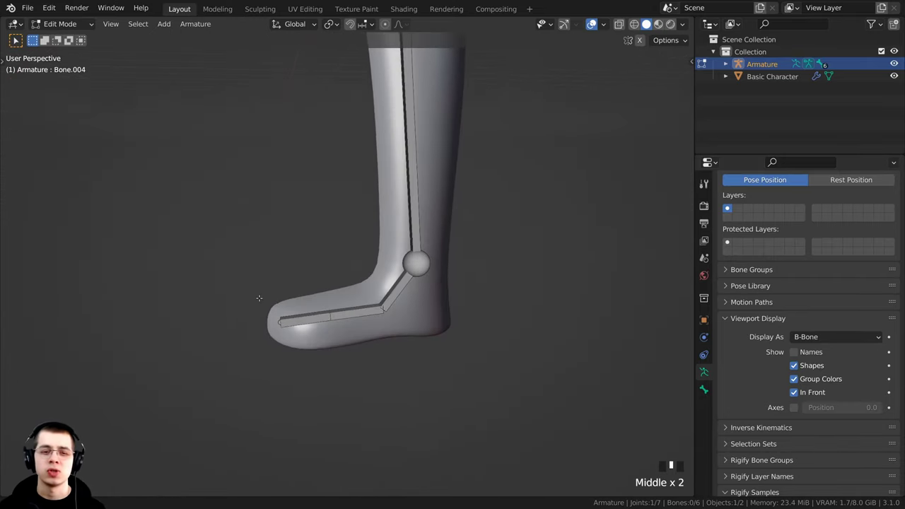
{"action": "scroll", "coordinate": [258, 298], "scroll_direction": "up", "scroll_amount": 2}
{"action": "right_click", "coordinate": [376, 329]}
{"action": "right_click", "coordinate": [342, 329]}
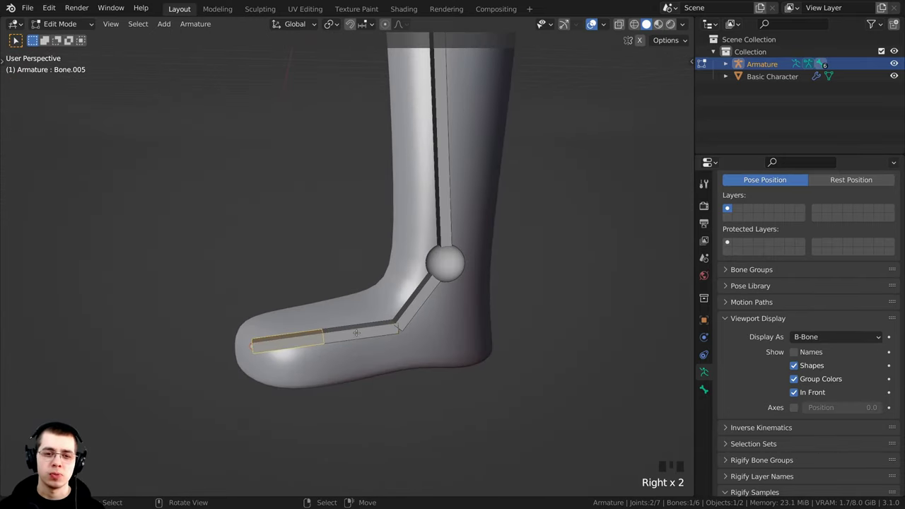
{"action": "right_click", "coordinate": [354, 334]}
{"action": "right_click", "coordinate": [425, 293]}
{"action": "middle_click_drag", "start_coordinate": [390, 354], "coordinate": [340, 340], "text": "shift"}
{"action": "right_click", "coordinate": [339, 340]}
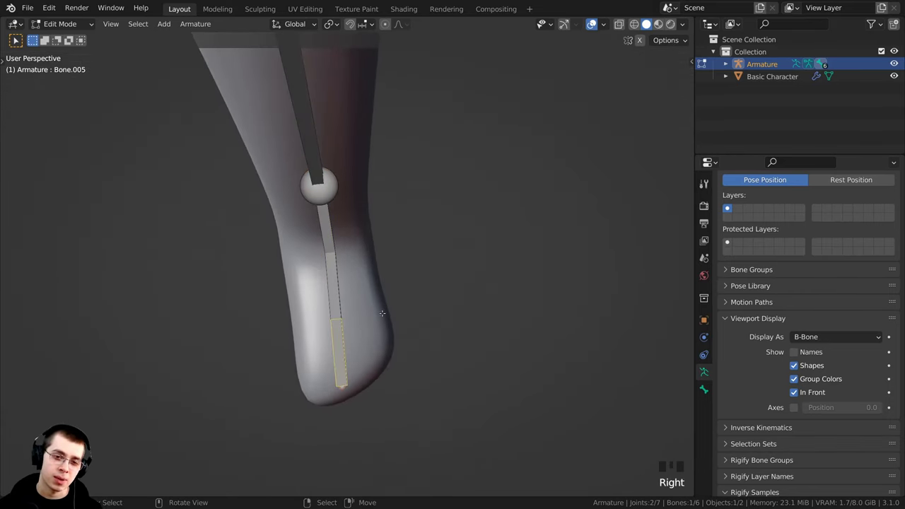
Move and slightly rotate the toe bone to align it with the middle of the front of the foot.
{"action": "key", "text": "g"}
{"action": "left_click", "coordinate": [386, 298]}
{"action": "key", "text": "g"}
{"action": "left_click", "coordinate": [384, 293]}
{"action": "key", "text": "r"}
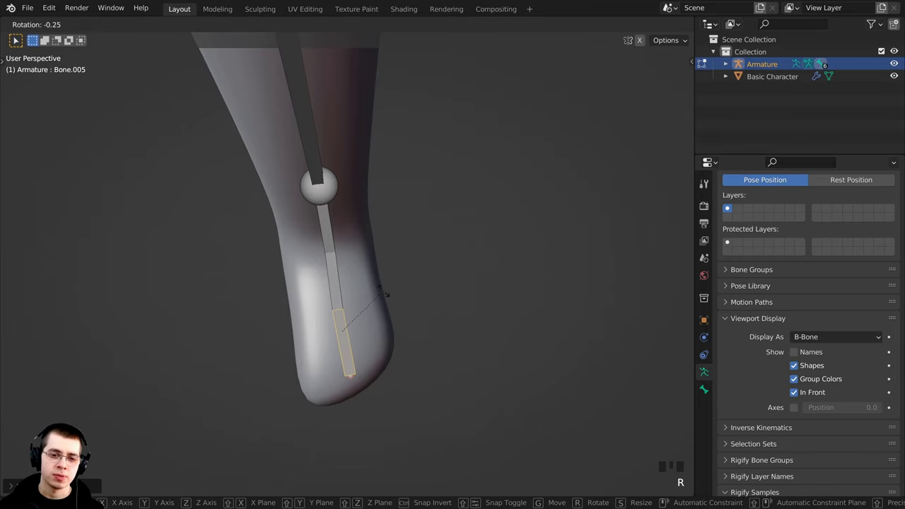
{"action": "left_click", "coordinate": [381, 288]}
{"action": "key", "text": "g"}
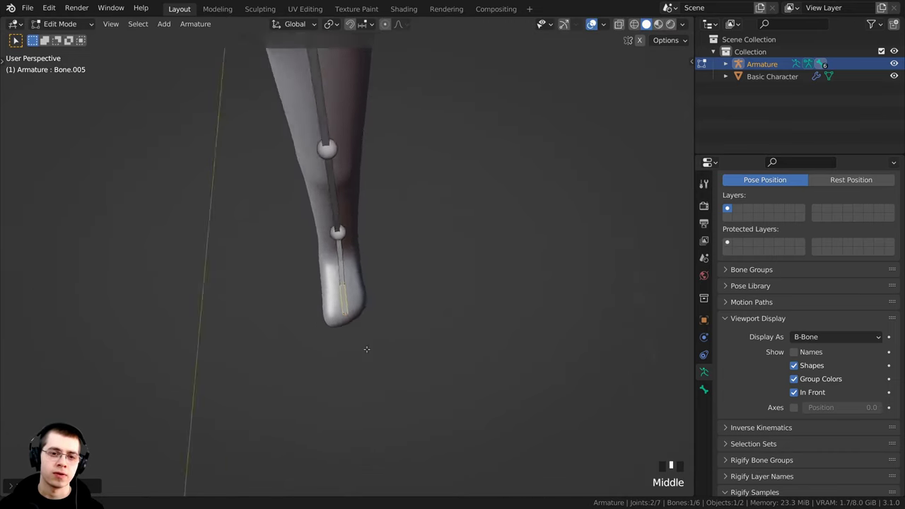
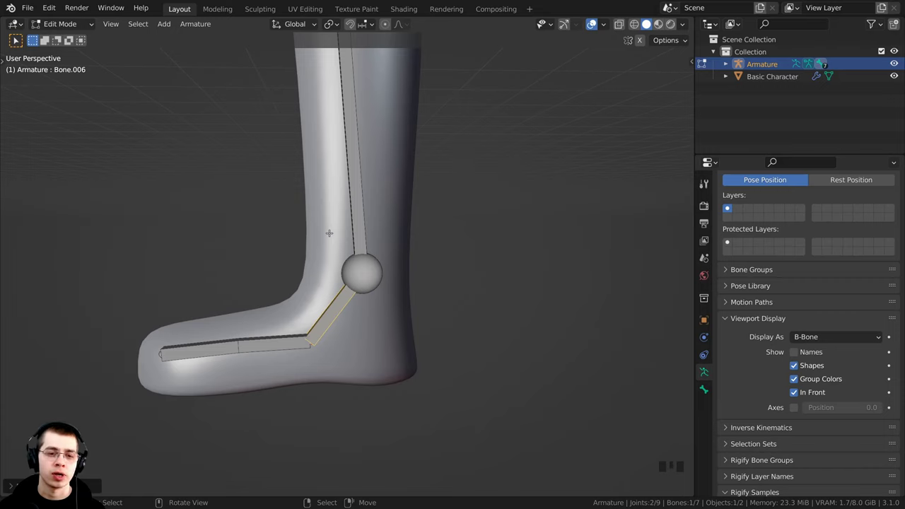
Clear the parent of the duplicated foot bone and test moving it away from the ankle.
{"action": "key", "text": "g"}
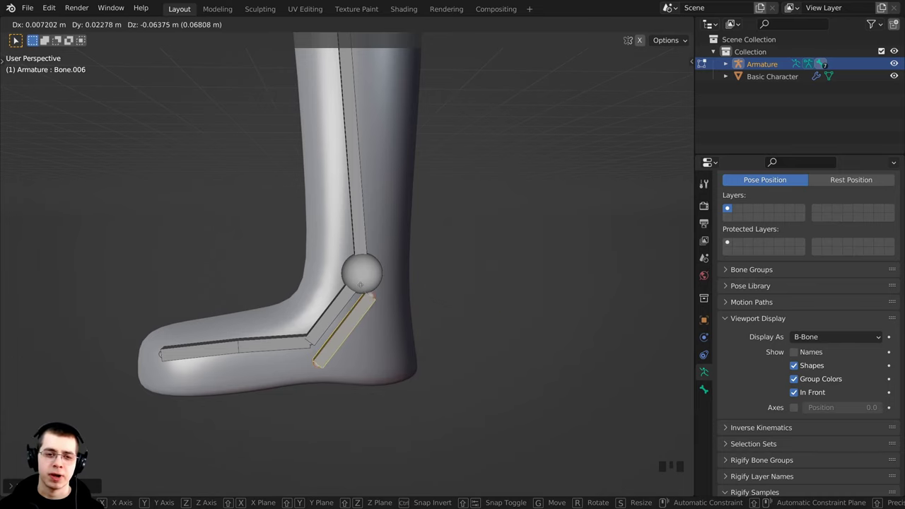
{"action": "key", "text": "Escape"}
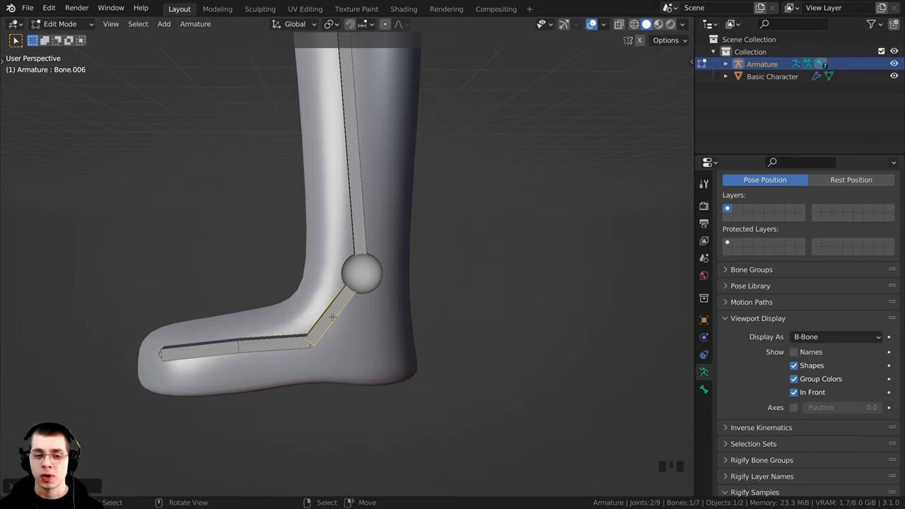
{"action": "key", "text": "alt"}
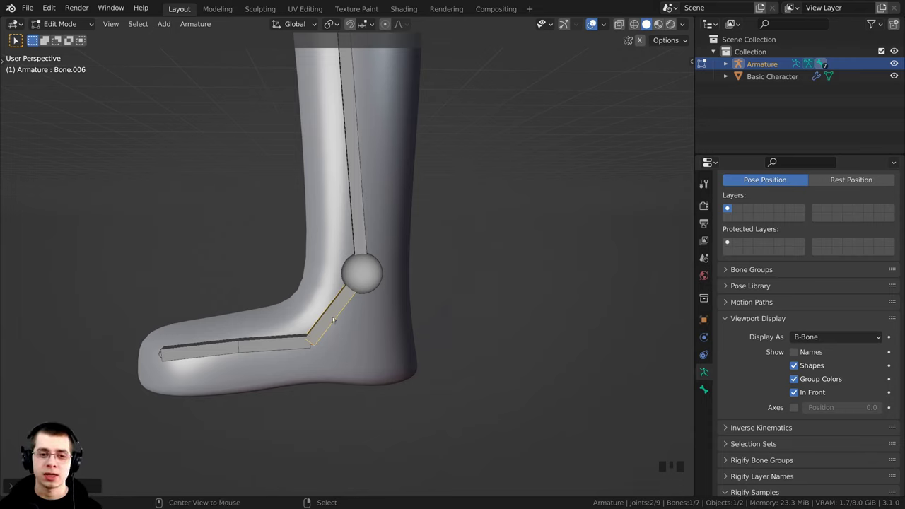
{"action": "key", "text": "alt+p"}
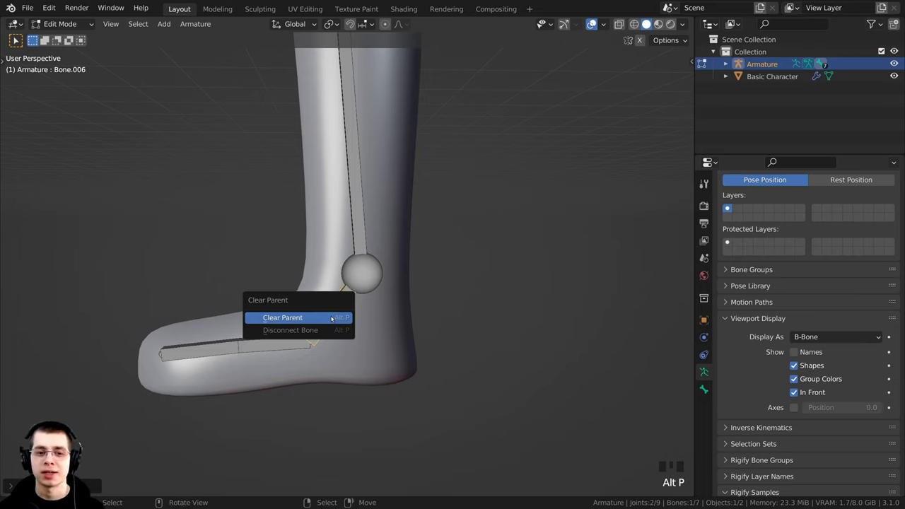
{"action": "left_click", "coordinate": [331, 318]}
{"action": "key", "text": "g"}
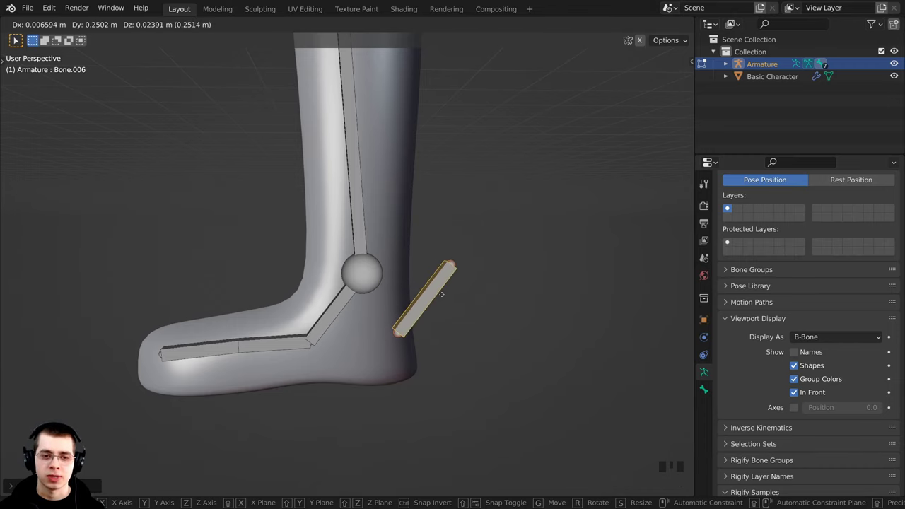
{"action": "key", "text": "Escape"}
{"action": "middle_click_drag", "start_coordinate": [360, 340], "coordinate": [353, 322]}
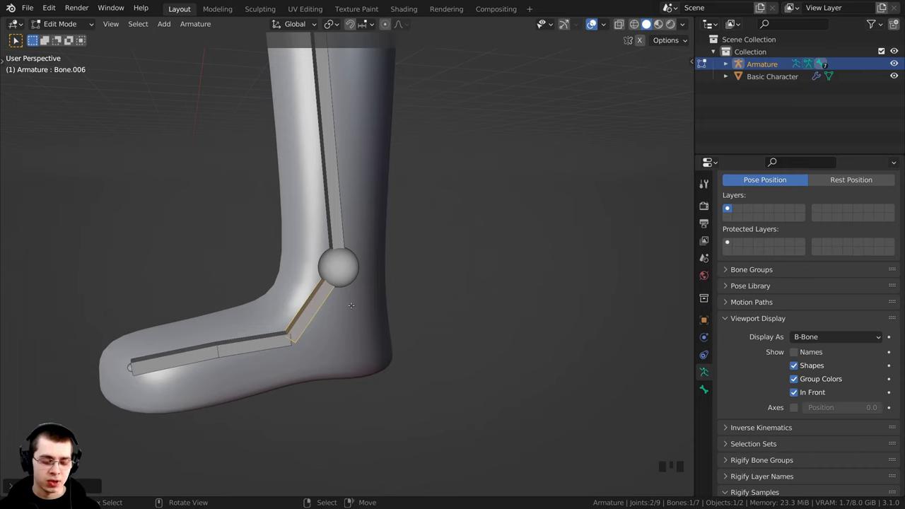
Enlarge the B-Bone display size of the duplicated foot bone into a large block around the ankle.
{"action": "key", "text": "ctrl+alt+s"}
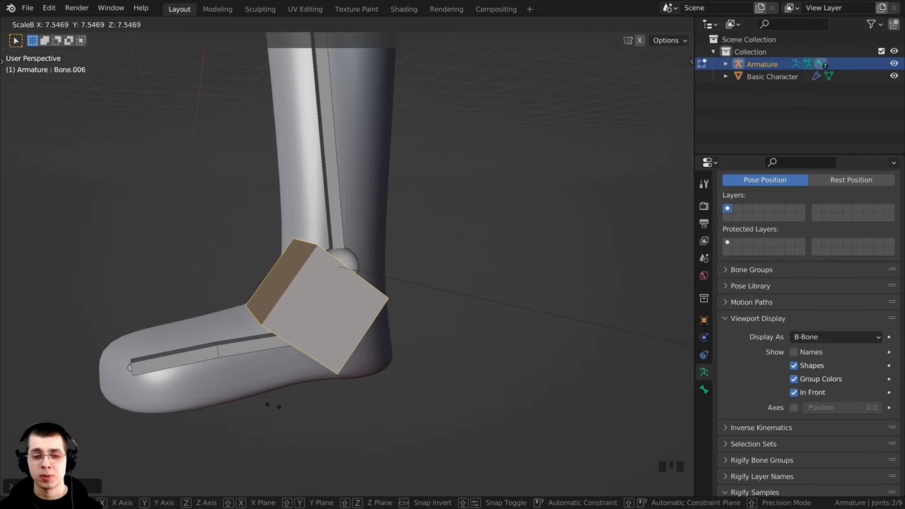
{"action": "left_click", "coordinate": [283, 400]}
{"action": "scroll", "coordinate": [389, 374], "scroll_direction": "down", "scroll_amount": 3}
{"action": "scroll", "coordinate": [482, 364], "scroll_direction": "up", "scroll_amount": 1}
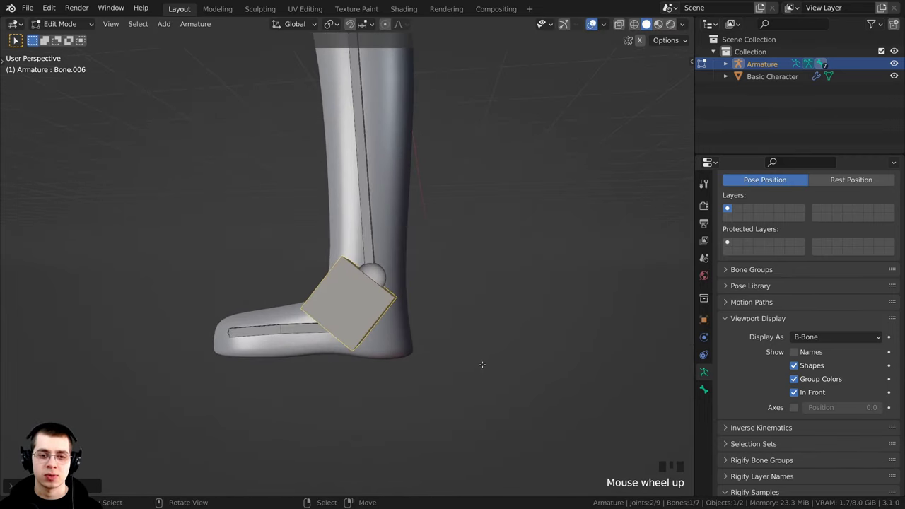
{"action": "key", "text": "ctrl+alt+s"}
{"action": "left_click", "coordinate": [460, 356]}
From the right orthographic view, extrude a bone about 0.4 m forward from the knee joint along the Y axis.
{"action": "scroll", "coordinate": [424, 311], "scroll_direction": "down", "scroll_amount": 3}
{"action": "mouse_move", "coordinate": [371, 251]}
{"action": "middle_mouse_down"}
{"action": "mouse_move", "coordinate": [404, 259]}
{"action": "mouse_move", "coordinate": [388, 255]}
{"action": "middle_mouse_up"}
{"action": "middle_click_drag", "start_coordinate": [388, 255], "coordinate": [385, 293], "text": "shift"}
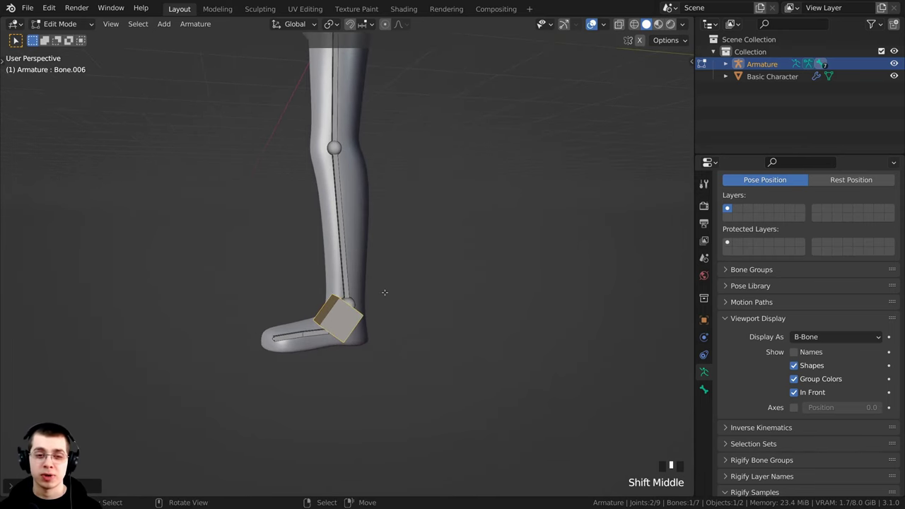
{"action": "key", "text": "KP_3"}
{"action": "middle_click_drag", "start_coordinate": [329, 224], "coordinate": [321, 277], "text": "shift"}
{"action": "scroll", "coordinate": [299, 179], "scroll_direction": "up", "scroll_amount": 2}
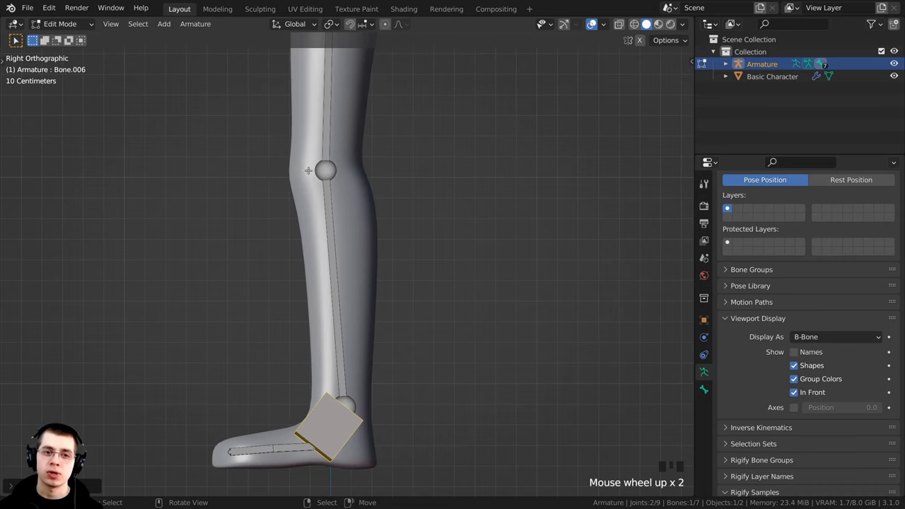
{"action": "middle_click_drag", "start_coordinate": [297, 175], "coordinate": [324, 175], "text": "shift"}
{"action": "scroll", "coordinate": [324, 175], "scroll_direction": "up", "scroll_amount": 1}
{"action": "left_click", "coordinate": [364, 138]}
{"action": "scroll", "coordinate": [369, 131], "scroll_direction": "down", "scroll_amount": 1}
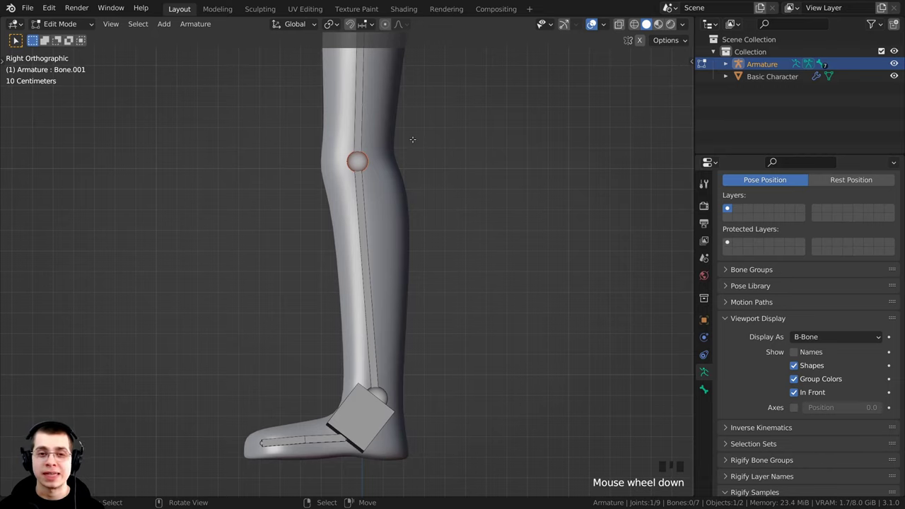
{"action": "key", "text": "e"}
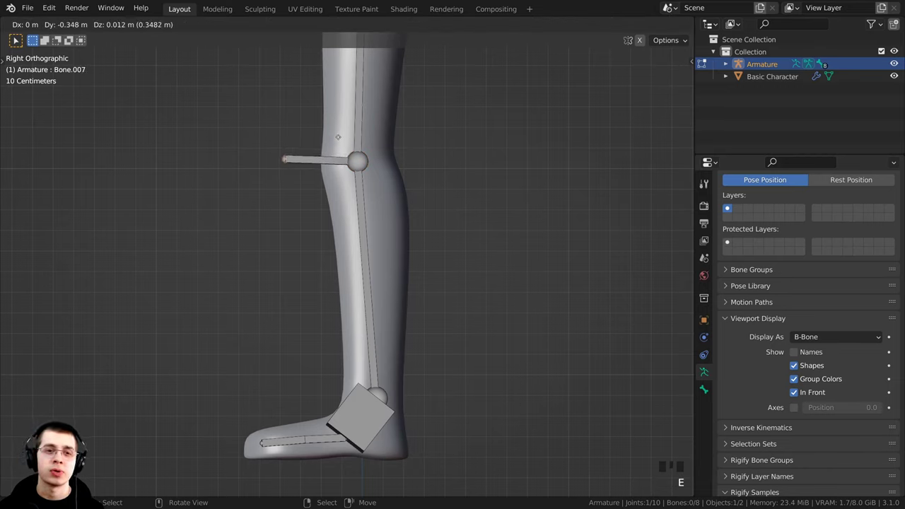
{"action": "key", "text": "y"}
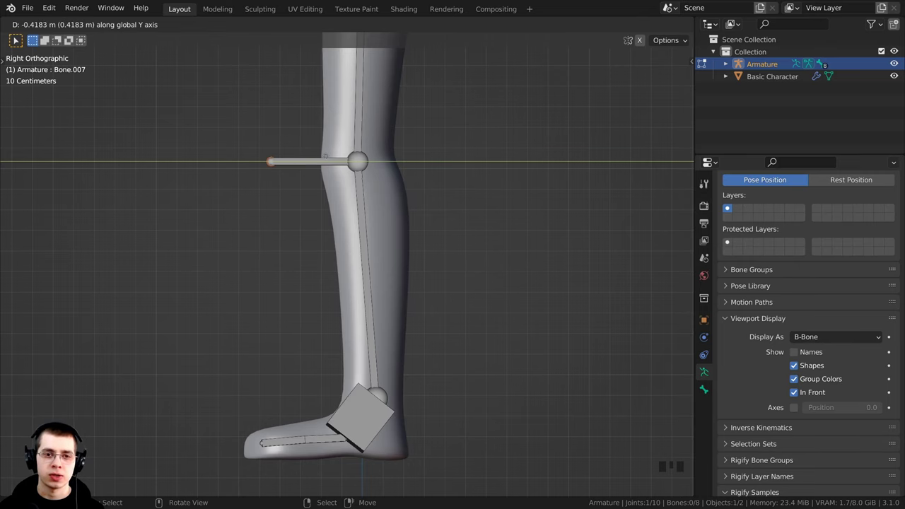
{"action": "left_click", "coordinate": [343, 157]}
Select the bone extruded from the knee, try moving it, and clear its parent.
{"action": "scroll", "coordinate": [332, 177], "scroll_direction": "down", "scroll_amount": 2}
{"action": "middle_click_drag", "start_coordinate": [330, 177], "coordinate": [334, 193], "text": "shift"}
{"action": "right_click", "coordinate": [333, 205]}
{"action": "key", "text": "g"}
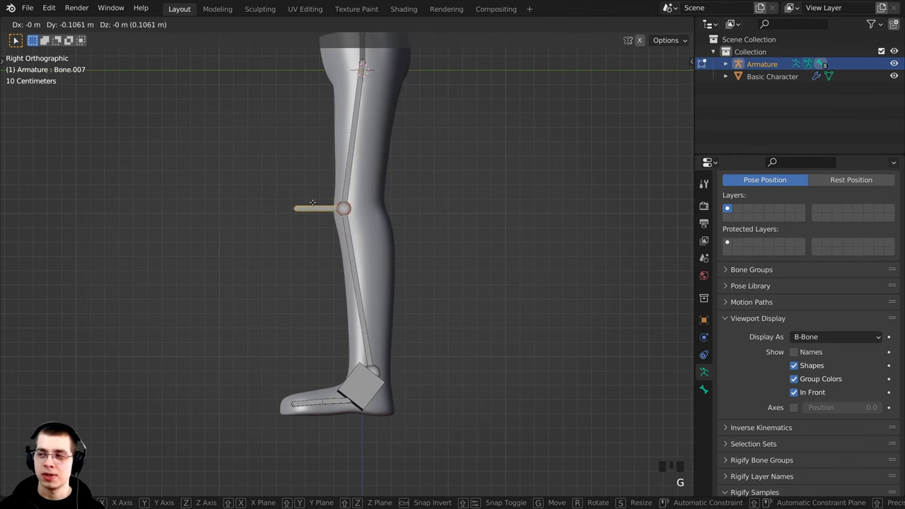
{"action": "left_click", "coordinate": [312, 203]}
{"action": "scroll", "coordinate": [321, 215], "scroll_direction": "up", "scroll_amount": 1}
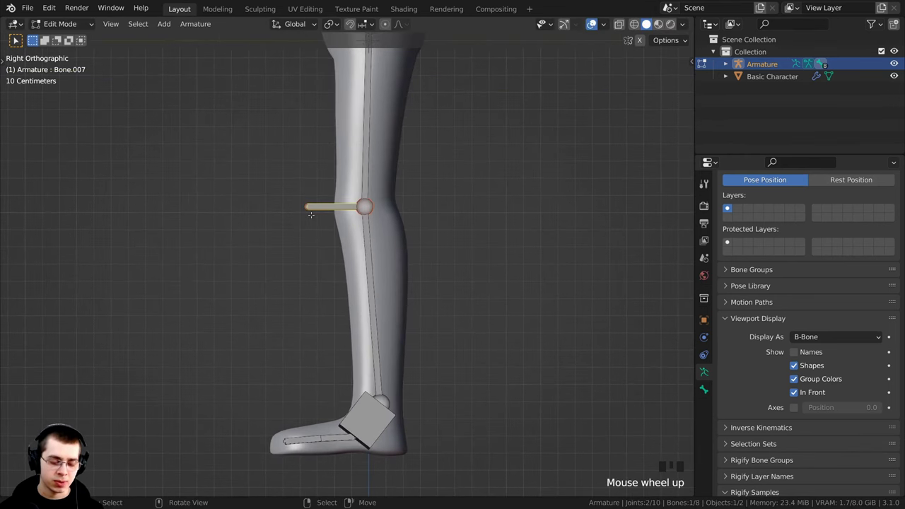
{"action": "key", "text": "alt+p"}
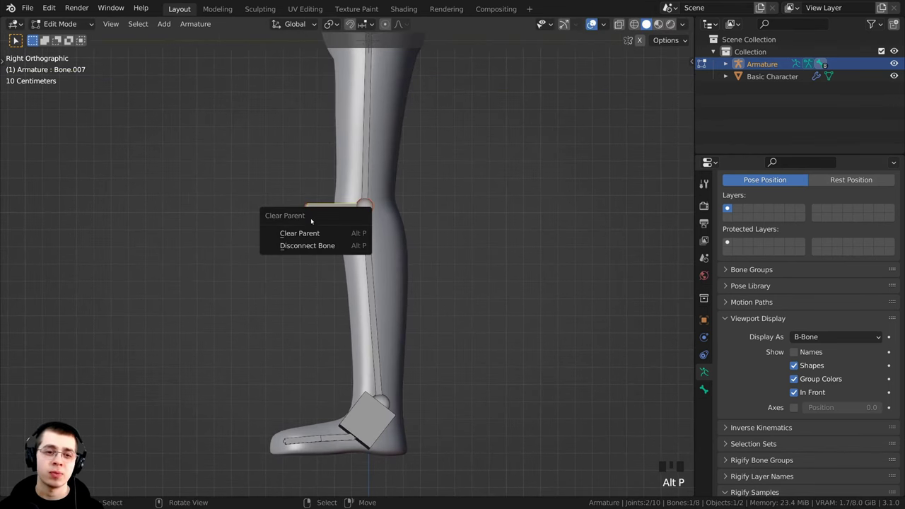
{"action": "left_click", "coordinate": [305, 234]}
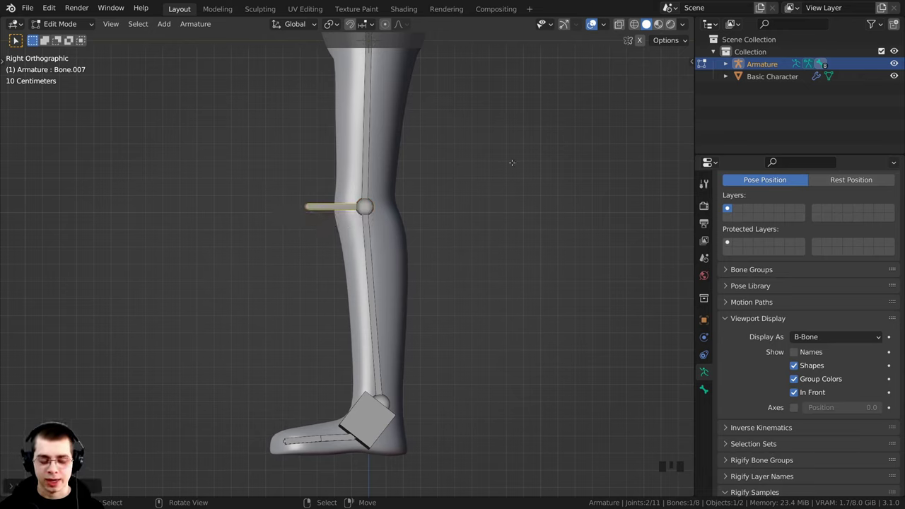
Move the unparented knee bone forward along the Y axis, well clear of the front of the knee.
{"action": "key", "text": "g"}
{"action": "key", "text": "y"}
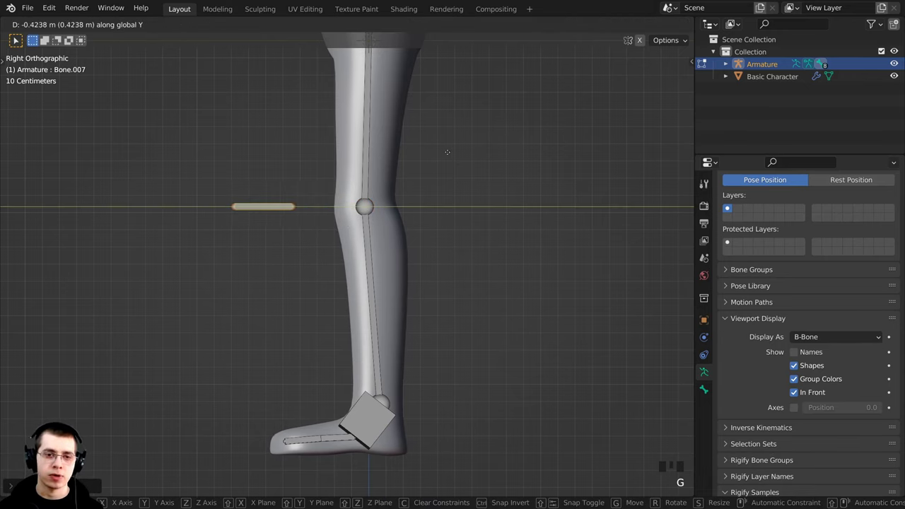
{"action": "left_click", "coordinate": [386, 191]}
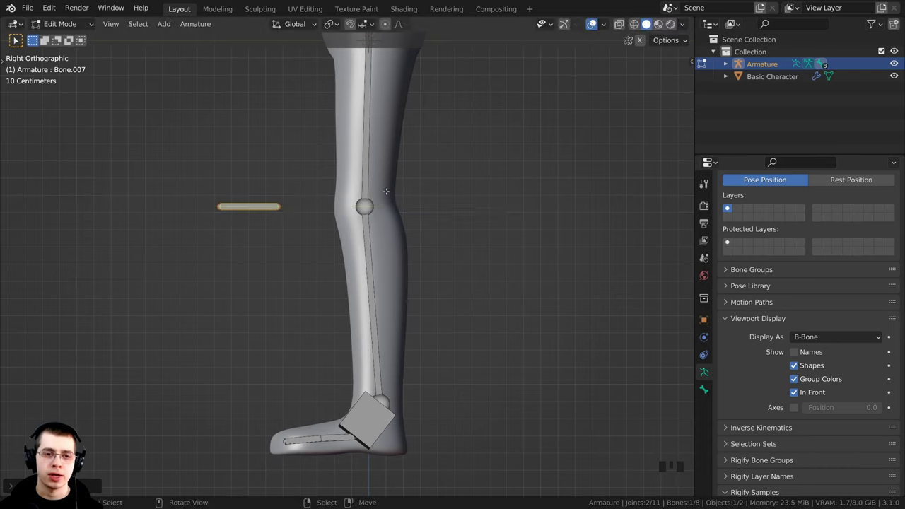
Shorten the knee control bone and enlarge its B-Bone display size so it forms a small cube.
{"action": "key", "text": "s"}
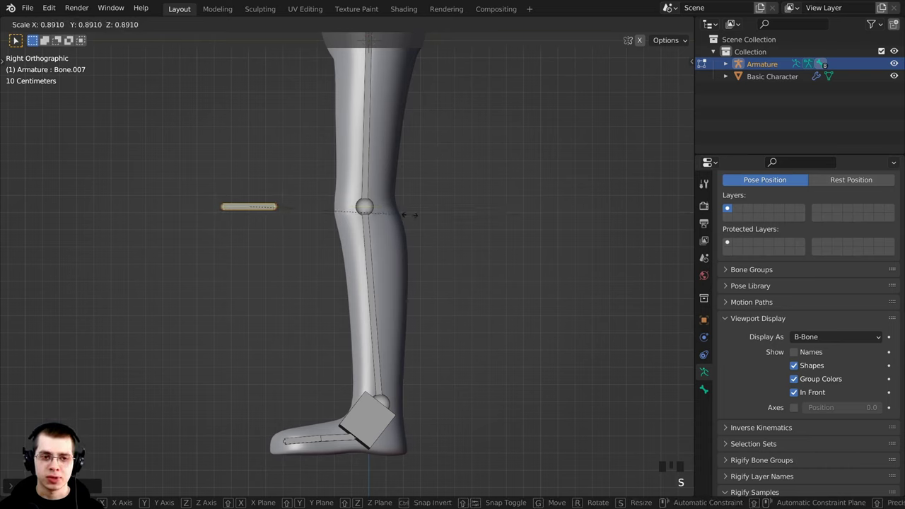
{"action": "left_click", "coordinate": [352, 218]}
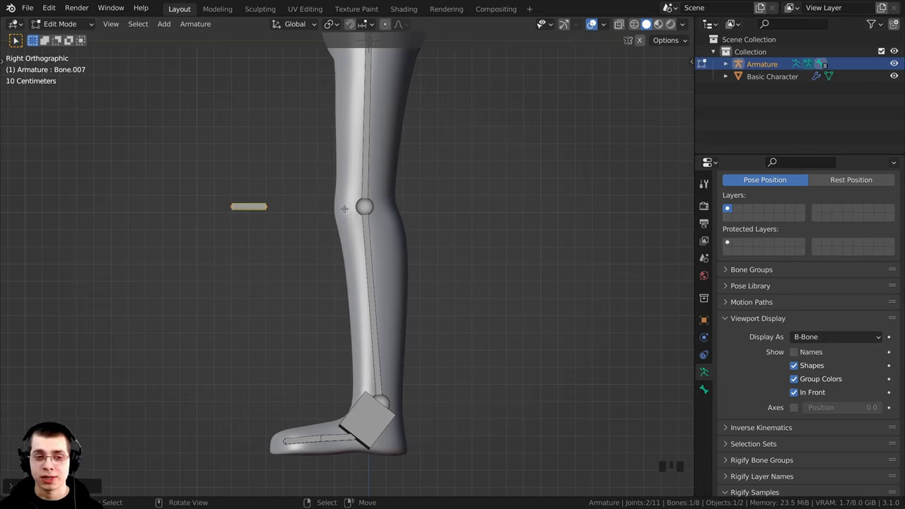
{"action": "key", "text": "ctrl+alt+s"}
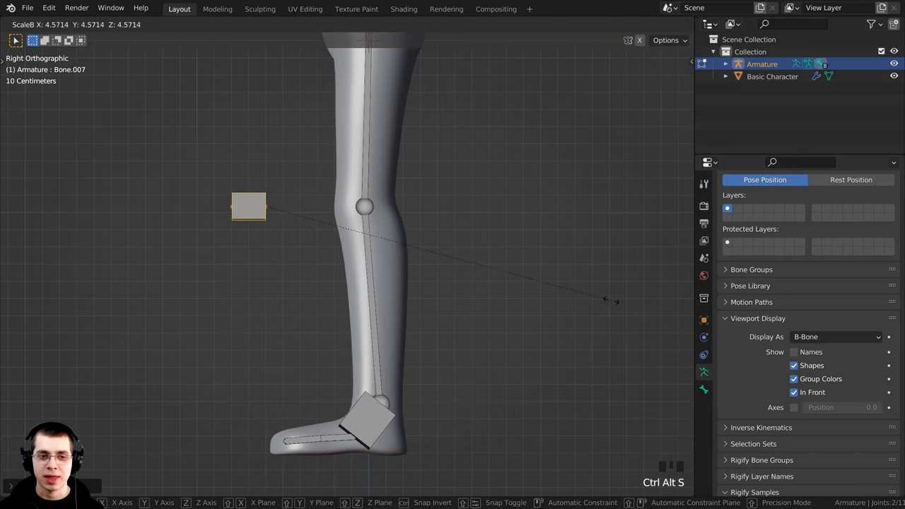
{"action": "left_click", "coordinate": [661, 299]}
{"action": "scroll", "coordinate": [374, 221], "scroll_direction": "down", "scroll_amount": 3}
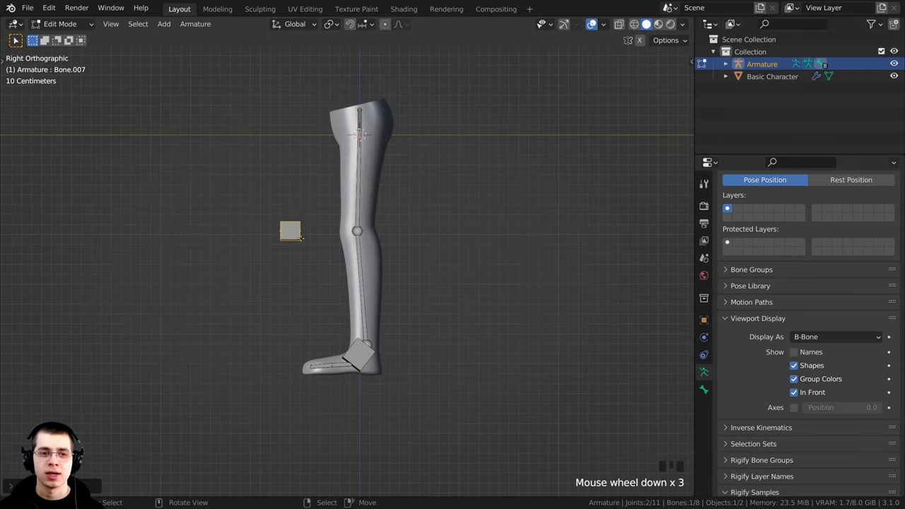
Try moving and rotating the ankle control bone independently of the leg.
{"action": "right_click", "coordinate": [357, 360]}
{"action": "middle_click_drag", "start_coordinate": [414, 304], "coordinate": [446, 331]}
{"action": "scroll", "coordinate": [447, 331], "scroll_direction": "down", "scroll_amount": 1}
{"action": "key", "text": "g"}
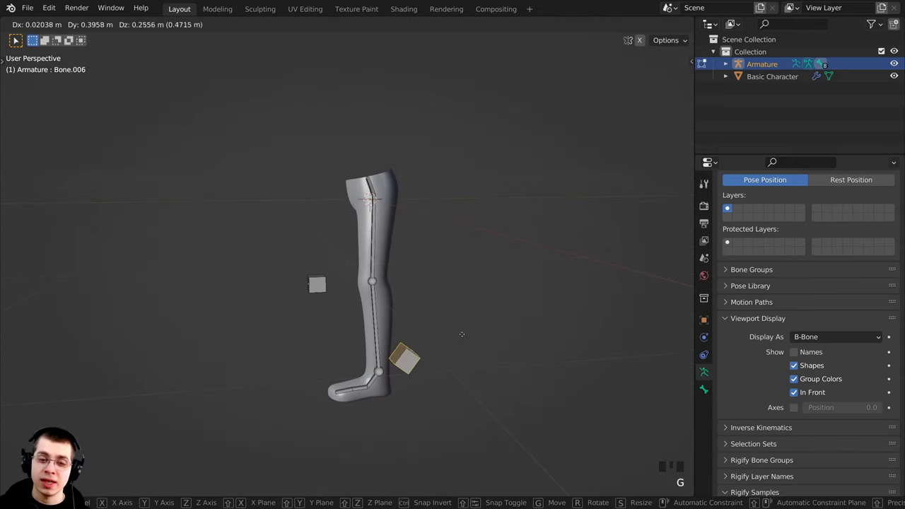
{"action": "key", "text": "r"}
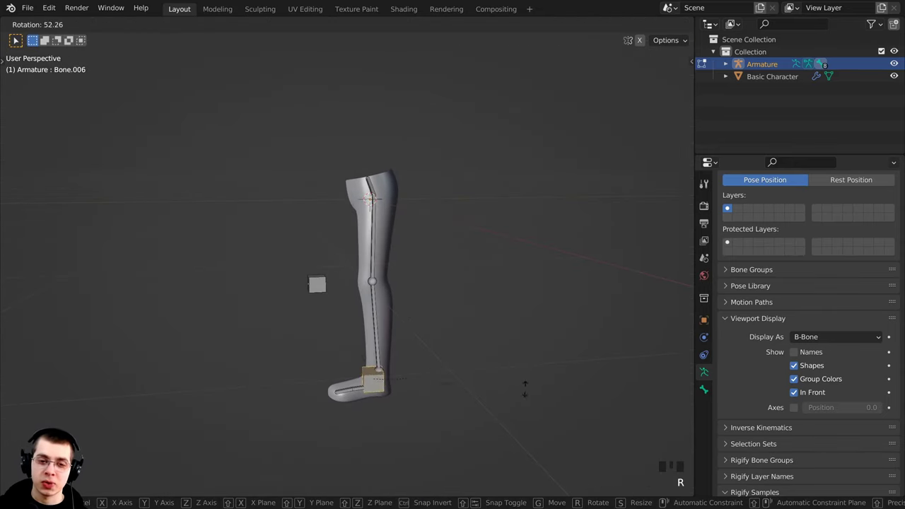
{"action": "left_click", "coordinate": [428, 308]}
{"action": "scroll", "coordinate": [337, 313], "scroll_direction": "up", "scroll_amount": 3}
Try moving the knee control bone in front of the leg.
{"action": "right_click", "coordinate": [306, 306]}
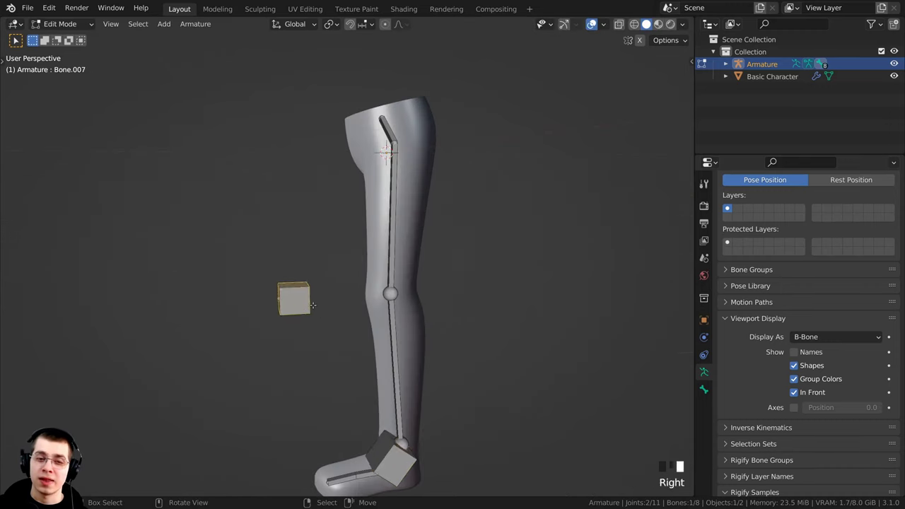
{"action": "scroll", "coordinate": [306, 305], "scroll_direction": "down", "scroll_amount": 3}
{"action": "middle_click_drag", "start_coordinate": [306, 305], "coordinate": [333, 363]}
{"action": "key", "text": "g"}
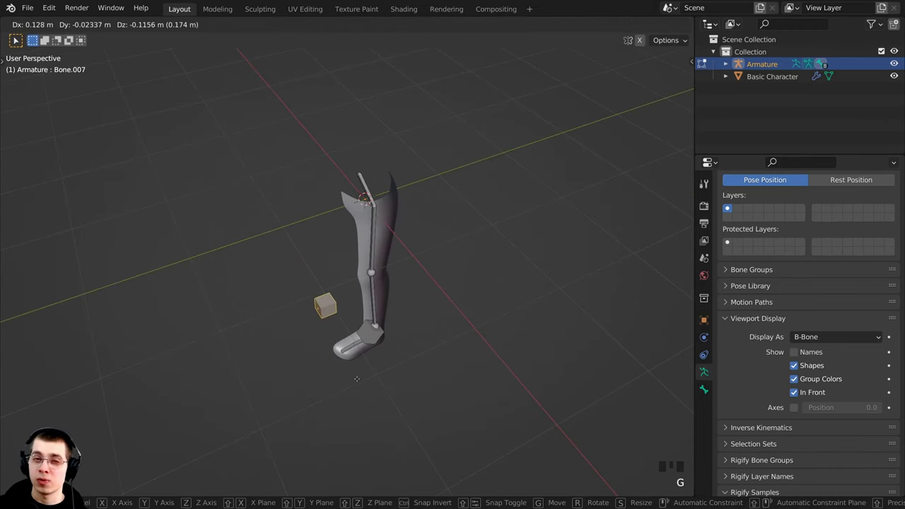
{"action": "right_click", "coordinate": [383, 396]}
Rename the short diagonal bone at the top of the leg as Hip.
{"action": "middle_click_drag", "start_coordinate": [348, 106], "coordinate": [348, 86]}
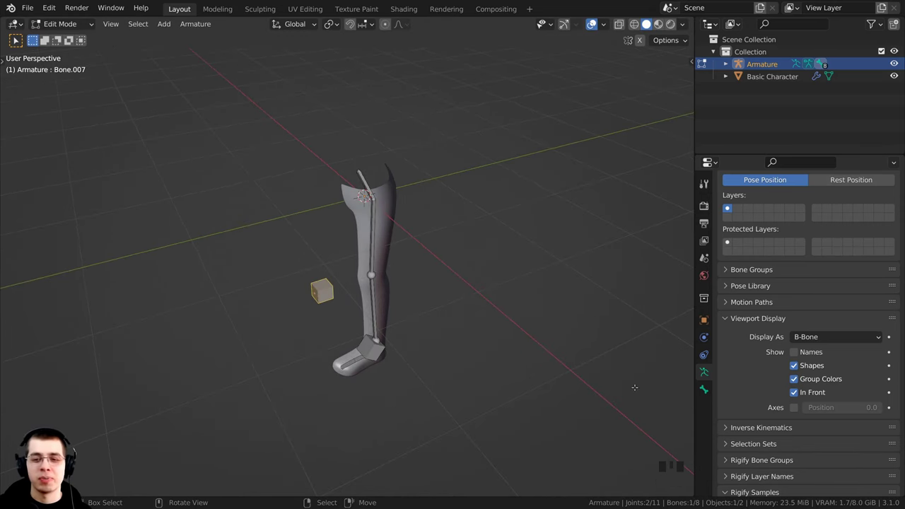
{"action": "left_click", "coordinate": [705, 389]}
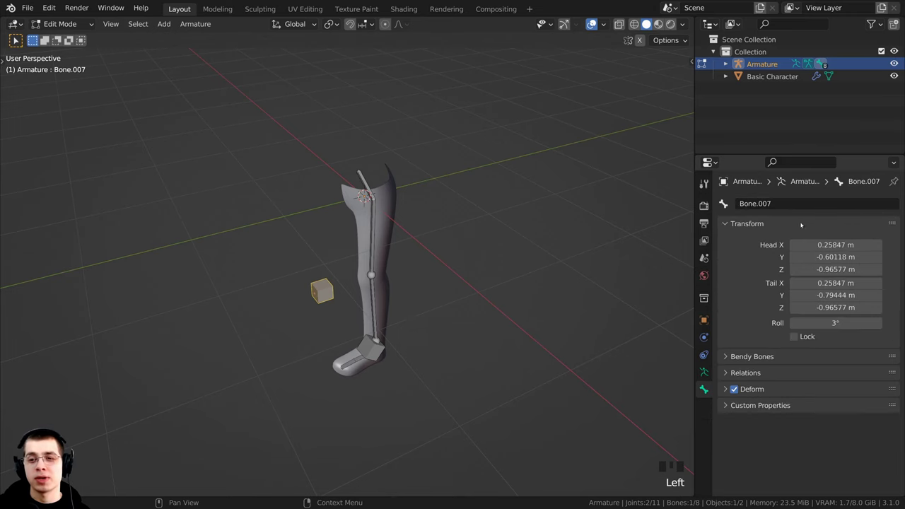
{"action": "middle_click_drag", "start_coordinate": [309, 227], "coordinate": [343, 217]}
{"action": "scroll", "coordinate": [337, 215], "scroll_direction": "down", "scroll_amount": 1}
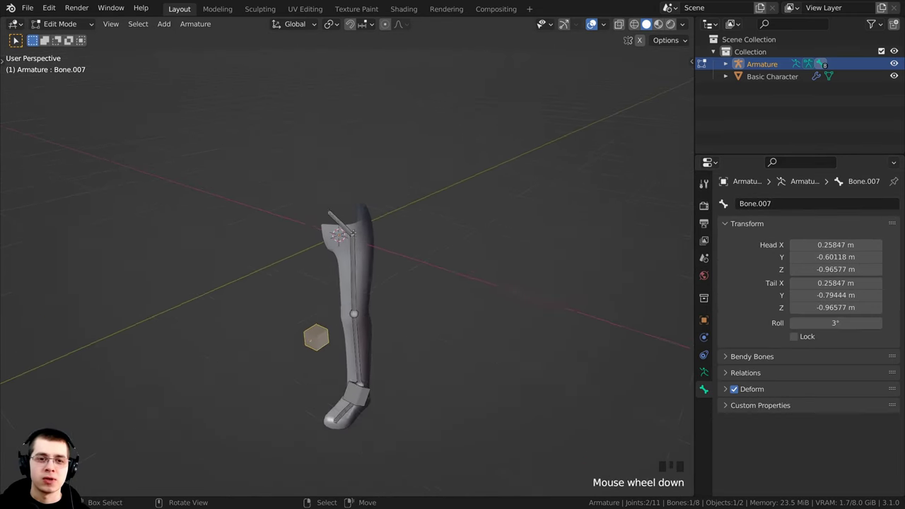
{"action": "scroll", "coordinate": [333, 211], "scroll_direction": "up", "scroll_amount": 1}
{"action": "right_click", "coordinate": [330, 208]}
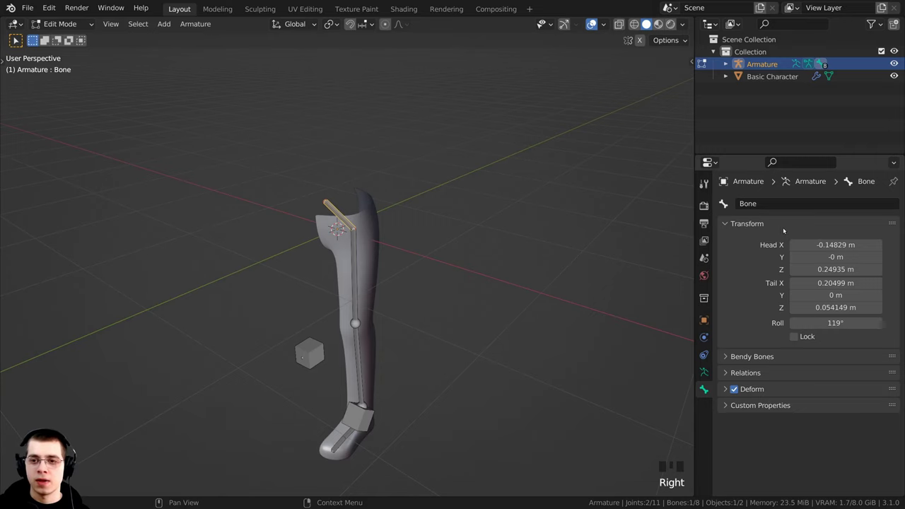
{"action": "left_click", "coordinate": [767, 205]}
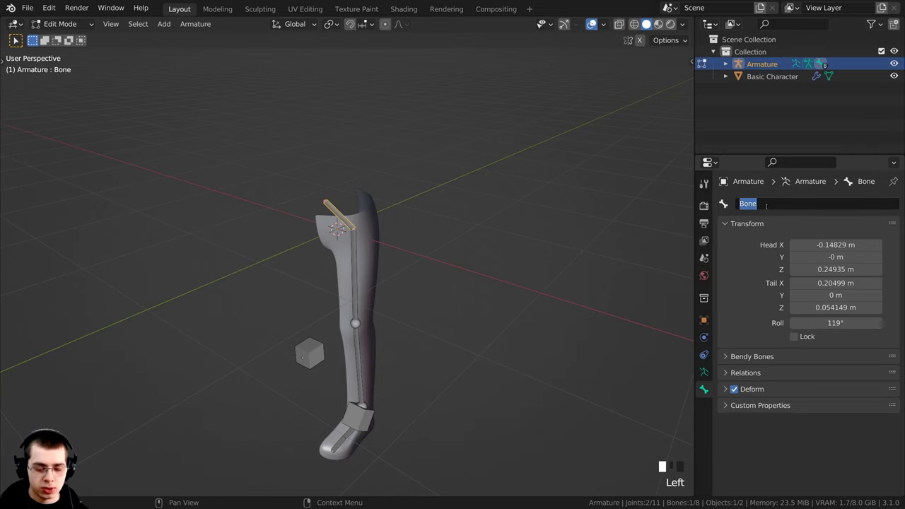
{"action": "type", "text": "Hip"}
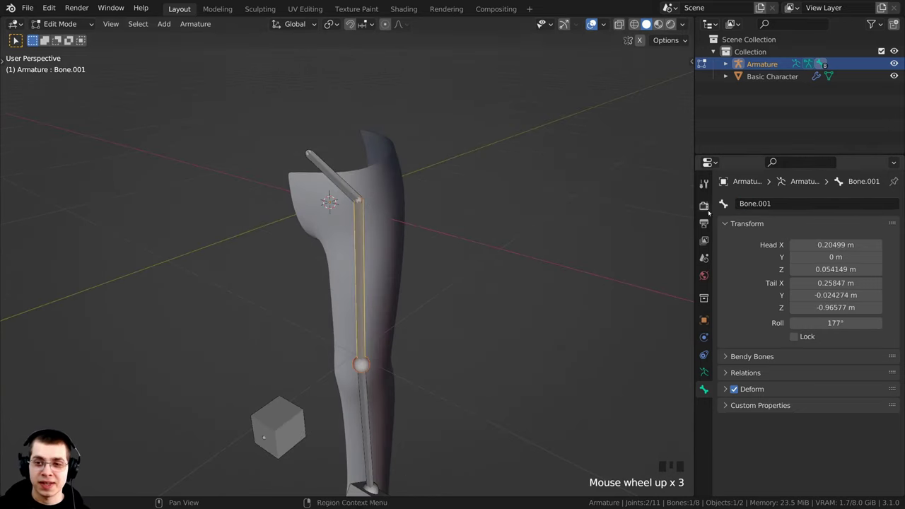
Rename the thigh bone between the hip and the knee as Upper Leg.
{"action": "left_click", "coordinate": [750, 204]}
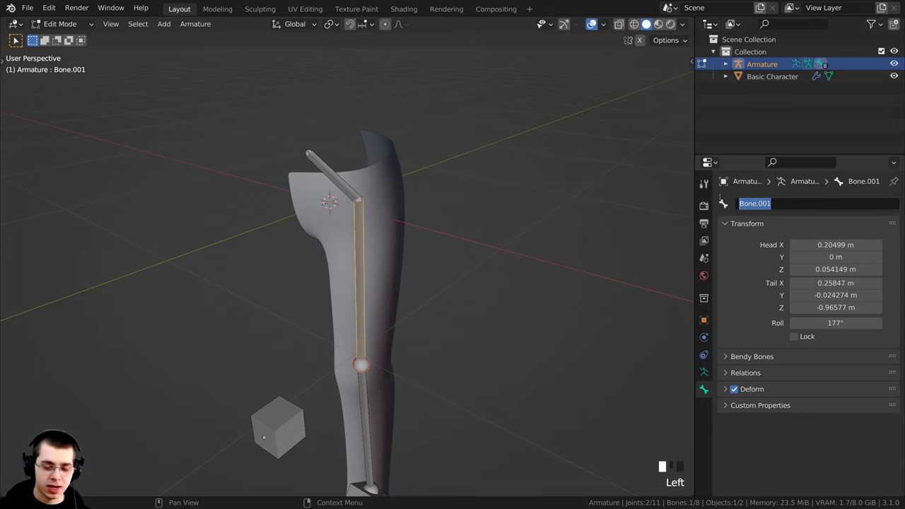
{"action": "type", "text": "Upper"}
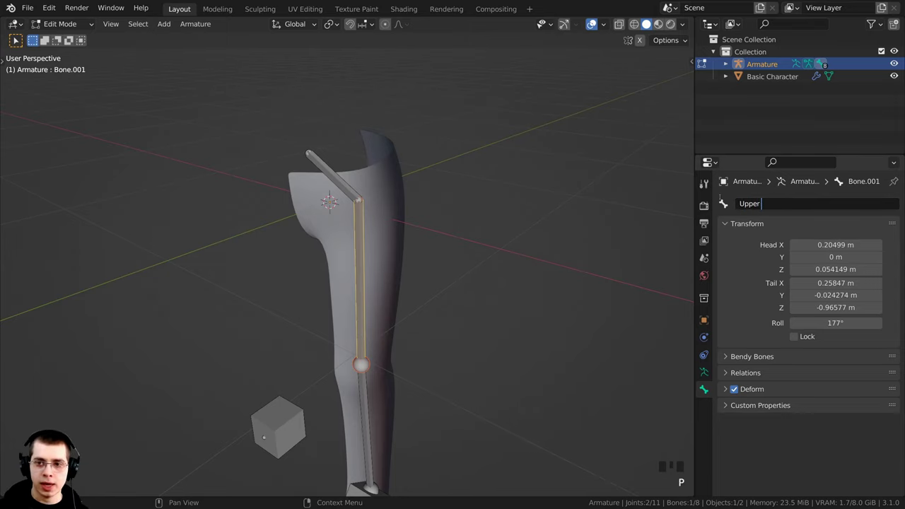
{"action": "type", "text": " Leg"}
{"action": "key", "text": "Return"}
Rename the shin bone between the knee and the ankle as Lower Leg.
{"action": "scroll", "coordinate": [636, 255], "scroll_direction": "down", "scroll_amount": 1}
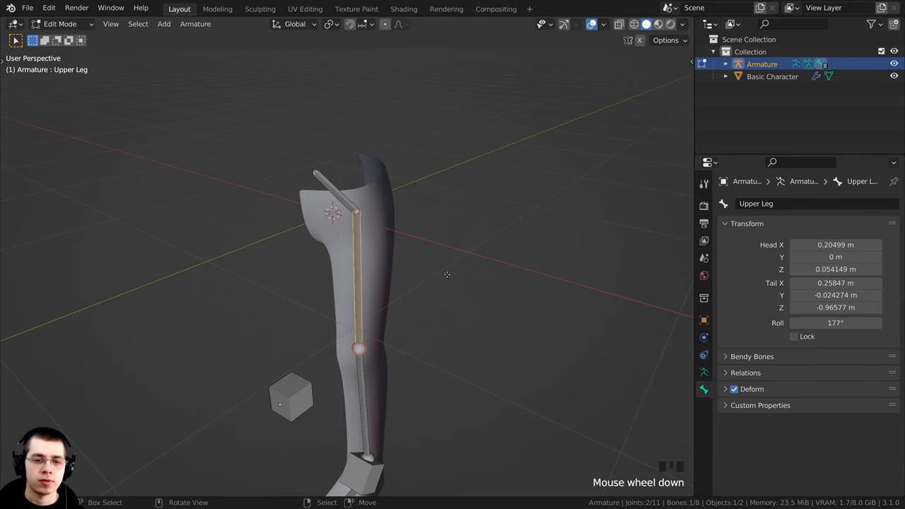
{"action": "middle_click_drag", "start_coordinate": [447, 275], "coordinate": [456, 248], "text": "shift"}
{"action": "right_click", "coordinate": [370, 354]}
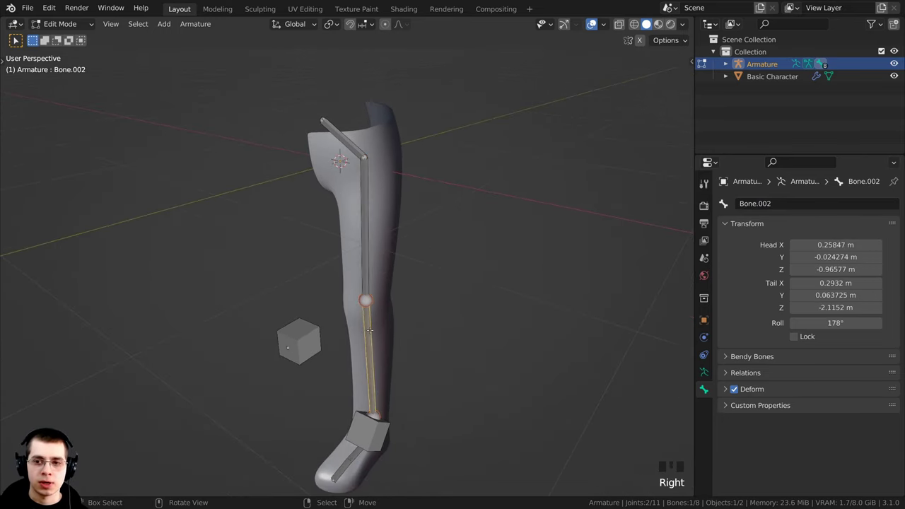
{"action": "left_click", "coordinate": [791, 205]}
{"action": "type", "text": "Lower"}
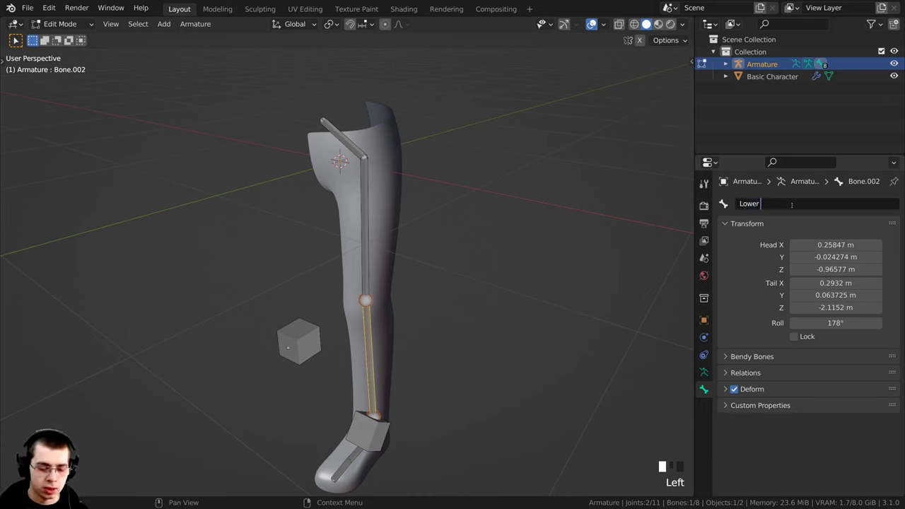
{"action": "type", "text": " Leg"}
{"action": "key", "text": "Return"}
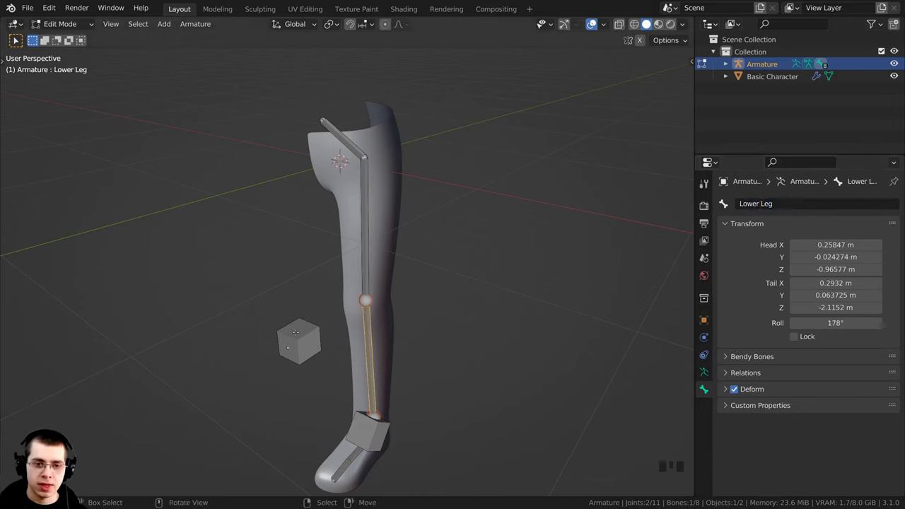
Rename the cube-shaped control bone in front of the leg as Knee.
{"action": "right_click", "coordinate": [296, 333]}
{"action": "left_click", "coordinate": [768, 204]}
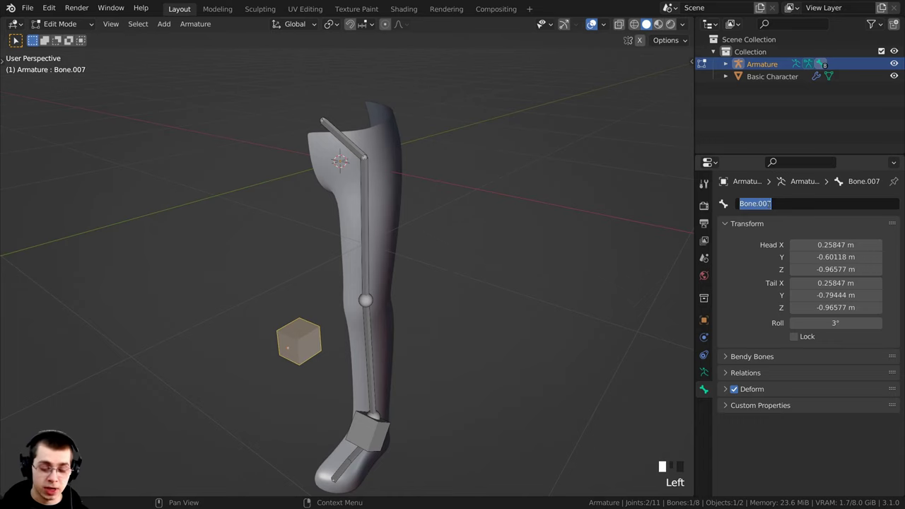
{"action": "type", "text": "Knee"}
{"action": "key", "text": "Return"}
Show the model in wireframe and rename the short foot bone inside the ankle control cube as Foot 1.
{"action": "middle_click_drag", "start_coordinate": [396, 304], "coordinate": [439, 339]}
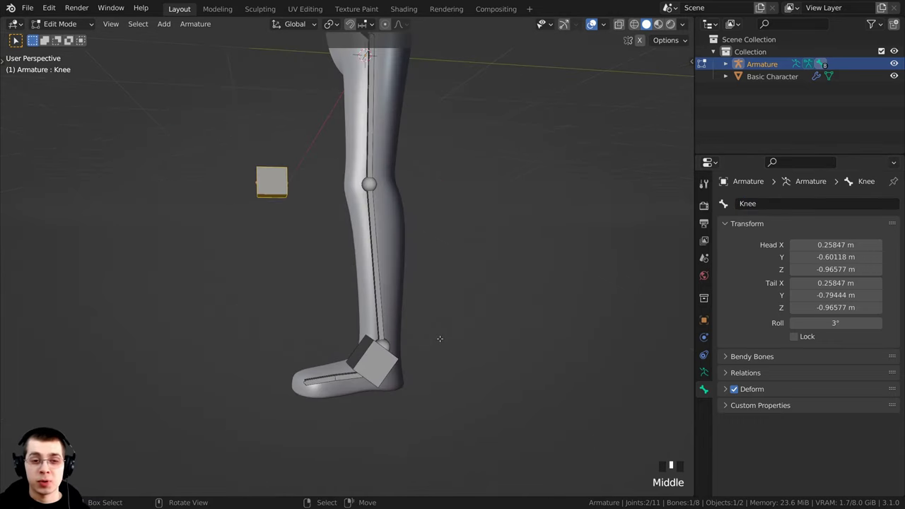
{"action": "key", "text": "z"}
{"action": "left_click", "coordinate": [341, 340]}
{"action": "middle_click_drag", "start_coordinate": [368, 282], "coordinate": [360, 236], "text": "shift"}
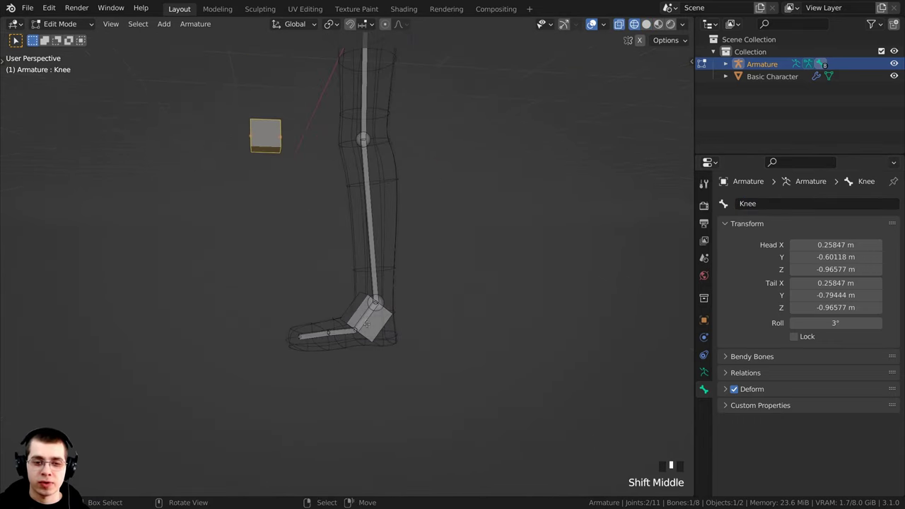
{"action": "scroll", "coordinate": [360, 236], "scroll_direction": "up", "scroll_amount": 2}
{"action": "right_click", "coordinate": [367, 327]}
{"action": "right_click", "coordinate": [368, 327]}
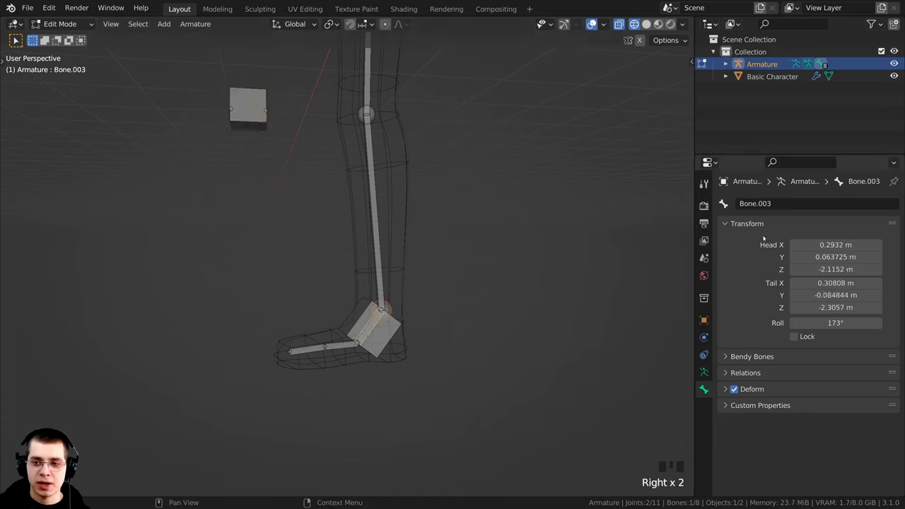
{"action": "left_click", "coordinate": [764, 203]}
{"action": "type", "text": "Foot 1"}
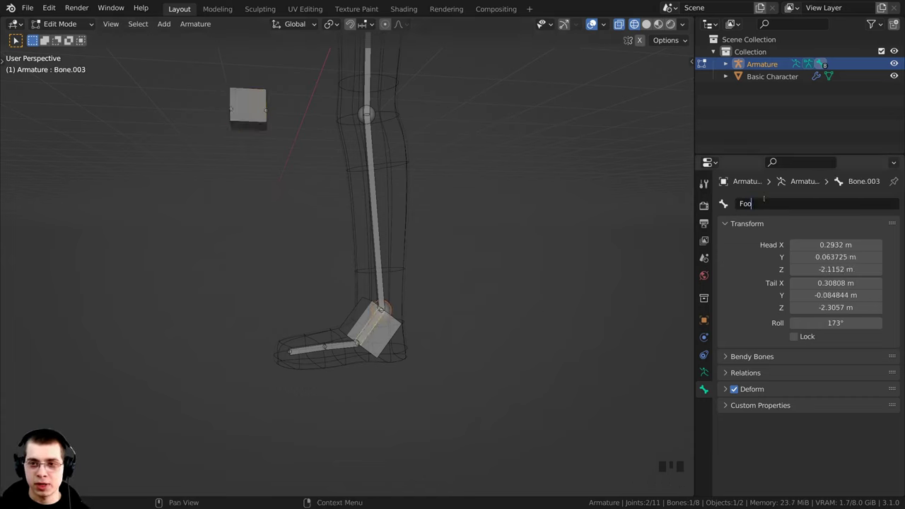
{"action": "key", "text": "Return"}
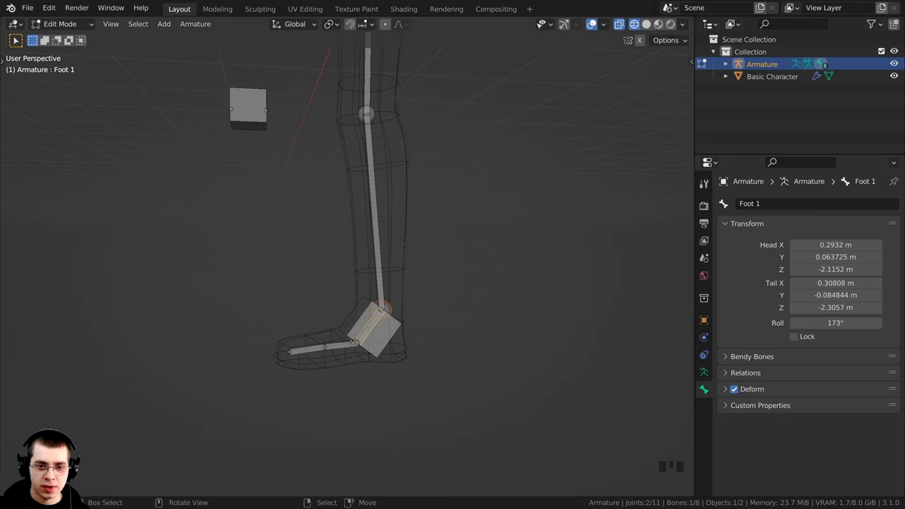
Rename the middle foot bone, between Foot 1 and the toe bone, as Foot 2.
{"action": "right_click", "coordinate": [350, 343]}
{"action": "left_click", "coordinate": [764, 203]}
{"action": "type", "text": "Foot"}
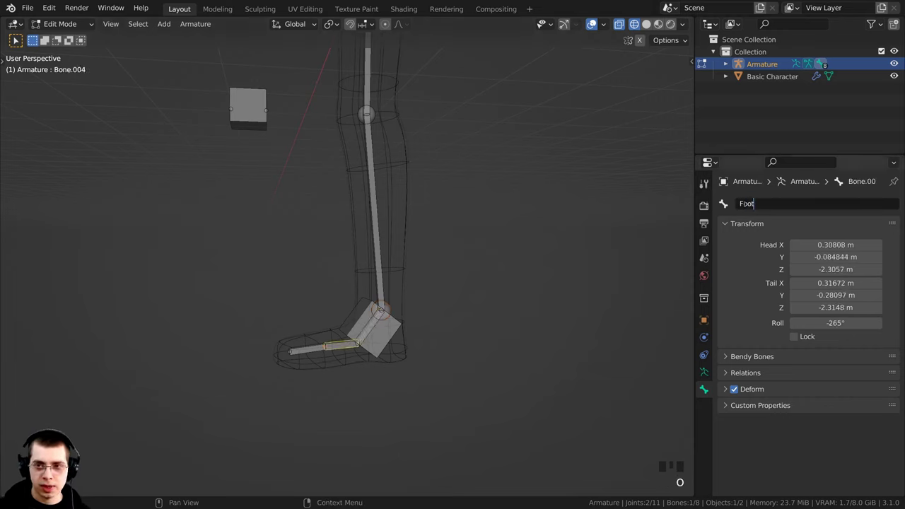
{"action": "type", "text": " 2"}
{"action": "key", "text": "Return"}
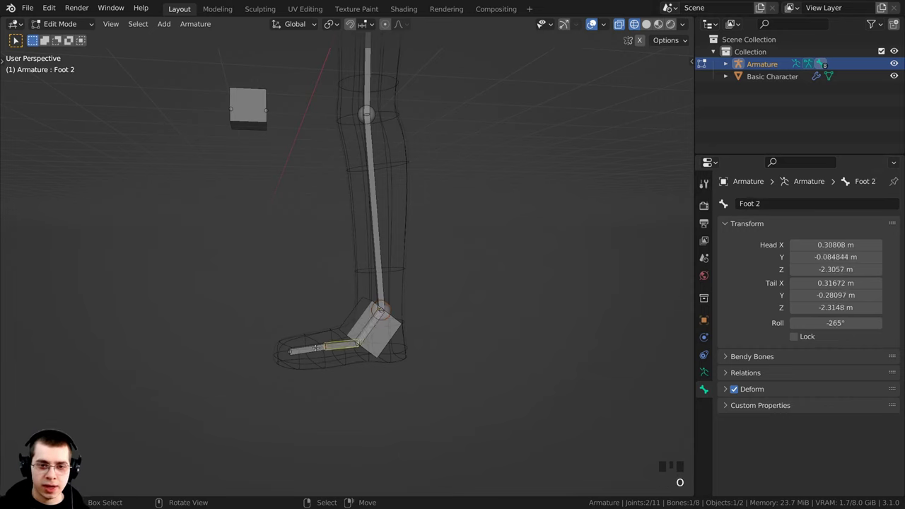
Rename the toe bone at the front end of the foot as Foot 3.
{"action": "right_click", "coordinate": [316, 348]}
{"action": "left_click", "coordinate": [787, 203]}
{"action": "type", "text": "Foot"}
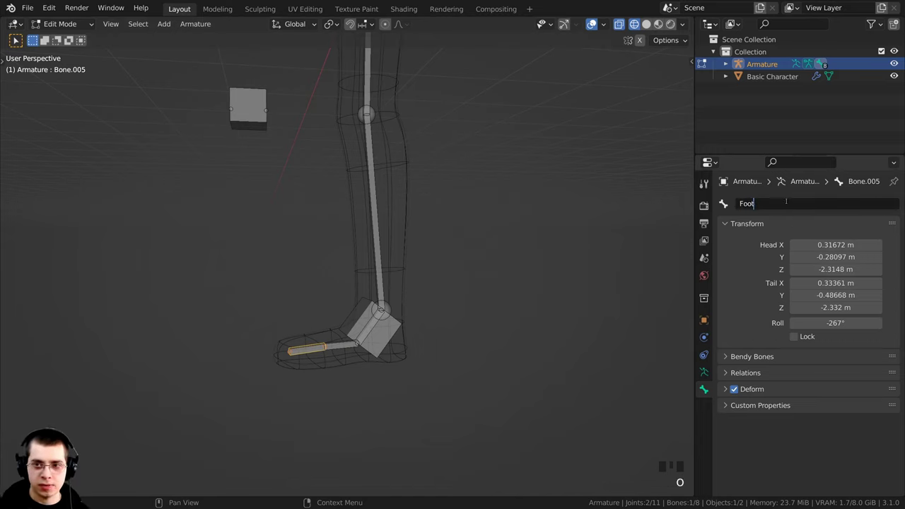
{"action": "type", "text": " 3"}
{"action": "key", "text": "Return"}
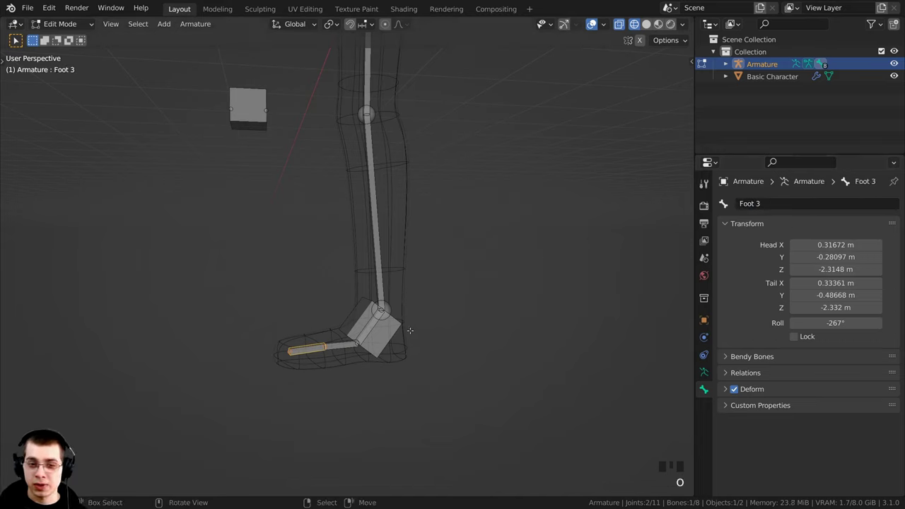
Rename the cube-shaped control bone around the ankle as Ankle.
{"action": "right_click", "coordinate": [370, 329]}
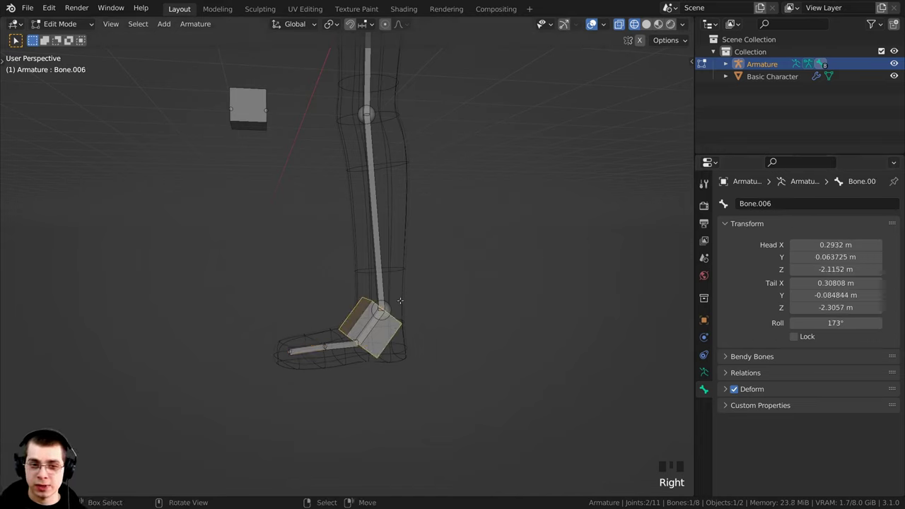
{"action": "left_click", "coordinate": [778, 203]}
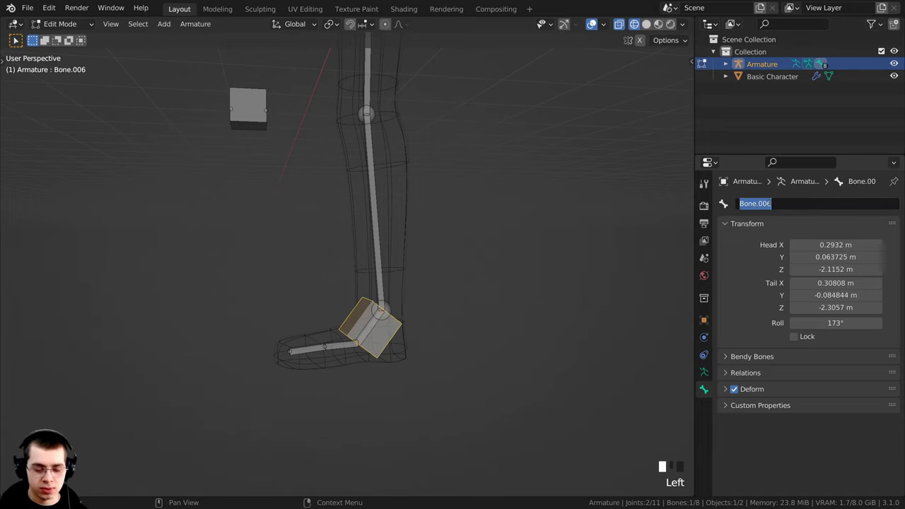
{"action": "type", "text": "Ankle"}
{"action": "key", "text": "Return"}
{"action": "middle_click_drag", "start_coordinate": [271, 109], "coordinate": [447, 178], "text": "shift"}
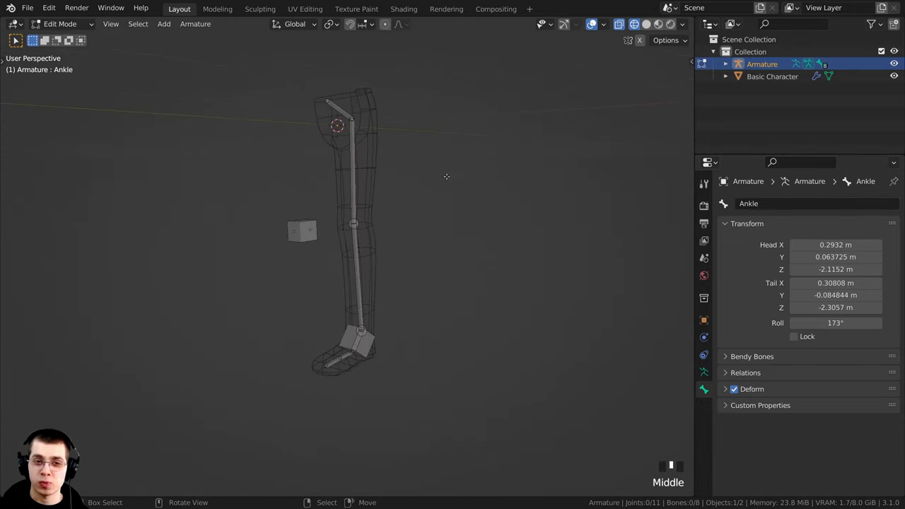
{"action": "key", "text": "a"}
{"action": "middle_click_drag", "start_coordinate": [313, 170], "coordinate": [281, 147]}
{"action": "mouse_move", "coordinate": [441, 287]}
{"action": "middle_mouse_down"}
{"action": "mouse_move", "coordinate": [427, 261]}
{"action": "mouse_move", "coordinate": [426, 277]}
{"action": "middle_mouse_up"}
{"action": "key", "text": "alt+a"}
Switch the armature to Pose Mode with the Foot 1 bone inside the ankle cube selected.
{"action": "middle_click_drag", "start_coordinate": [399, 321], "coordinate": [370, 265], "text": "shift"}
{"action": "scroll", "coordinate": [400, 285], "scroll_direction": "up", "scroll_amount": 3}
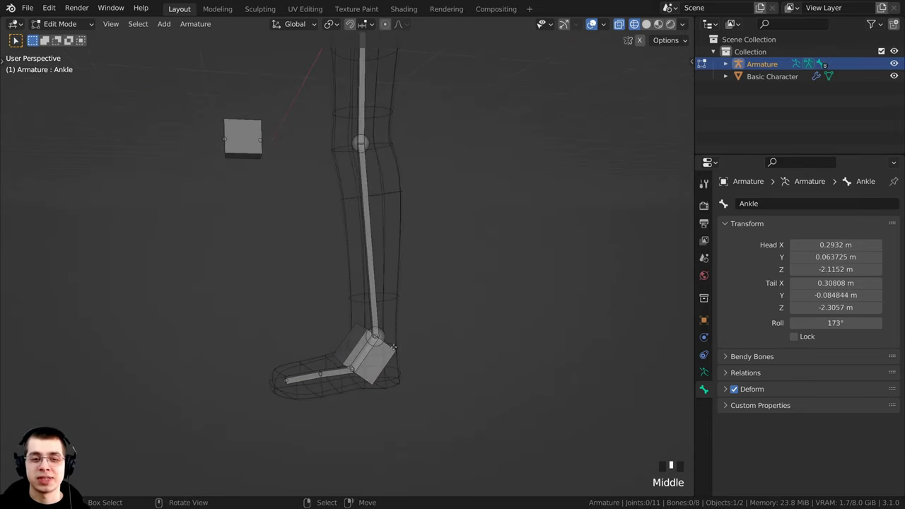
{"action": "scroll", "coordinate": [382, 329], "scroll_direction": "up", "scroll_amount": 2}
{"action": "right_click", "coordinate": [365, 315]}
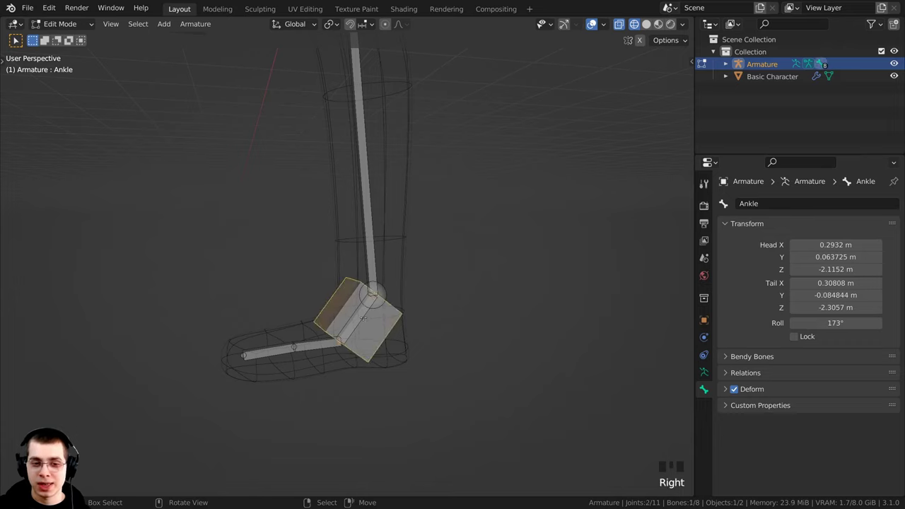
{"action": "right_click", "coordinate": [360, 320]}
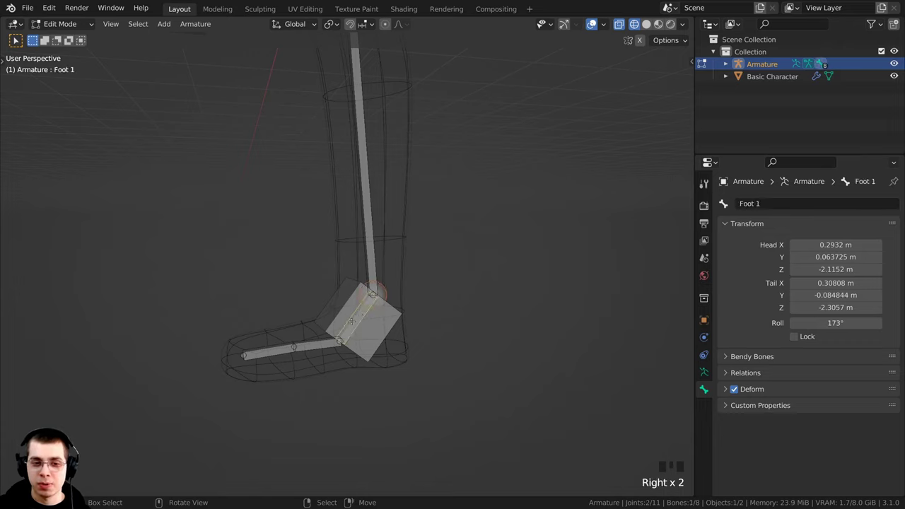
{"action": "left_click", "coordinate": [53, 28]}
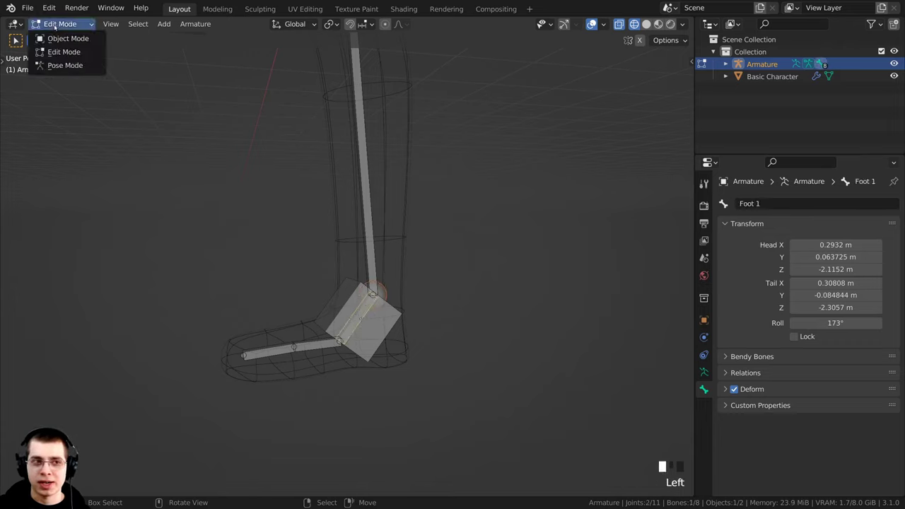
{"action": "left_click", "coordinate": [55, 66]}
{"action": "scroll", "coordinate": [329, 298], "scroll_direction": "down", "scroll_amount": 3}
{"action": "scroll", "coordinate": [329, 299], "scroll_direction": "up", "scroll_amount": 3}
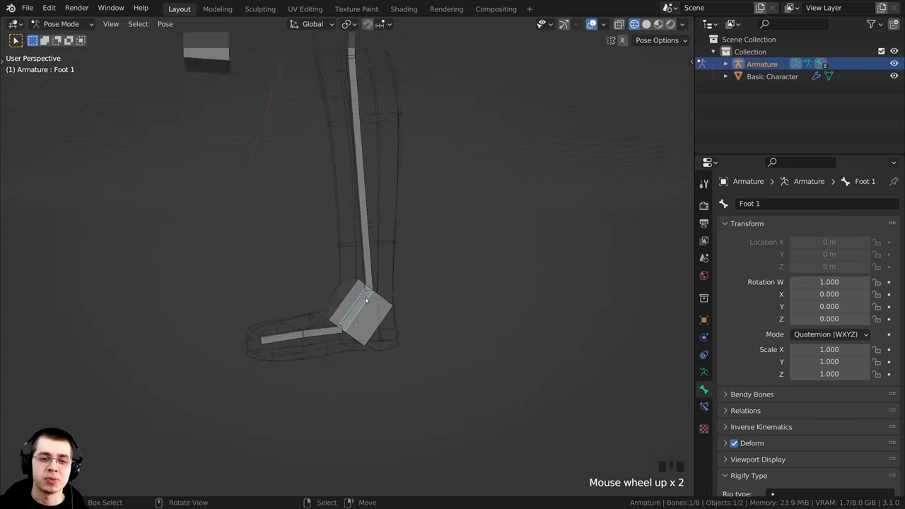
{"action": "right_click", "coordinate": [369, 306]}
{"action": "right_click", "coordinate": [372, 308]}
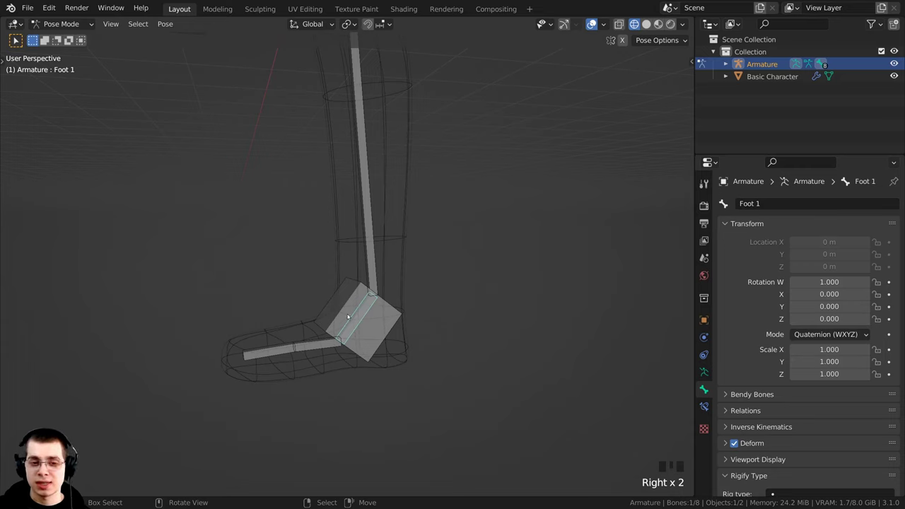
Add an Inverse Kinematics bone constraint to the Foot 1 bone.
{"action": "left_click", "coordinate": [704, 407]}
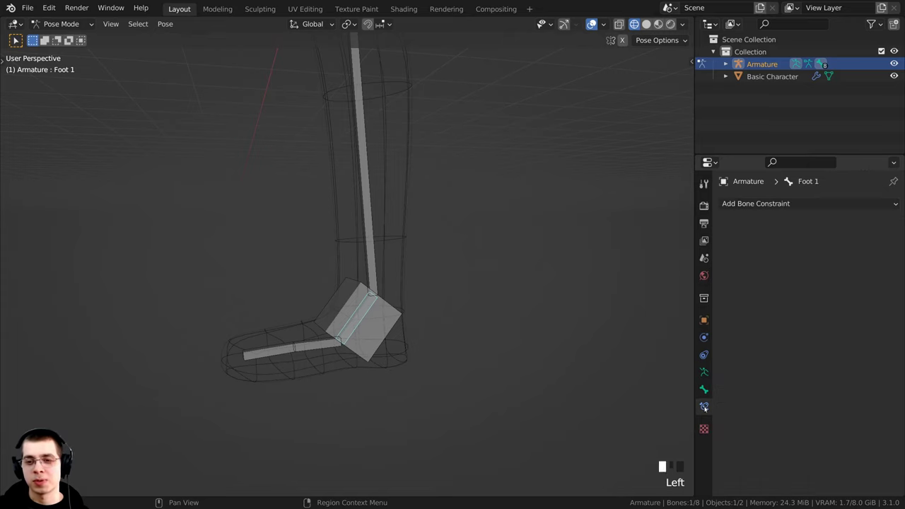
{"action": "left_click", "coordinate": [749, 205]}
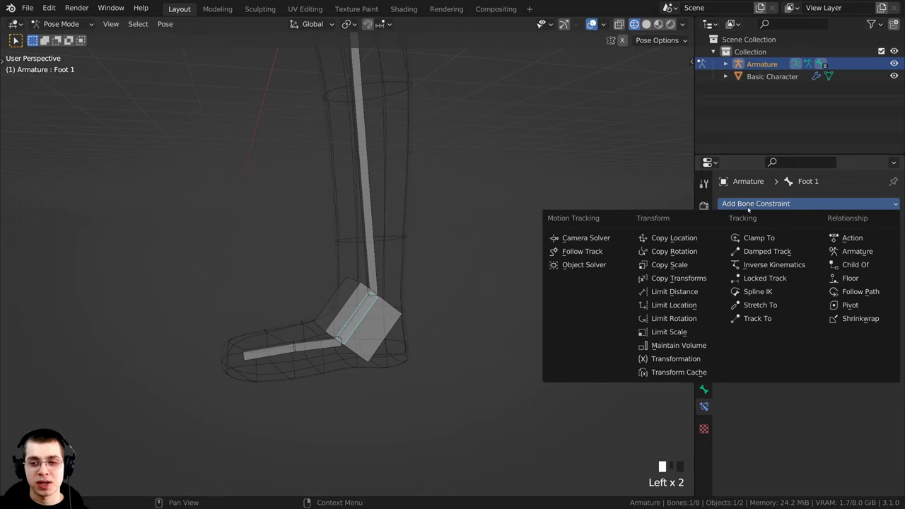
{"action": "left_click", "coordinate": [788, 266]}
{"action": "middle_click_drag", "start_coordinate": [481, 326], "coordinate": [483, 344], "text": "shift"}
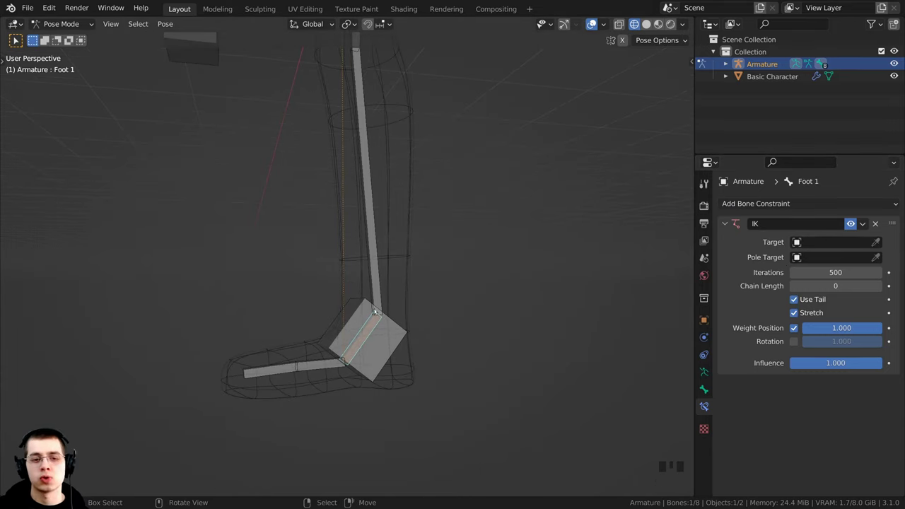
Set the IK constraint's target to the Armature and its target bone to Ankle.
{"action": "left_click", "coordinate": [835, 242]}
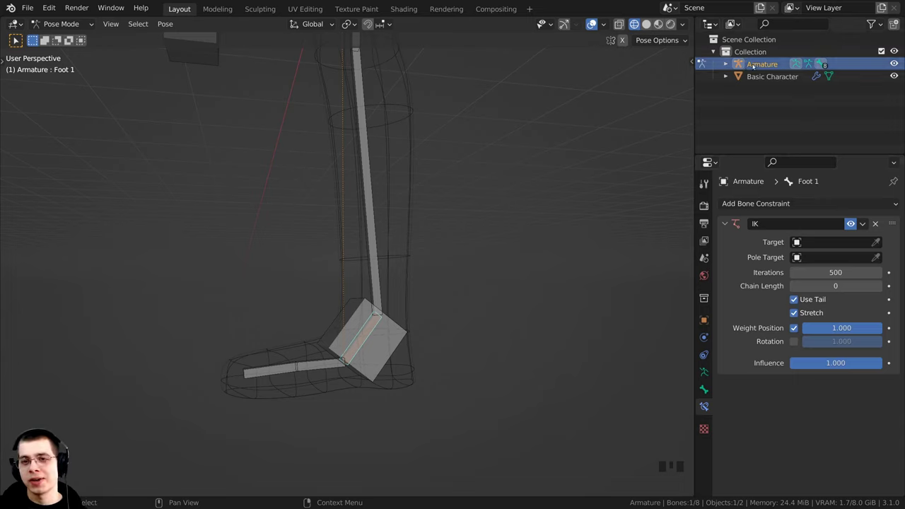
{"action": "left_click_drag", "start_coordinate": [761, 66], "coordinate": [817, 244]}
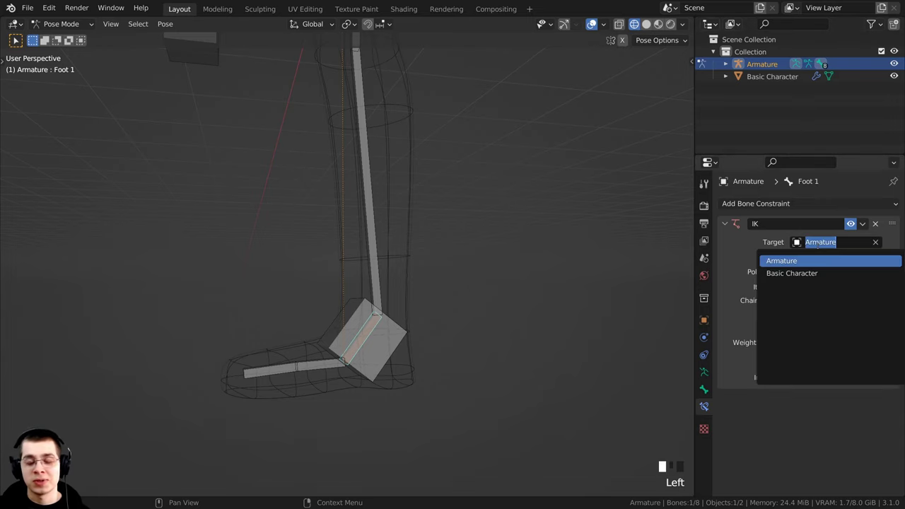
{"action": "left_click", "coordinate": [814, 260]}
{"action": "left_click", "coordinate": [813, 256]}
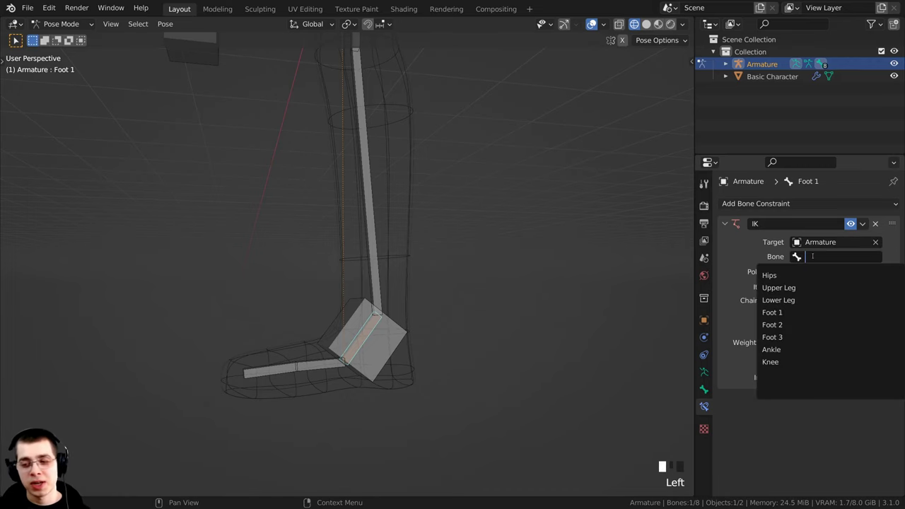
{"action": "left_click", "coordinate": [784, 257]}
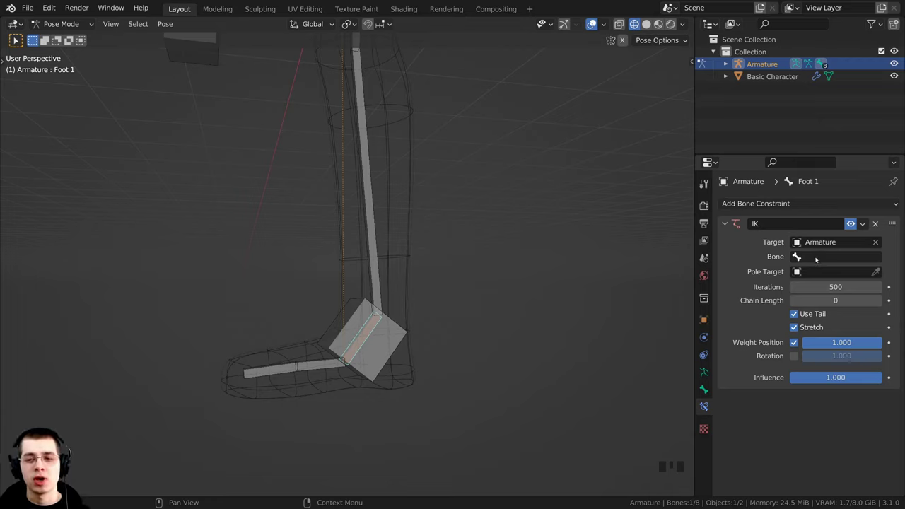
{"action": "left_click", "coordinate": [811, 259]}
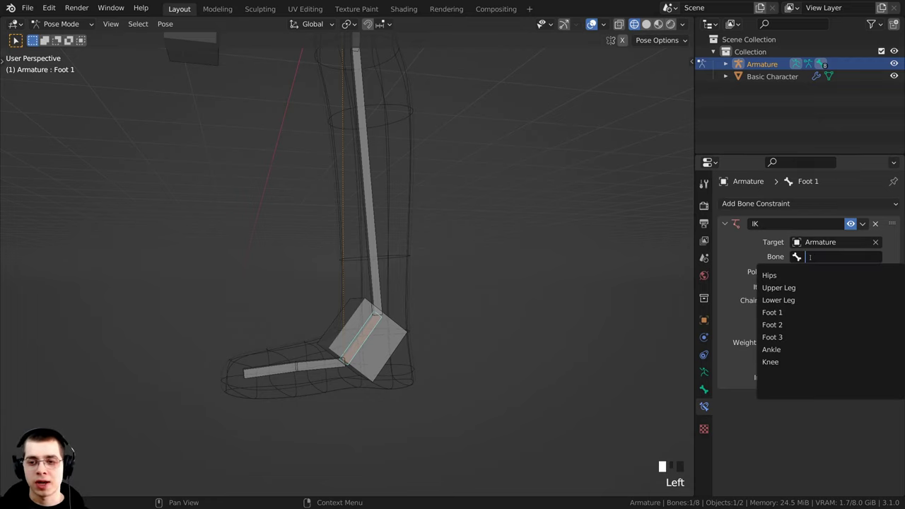
{"action": "left_click", "coordinate": [770, 350]}
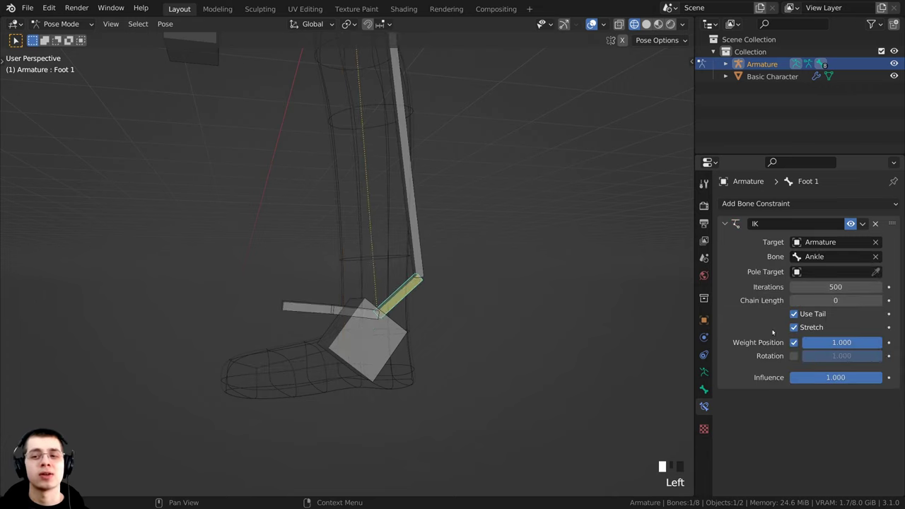
Try moving the Ankle control bone upward to test how the leg and foot bones follow it.
{"action": "right_click", "coordinate": [357, 373]}
{"action": "key", "text": "g"}
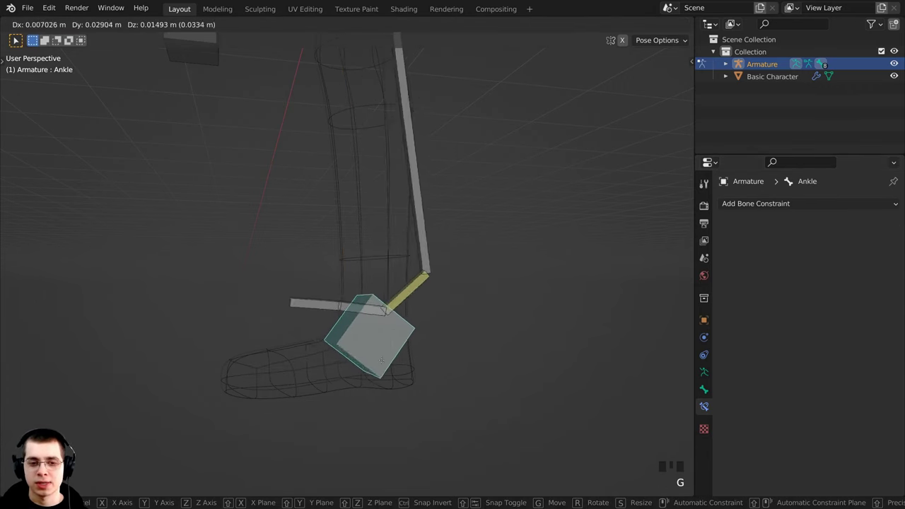
{"action": "right_click", "coordinate": [398, 308]}
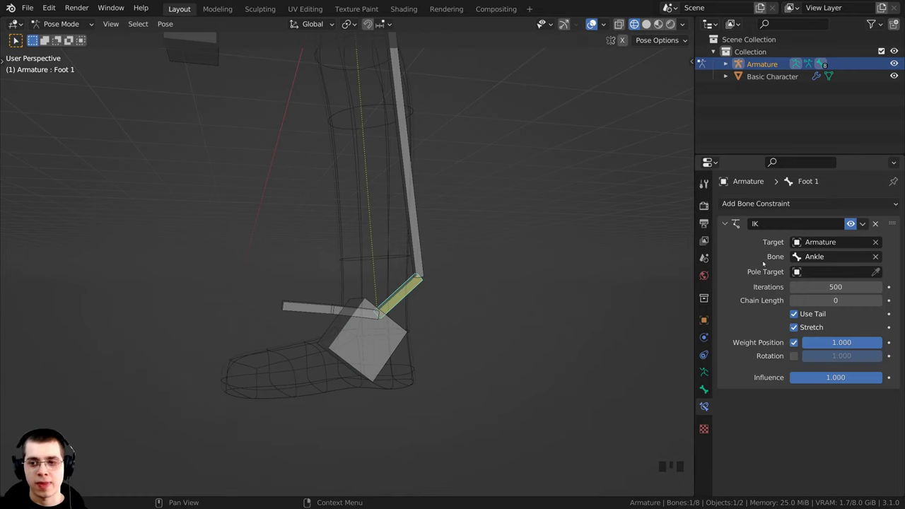
{"action": "scroll", "coordinate": [379, 331], "scroll_direction": "down", "scroll_amount": 3}
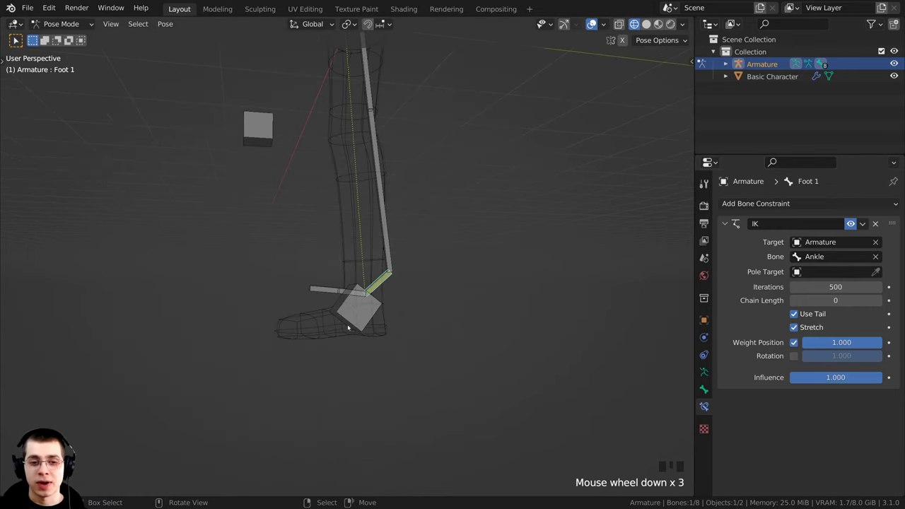
{"action": "right_click", "coordinate": [360, 329]}
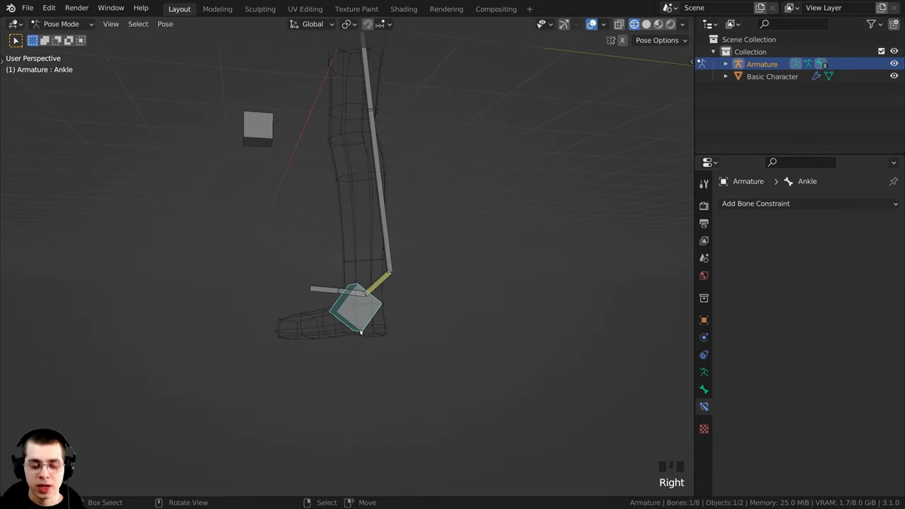
{"action": "scroll", "coordinate": [361, 331], "scroll_direction": "down", "scroll_amount": 1}
{"action": "key", "text": "g"}
{"action": "right_click", "coordinate": [417, 239]}
{"action": "scroll", "coordinate": [417, 240], "scroll_direction": "up", "scroll_amount": 1}
{"action": "middle_click_drag", "start_coordinate": [417, 240], "coordinate": [410, 334], "text": "shift"}
{"action": "key", "text": "g"}
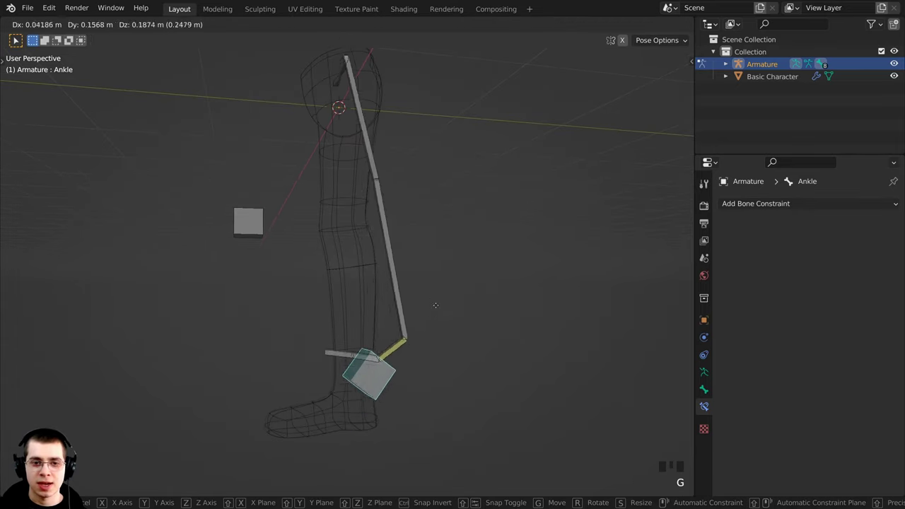
{"action": "right_click", "coordinate": [397, 233]}
{"action": "middle_click_drag", "start_coordinate": [396, 232], "coordinate": [498, 267]}
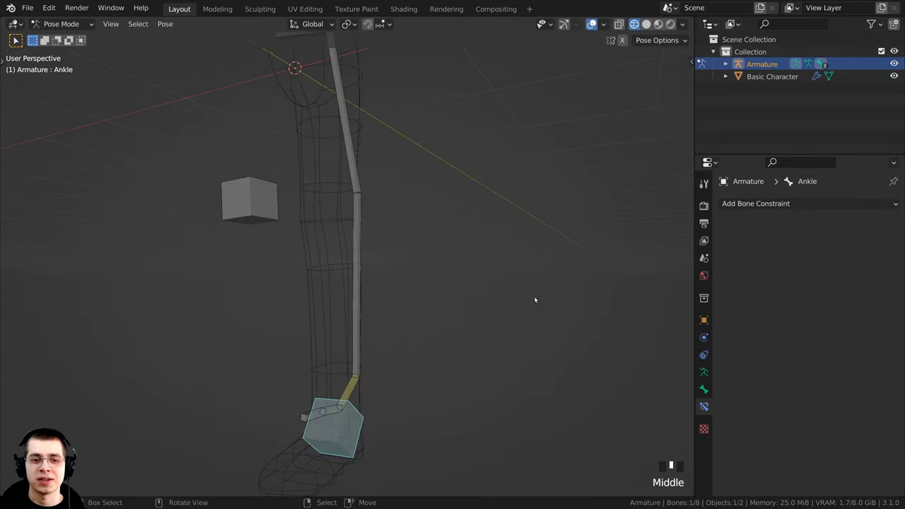
{"action": "scroll", "coordinate": [380, 360], "scroll_direction": "up", "scroll_amount": 4}
{"action": "middle_click_drag", "start_coordinate": [386, 324], "coordinate": [397, 329]}
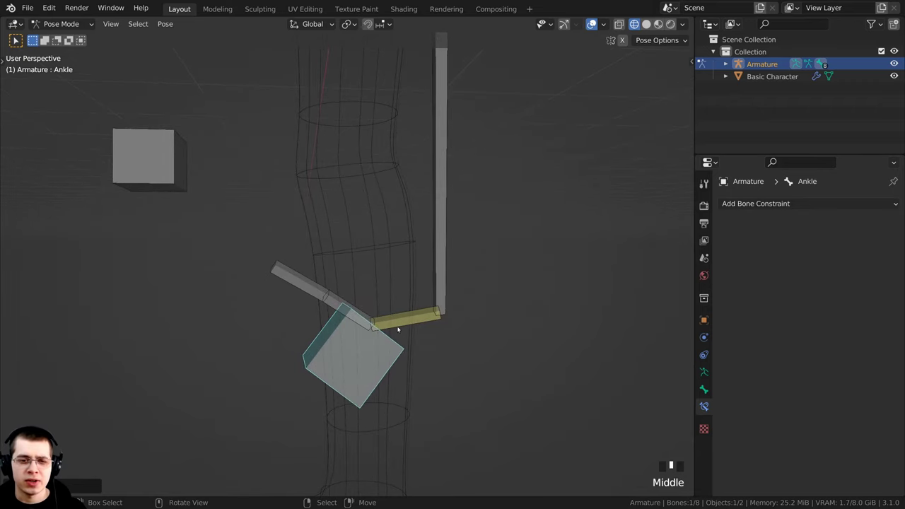
Turn off Use Tail in the Foot 1 bone's IK constraint.
{"action": "right_click", "coordinate": [393, 323]}
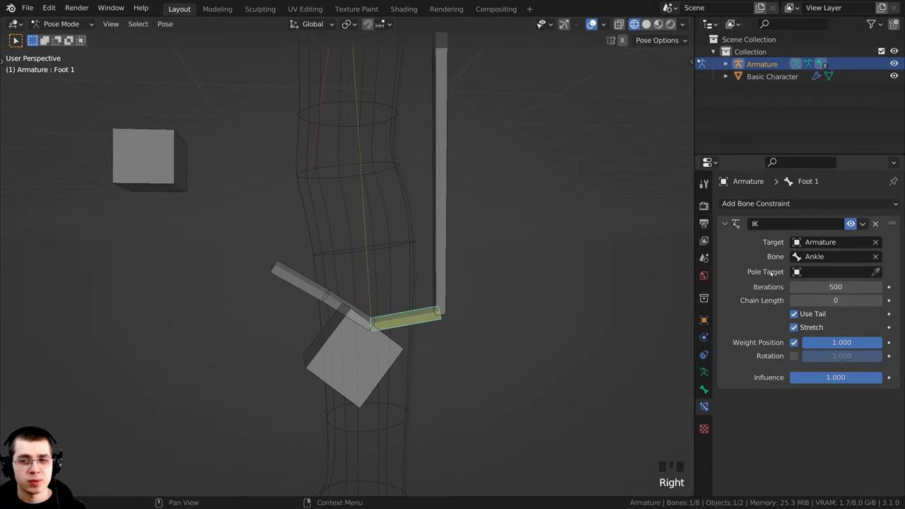
{"action": "middle_click_drag", "start_coordinate": [364, 344], "coordinate": [371, 330]}
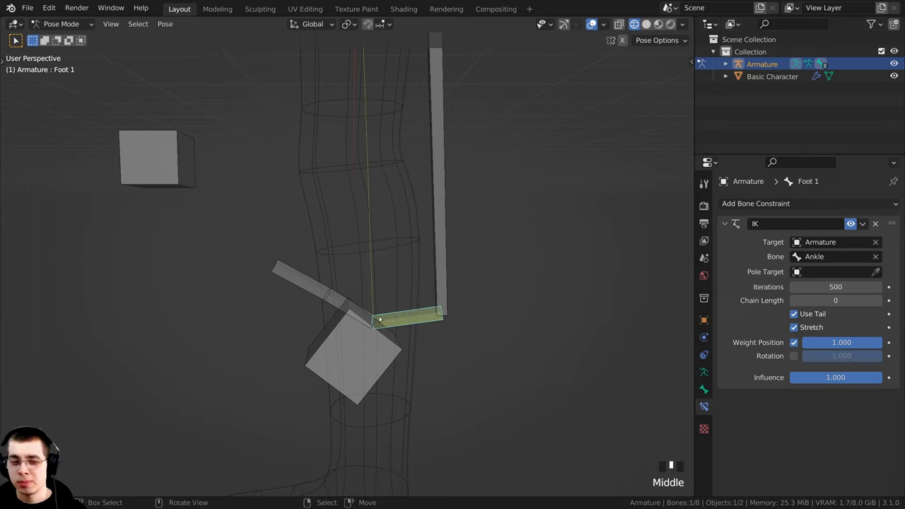
{"action": "right_click", "coordinate": [326, 340]}
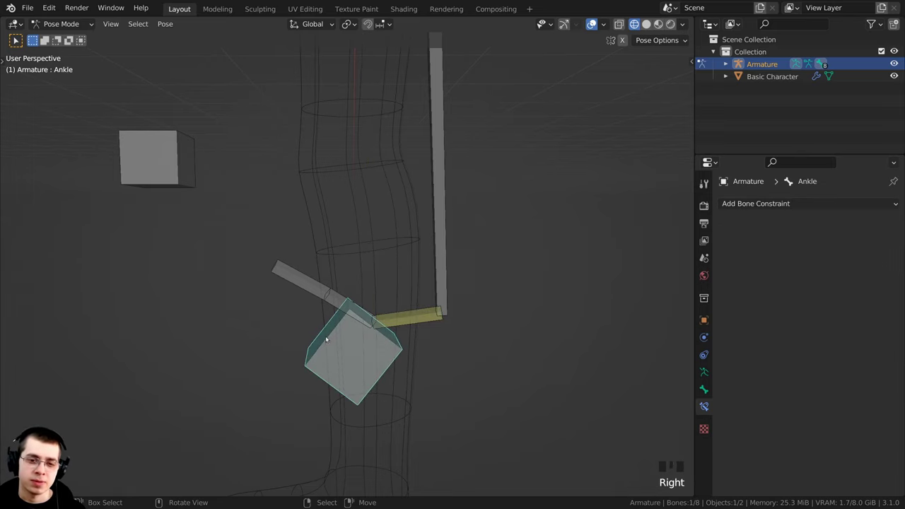
{"action": "right_click", "coordinate": [400, 324]}
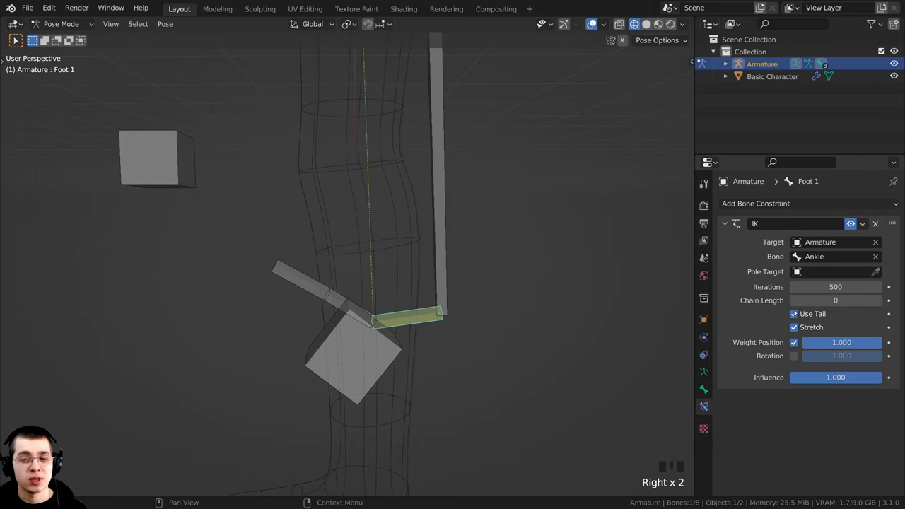
{"action": "scroll", "coordinate": [468, 301], "scroll_direction": "up", "scroll_amount": 2}
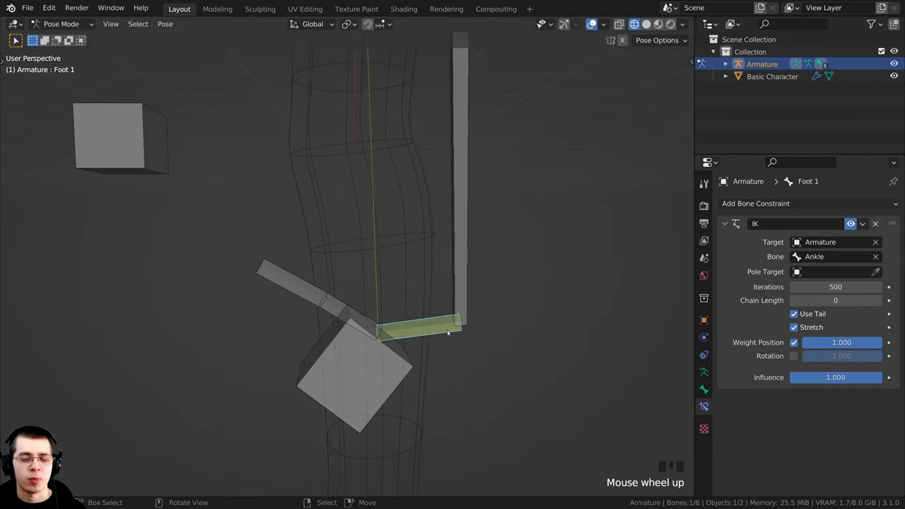
{"action": "scroll", "coordinate": [372, 385], "scroll_direction": "down", "scroll_amount": 1}
{"action": "scroll", "coordinate": [371, 384], "scroll_direction": "down", "scroll_amount": 2}
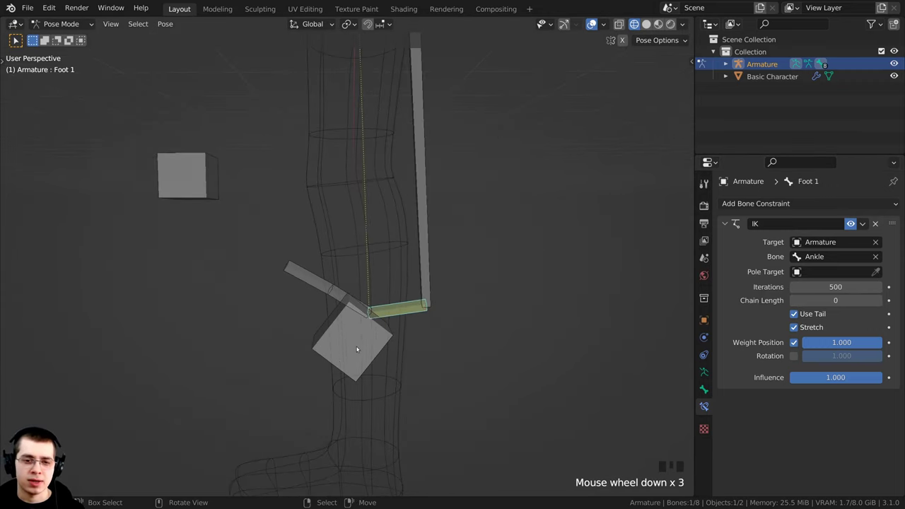
{"action": "left_click", "coordinate": [794, 314]}
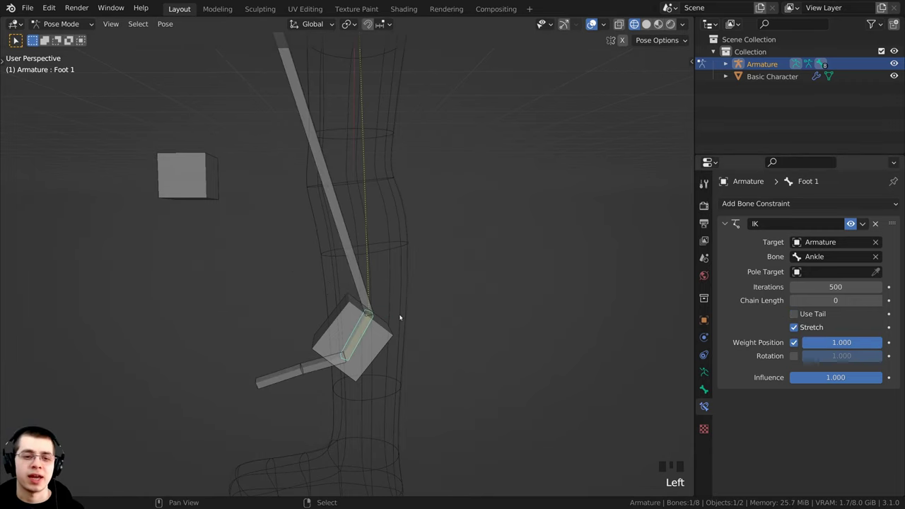
Move the Ankle control bone up and behind the leg to test the corrected IK chain.
{"action": "mouse_move", "coordinate": [400, 317]}
{"action": "middle_mouse_down", "text": "shift"}
{"action": "mouse_move", "coordinate": [411, 280]}
{"action": "mouse_move", "coordinate": [404, 311]}
{"action": "middle_mouse_up", "text": "shift"}
{"action": "scroll", "coordinate": [412, 251], "scroll_direction": "down", "scroll_amount": 4}
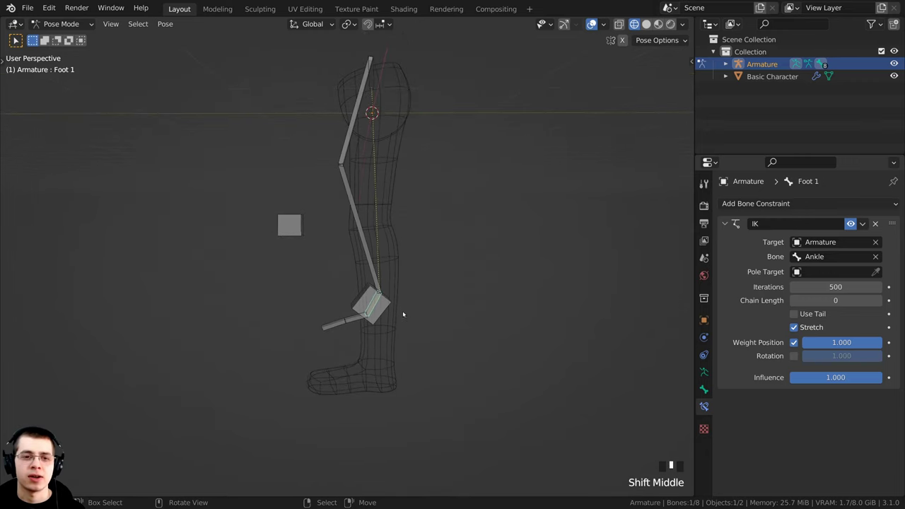
{"action": "right_click", "coordinate": [388, 308]}
{"action": "key", "text": "g"}
{"action": "left_click", "coordinate": [387, 275]}
{"action": "middle_click_drag", "start_coordinate": [387, 275], "coordinate": [446, 267]}
{"action": "key", "text": "g"}
{"action": "left_click", "coordinate": [531, 255]}
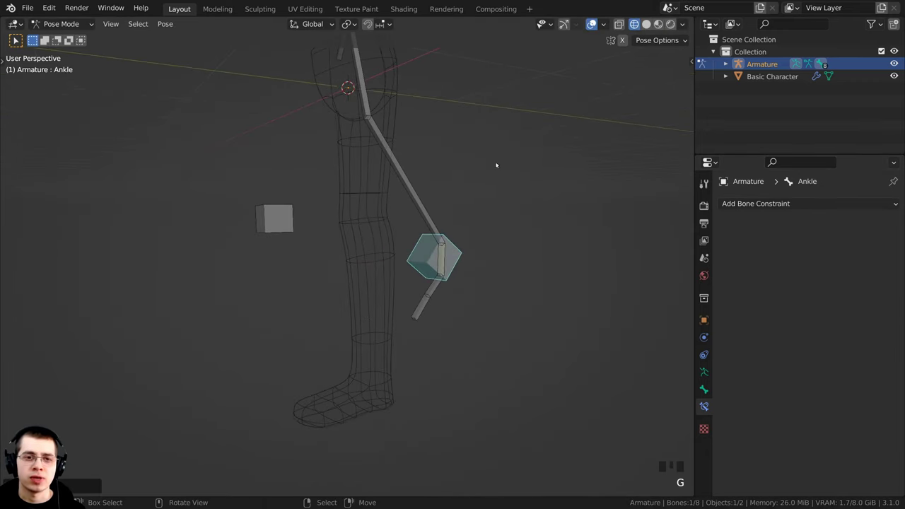
{"action": "scroll", "coordinate": [473, 181], "scroll_direction": "down", "scroll_amount": 1}
{"action": "middle_click_drag", "start_coordinate": [450, 183], "coordinate": [449, 200], "text": "shift"}
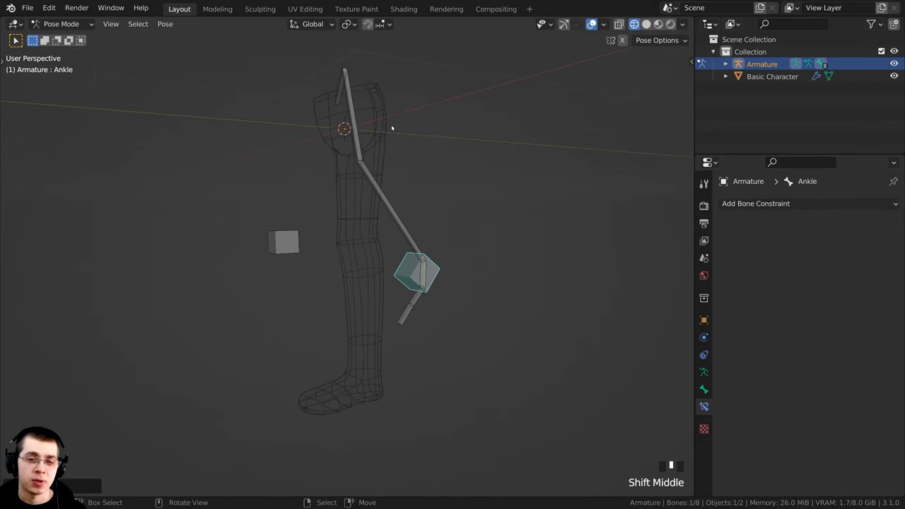
Reset the pose by clearing rotation, location and scale on all bones of the armature.
{"action": "key", "text": "a"}
{"action": "key", "text": "a"}
{"action": "key", "text": "a"}
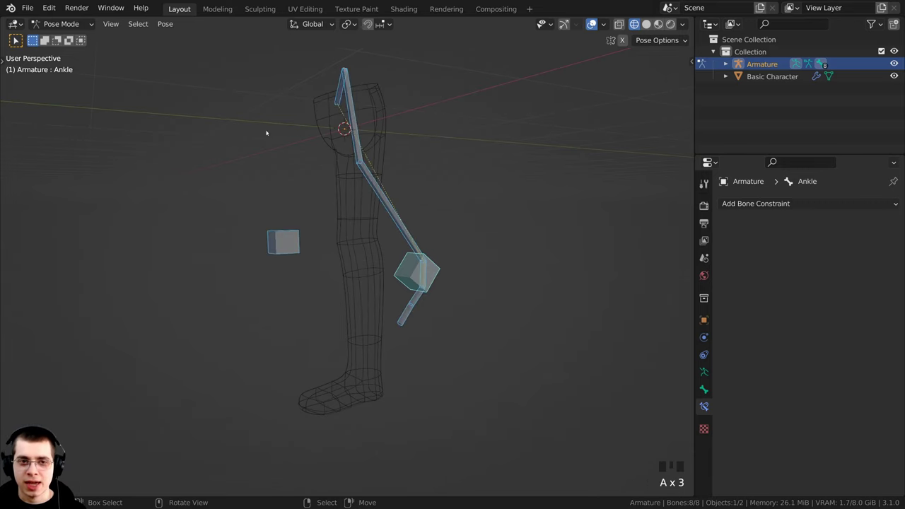
{"action": "middle_click_drag", "start_coordinate": [387, 230], "coordinate": [508, 253], "text": "shift"}
{"action": "key", "text": "alt+r"}
{"action": "key", "text": "alt+r"}
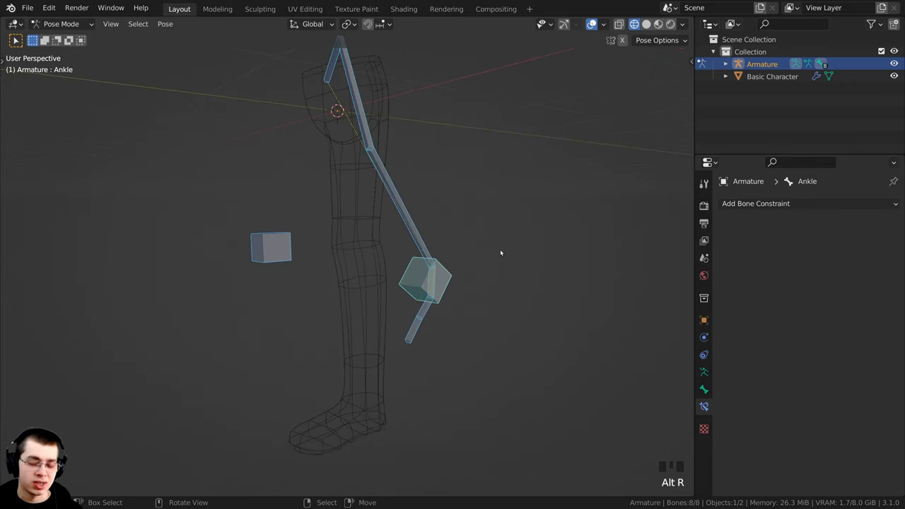
{"action": "key", "text": "alt+g"}
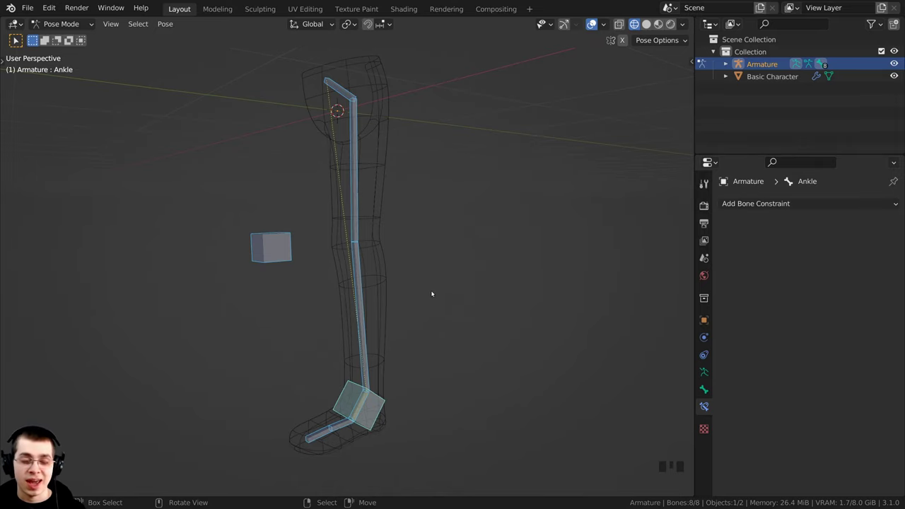
{"action": "key", "text": "alt+s"}
{"action": "middle_click_drag", "start_coordinate": [399, 314], "coordinate": [370, 350], "text": "shift"}
{"action": "key", "text": "alt+s"}
Try raising the Ankle control bone again from the rest pose, then cancel the move.
{"action": "scroll", "coordinate": [415, 358], "scroll_direction": "down", "scroll_amount": 1}
{"action": "middle_click_drag", "start_coordinate": [370, 350], "coordinate": [316, 195], "text": "shift"}
{"action": "scroll", "coordinate": [340, 297], "scroll_direction": "up", "scroll_amount": 4}
{"action": "middle_click_drag", "start_coordinate": [354, 332], "coordinate": [375, 352]}
{"action": "scroll", "coordinate": [375, 351], "scroll_direction": "down", "scroll_amount": 1}
{"action": "middle_click_drag", "start_coordinate": [375, 352], "coordinate": [347, 383], "text": "shift"}
{"action": "scroll", "coordinate": [370, 348], "scroll_direction": "down", "scroll_amount": 3}
{"action": "right_click", "coordinate": [358, 343]}
{"action": "right_click", "coordinate": [336, 354]}
{"action": "scroll", "coordinate": [349, 359], "scroll_direction": "down", "scroll_amount": 3}
{"action": "key", "text": "g"}
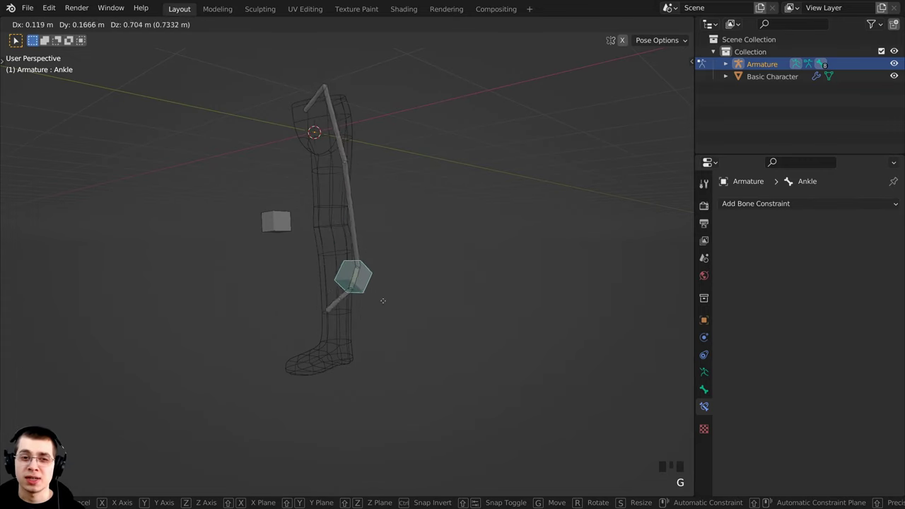
{"action": "right_click", "coordinate": [340, 261]}
Inspect the leg's bone chain from several angles and select the Upper Leg bone.
{"action": "middle_click_drag", "start_coordinate": [302, 214], "coordinate": [308, 127]}
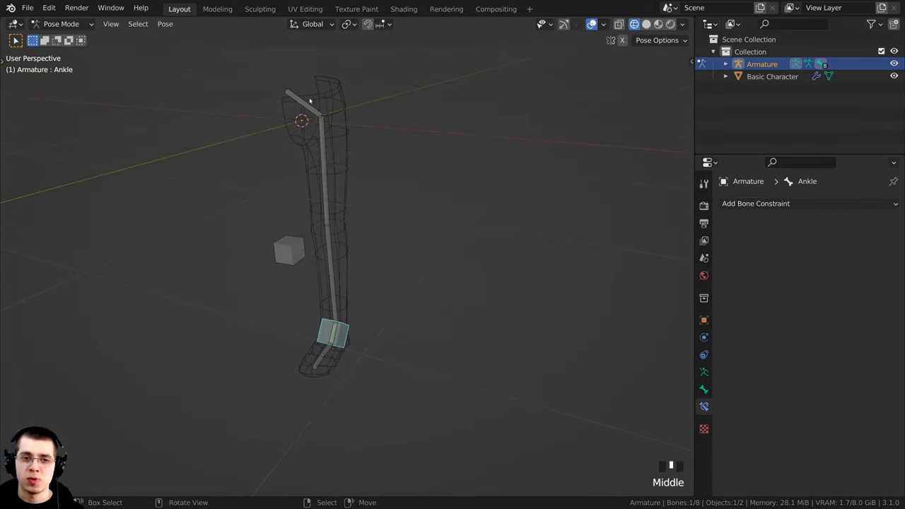
{"action": "scroll", "coordinate": [309, 101], "scroll_direction": "down", "scroll_amount": 1}
{"action": "middle_click_drag", "start_coordinate": [374, 342], "coordinate": [382, 363], "text": "shift"}
{"action": "scroll", "coordinate": [382, 362], "scroll_direction": "down", "scroll_amount": 1}
{"action": "scroll", "coordinate": [379, 248], "scroll_direction": "up", "scroll_amount": 1}
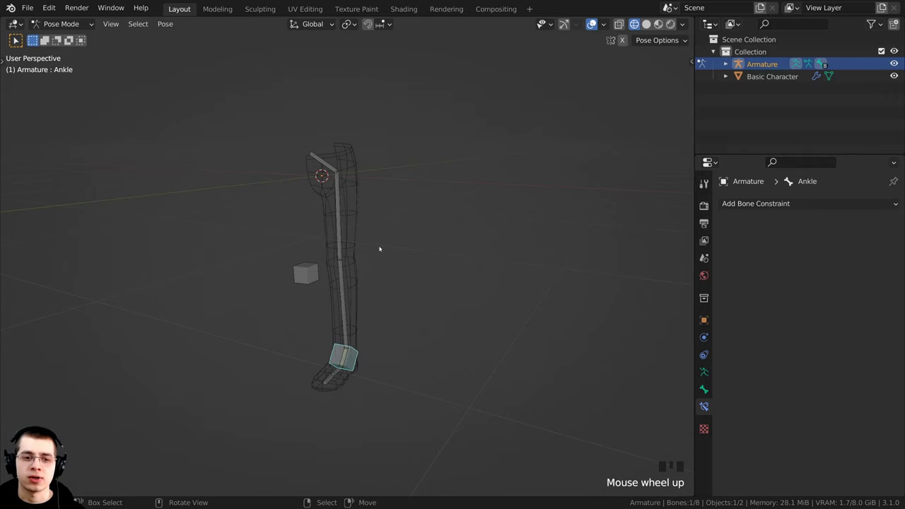
{"action": "scroll", "coordinate": [336, 151], "scroll_direction": "up", "scroll_amount": 2}
{"action": "right_click", "coordinate": [331, 134]}
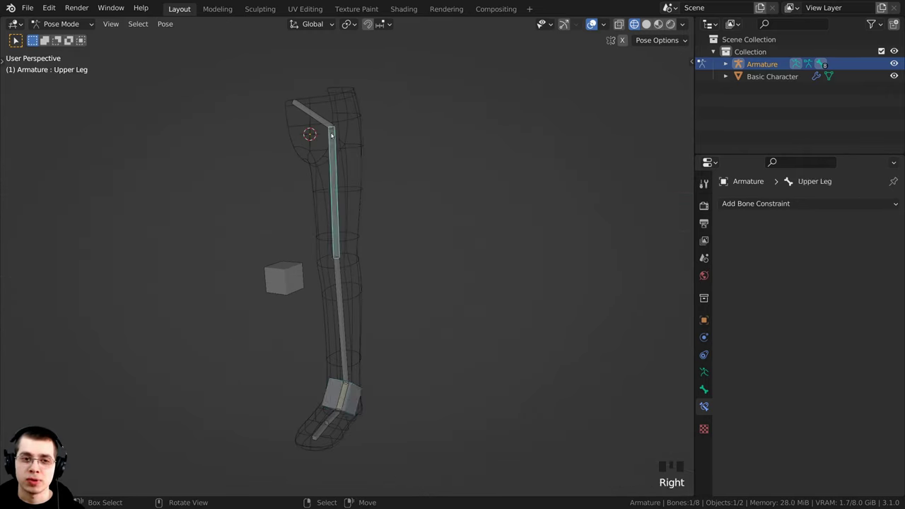
Set the chain length of the Foot 1 bone's IK constraint to 1.
{"action": "scroll", "coordinate": [340, 404], "scroll_direction": "up", "scroll_amount": 5}
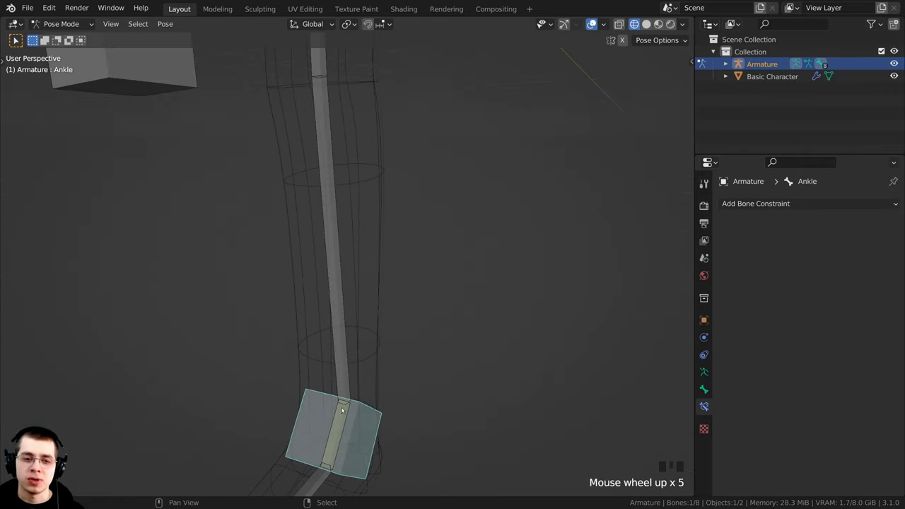
{"action": "middle_click_drag", "start_coordinate": [339, 404], "coordinate": [347, 344], "text": "shift"}
{"action": "right_click", "coordinate": [342, 384]}
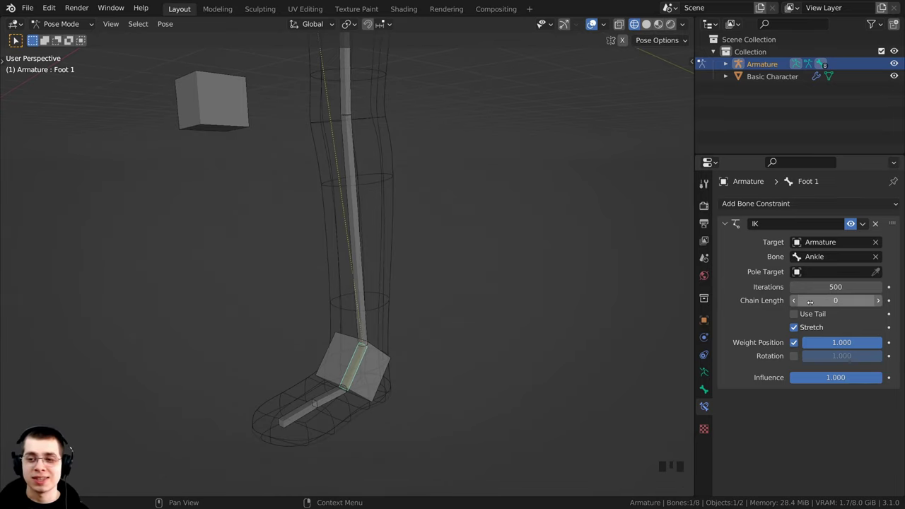
{"action": "scroll", "coordinate": [408, 139], "scroll_direction": "down", "scroll_amount": 3}
{"action": "middle_click_drag", "start_coordinate": [364, 276], "coordinate": [370, 350], "text": "shift"}
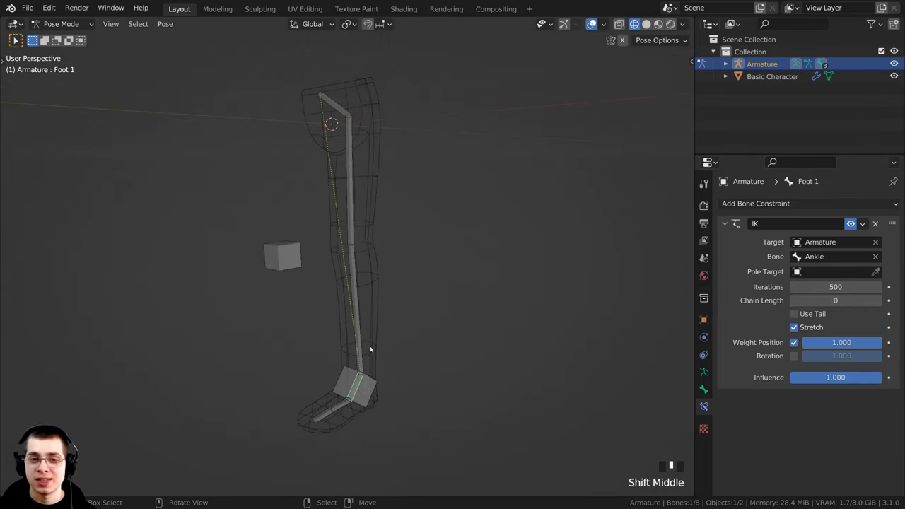
{"action": "middle_click_drag", "start_coordinate": [326, 210], "coordinate": [360, 323]}
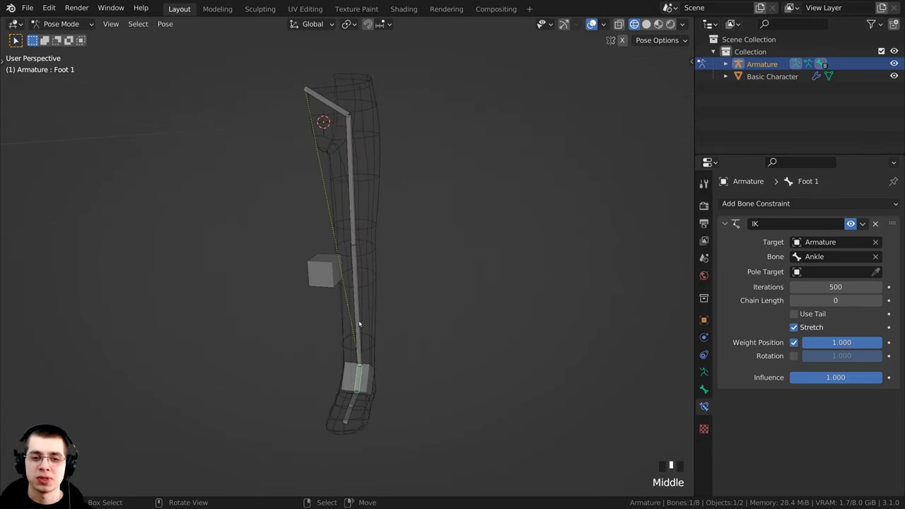
{"action": "scroll", "coordinate": [328, 175], "scroll_direction": "up", "scroll_amount": 2}
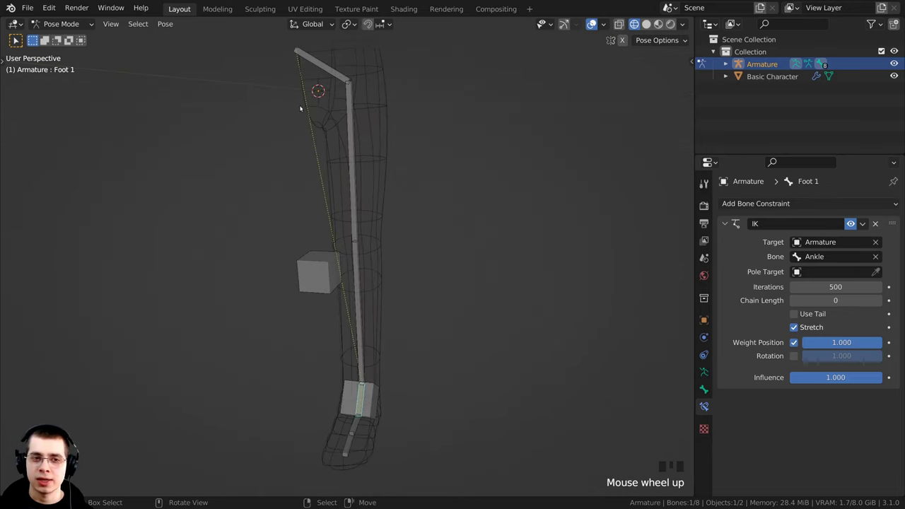
{"action": "scroll", "coordinate": [304, 90], "scroll_direction": "down", "scroll_amount": 2}
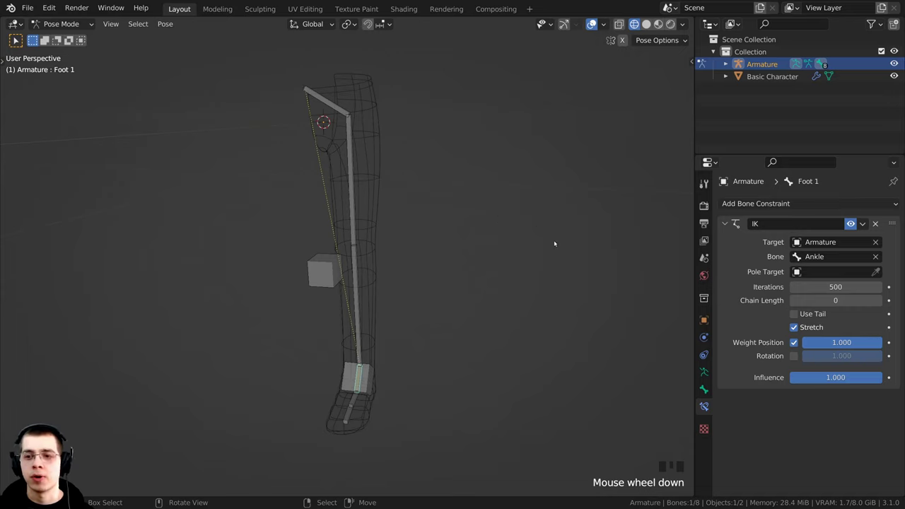
{"action": "left_click", "coordinate": [878, 302]}
Test the one-bone IK chain by moving the Ankle control bone, then cancel the move.
{"action": "middle_click_drag", "start_coordinate": [333, 356], "coordinate": [283, 357]}
{"action": "left_click", "coordinate": [371, 382]}
{"action": "key", "text": "g"}
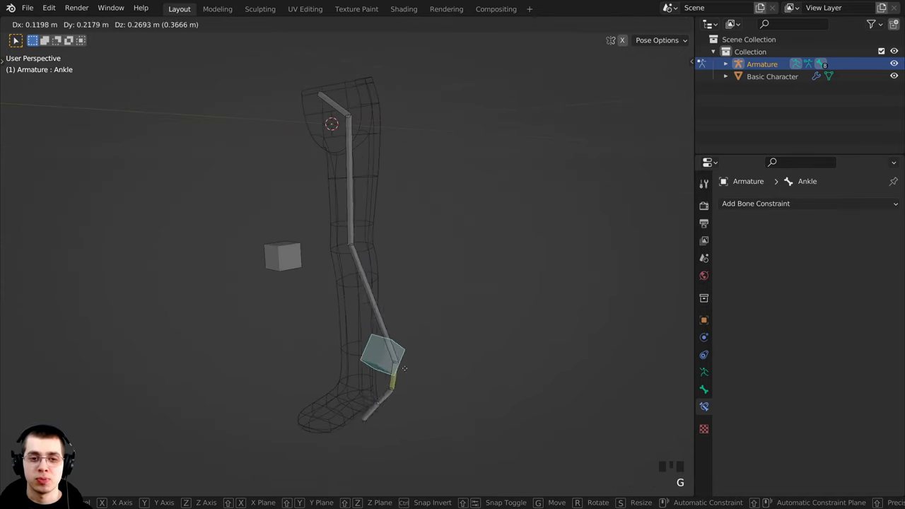
{"action": "left_click", "coordinate": [355, 380]}
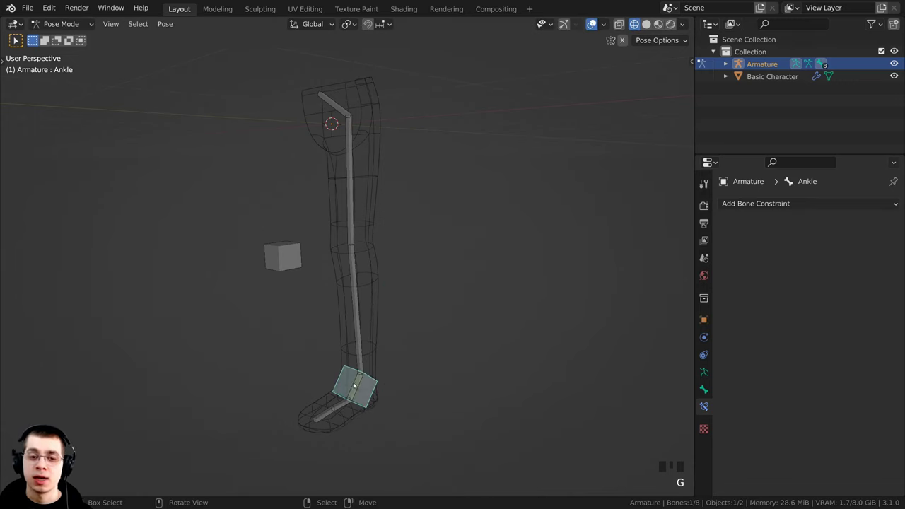
Increase the chain length of the Foot 1 bone's IK constraint to 2.
{"action": "right_click", "coordinate": [355, 386]}
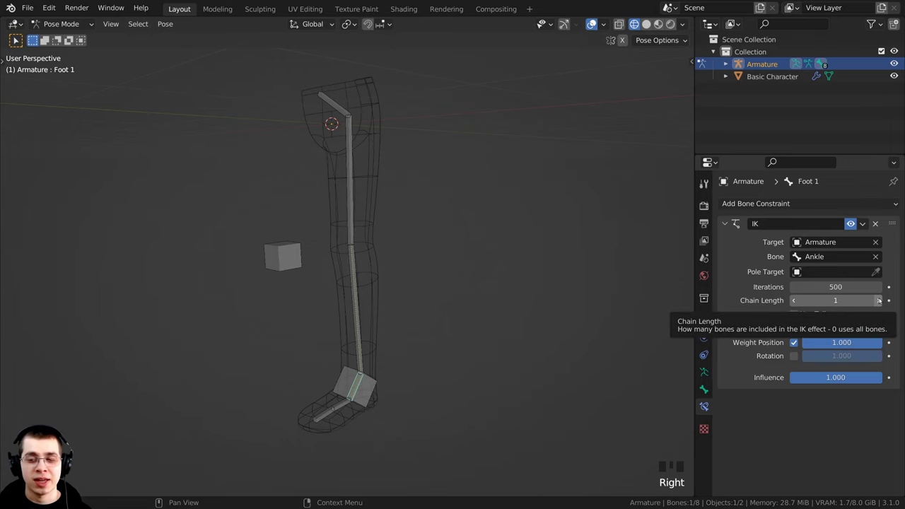
{"action": "left_click", "coordinate": [879, 300]}
Test the two-bone IK chain by moving the Ankle control bone several times from different view angles, cancelling each move.
{"action": "right_click", "coordinate": [336, 386]}
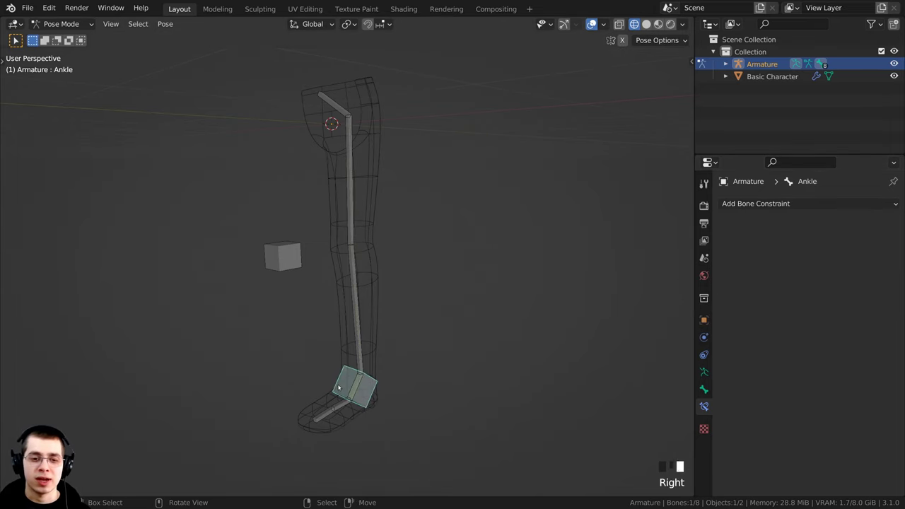
{"action": "middle_click_drag", "start_coordinate": [335, 386], "coordinate": [273, 389]}
{"action": "scroll", "coordinate": [274, 362], "scroll_direction": "down", "scroll_amount": 2}
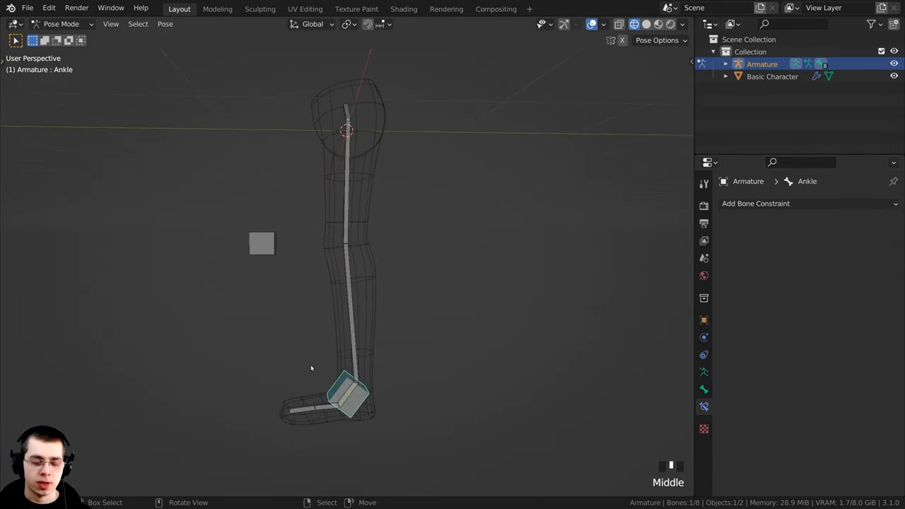
{"action": "key", "text": "g"}
{"action": "right_click", "coordinate": [505, 250]}
{"action": "middle_click_drag", "start_coordinate": [392, 311], "coordinate": [486, 313]}
{"action": "key", "text": "g"}
{"action": "right_click", "coordinate": [489, 246]}
{"action": "middle_click_drag", "start_coordinate": [490, 246], "coordinate": [347, 379]}
{"action": "key", "text": "g"}
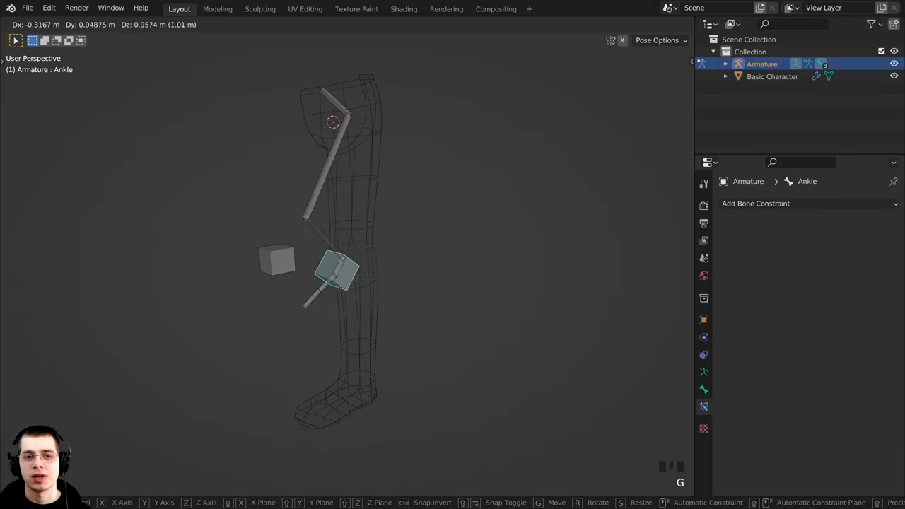
{"action": "right_click", "coordinate": [386, 299]}
{"action": "middle_click_drag", "start_coordinate": [386, 299], "coordinate": [400, 233]}
{"action": "key", "text": "g"}
{"action": "right_click", "coordinate": [400, 233]}
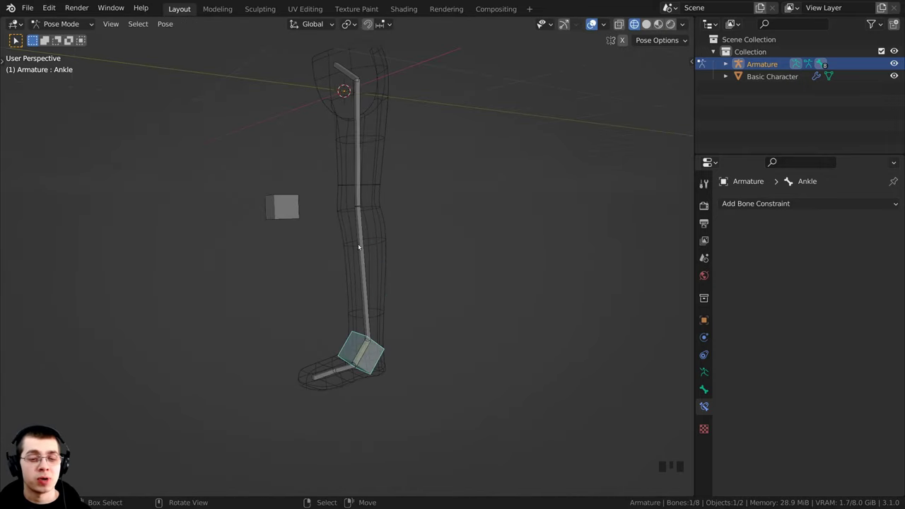
{"action": "key", "text": "g"}
{"action": "right_click", "coordinate": [392, 215]}
Set the pole target of the Foot 1 bone's IK constraint to Armature.
{"action": "middle_click_drag", "start_coordinate": [371, 355], "coordinate": [382, 285]}
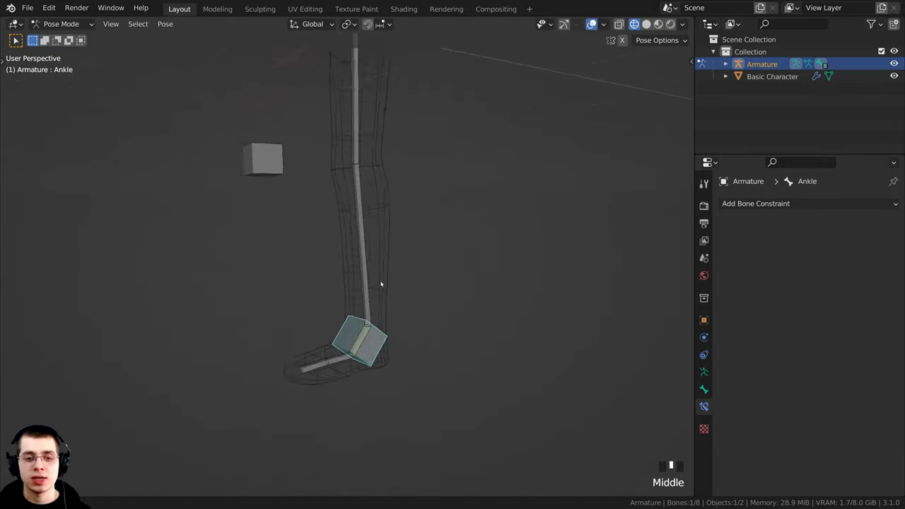
{"action": "scroll", "coordinate": [365, 353], "scroll_direction": "up", "scroll_amount": 2}
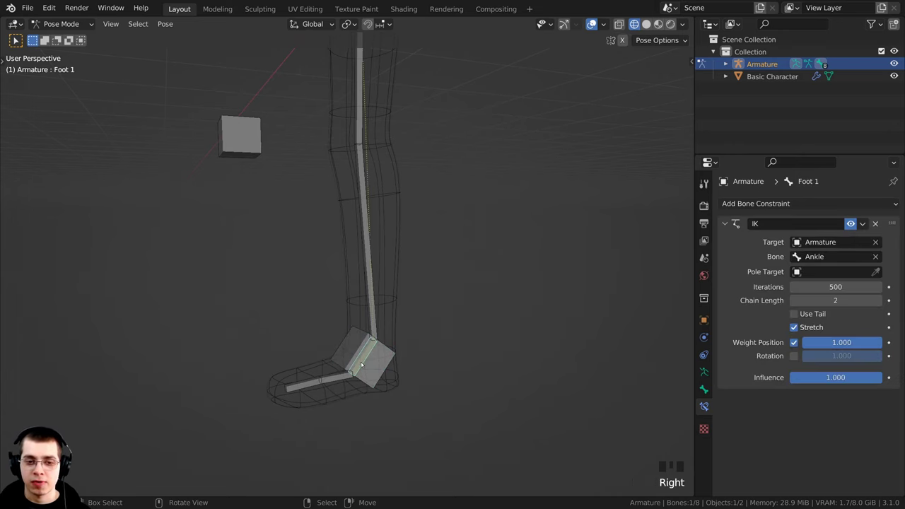
{"action": "scroll", "coordinate": [450, 338], "scroll_direction": "down", "scroll_amount": 2}
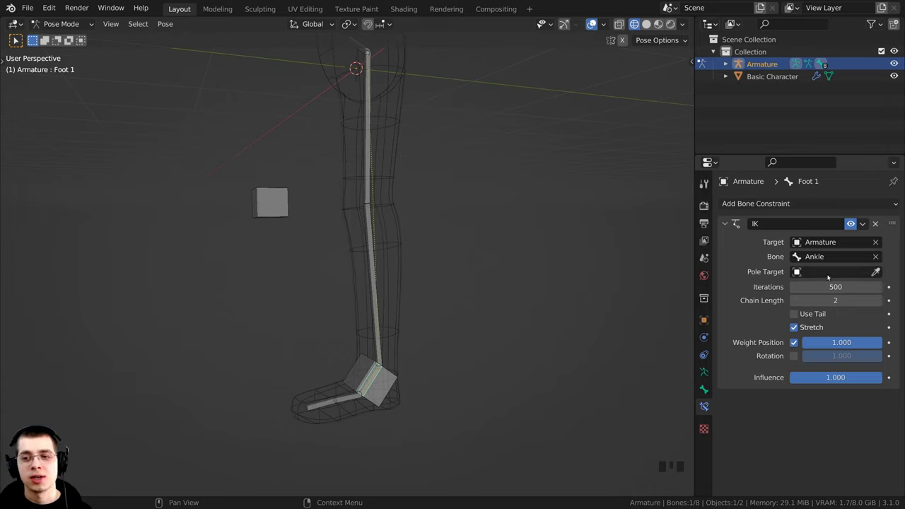
{"action": "left_click", "coordinate": [819, 272]}
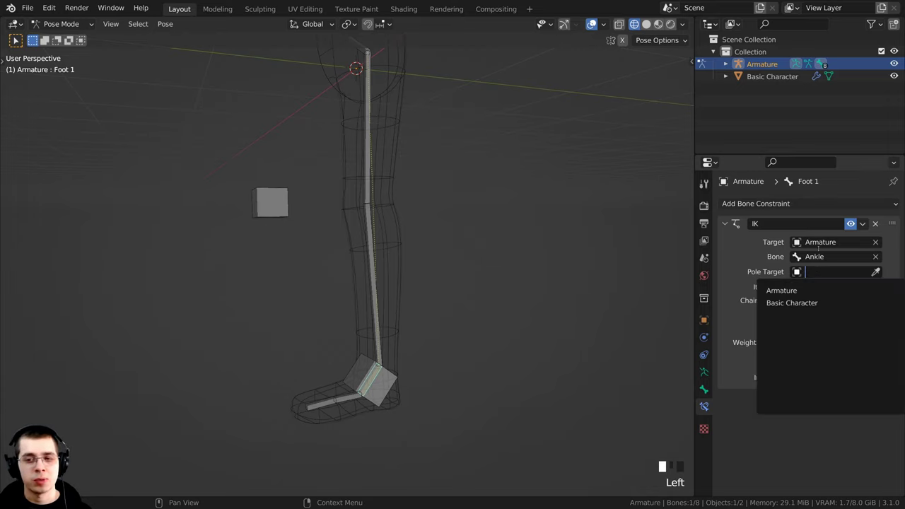
{"action": "left_click", "coordinate": [790, 291]}
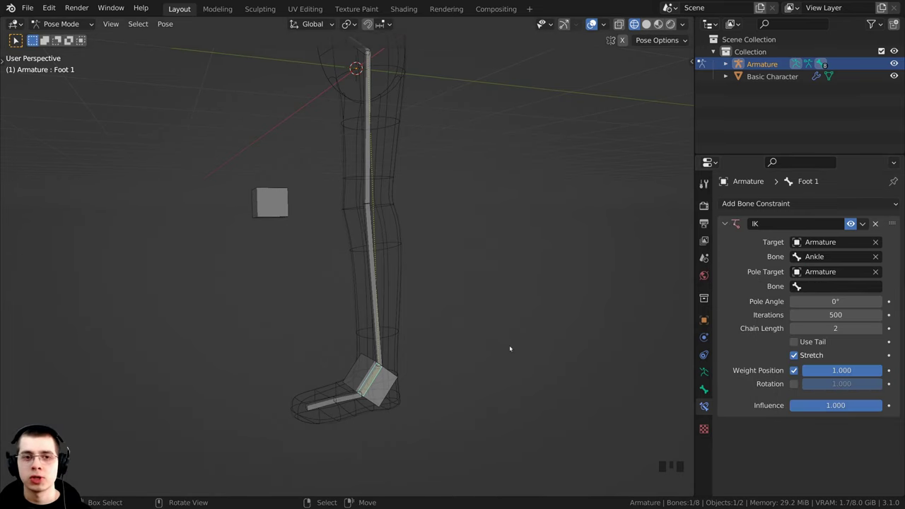
Check the name of the control bone in front of the knee and set Knee as the pole bone in Foot 1's IK constraint.
{"action": "middle_click_drag", "start_coordinate": [509, 345], "coordinate": [565, 392], "text": "shift"}
{"action": "middle_click_drag", "start_coordinate": [305, 156], "coordinate": [443, 192], "text": "shift"}
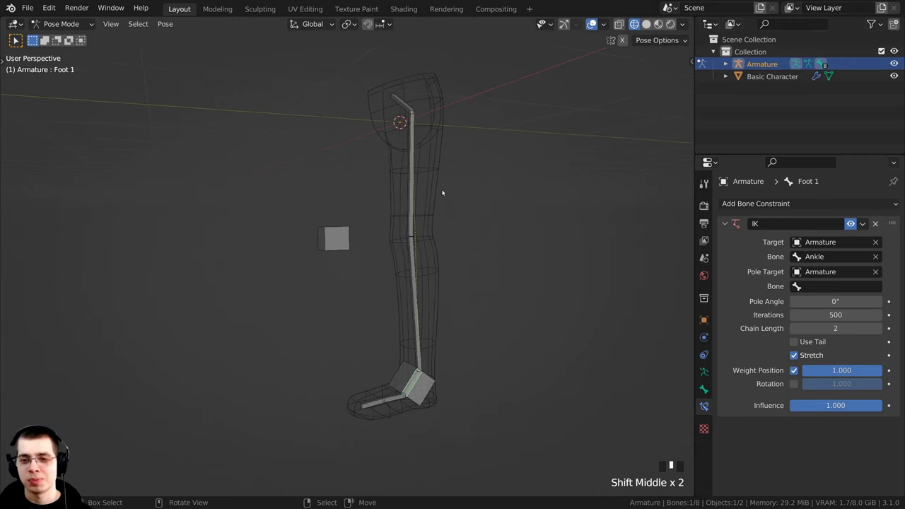
{"action": "middle_click_drag", "start_coordinate": [662, 223], "coordinate": [654, 225]}
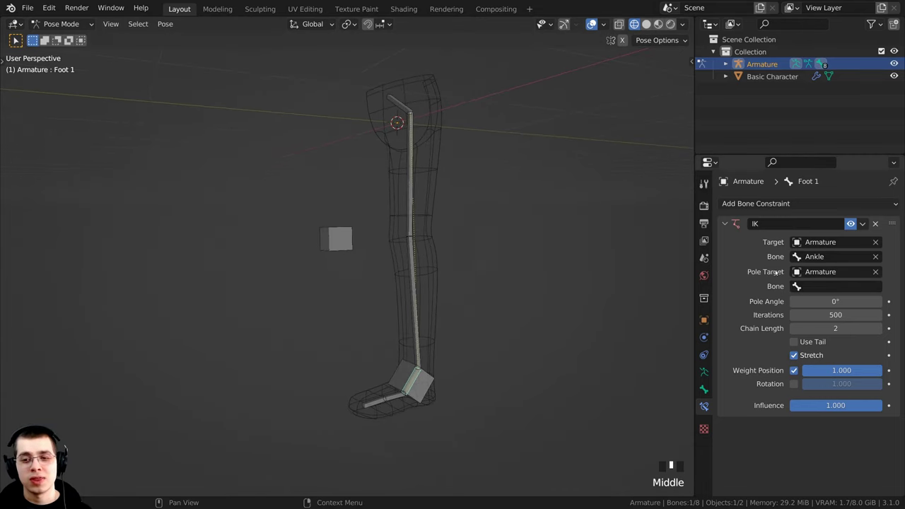
{"action": "right_click", "coordinate": [346, 237]}
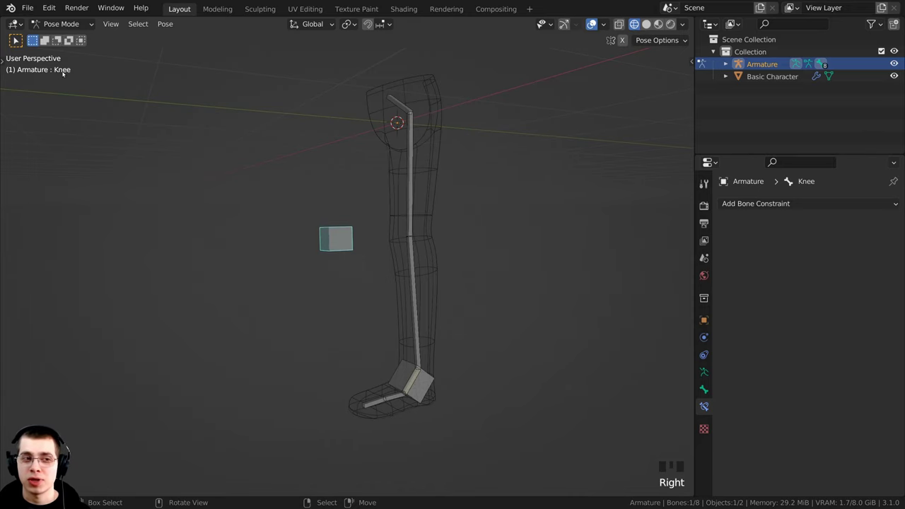
{"action": "scroll", "coordinate": [415, 360], "scroll_direction": "up", "scroll_amount": 1, "text": "shift"}
{"action": "middle_click_drag", "start_coordinate": [414, 360], "coordinate": [412, 346], "text": "shift"}
{"action": "right_click", "coordinate": [415, 360]}
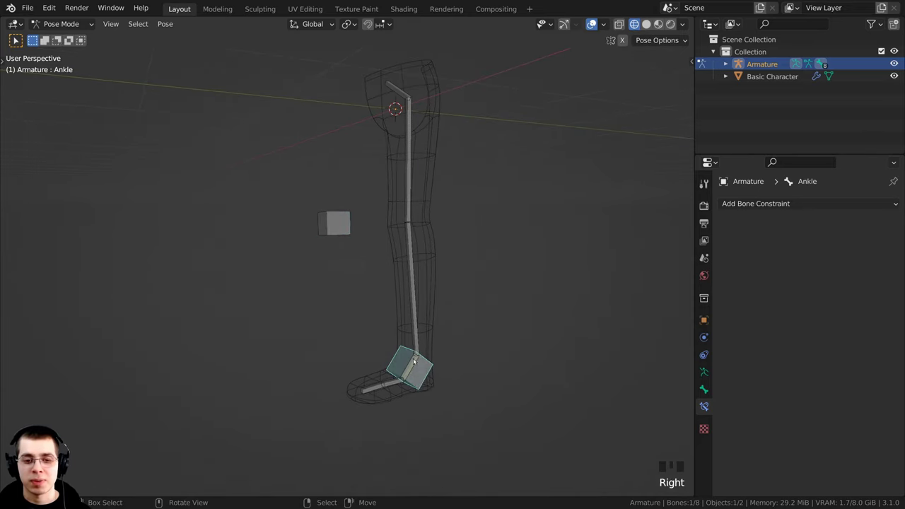
{"action": "right_click", "coordinate": [414, 360]}
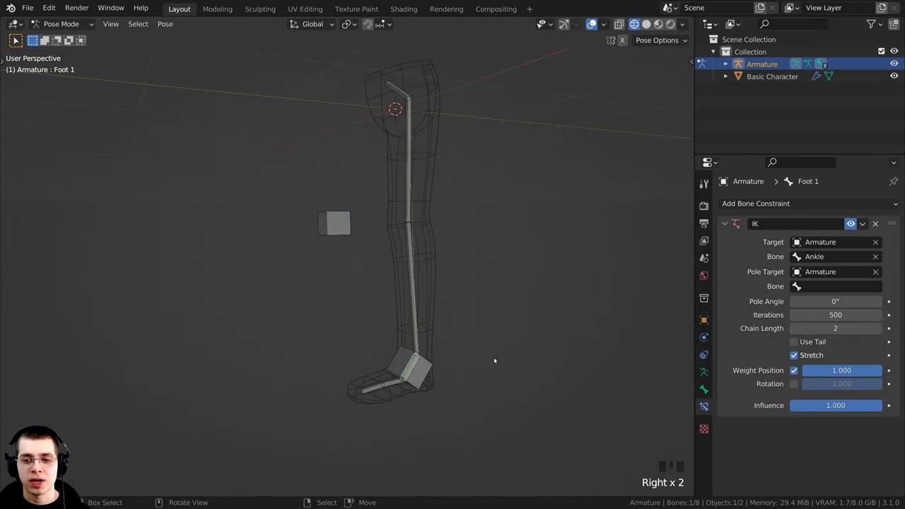
{"action": "left_click", "coordinate": [810, 286]}
{"action": "left_click", "coordinate": [778, 391]}
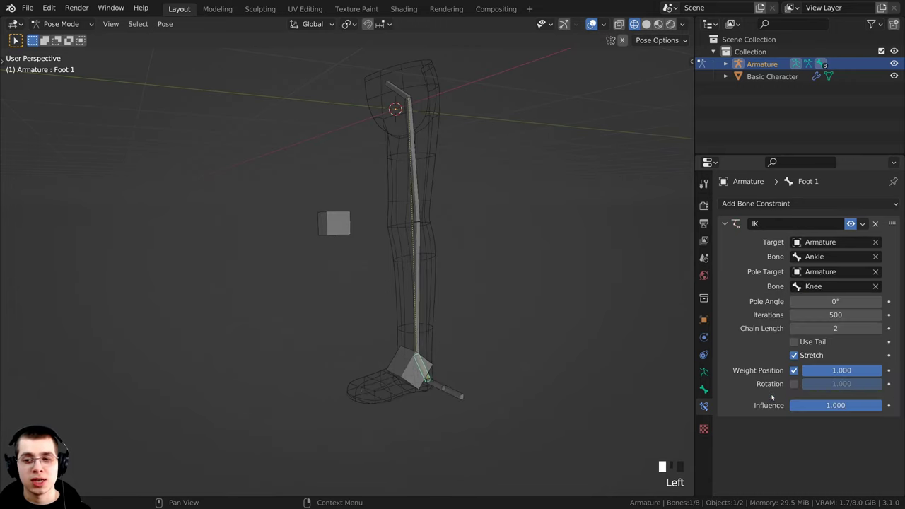
Try a pole angle of -90° in the Foot 1 bone's IK constraint.
{"action": "middle_click_drag", "start_coordinate": [369, 238], "coordinate": [387, 111]}
{"action": "middle_click_drag", "start_coordinate": [403, 301], "coordinate": [403, 329]}
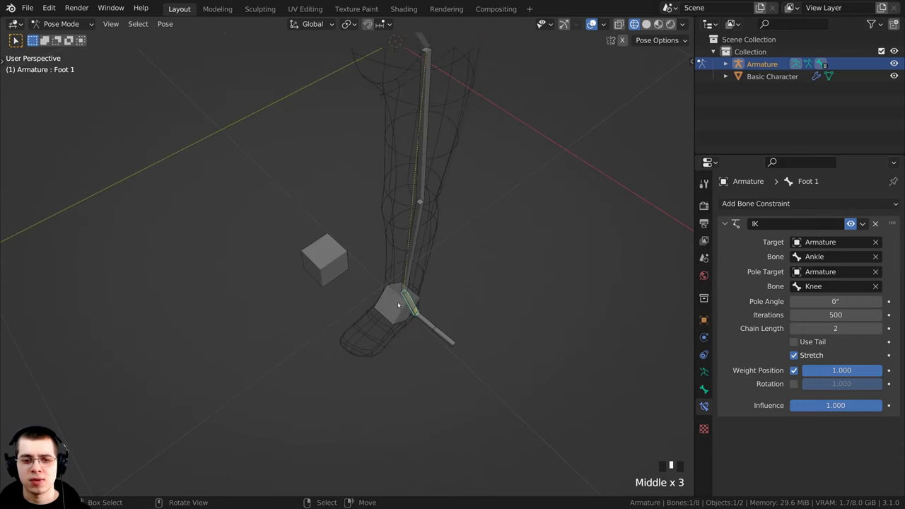
{"action": "middle_click_drag", "start_coordinate": [461, 367], "coordinate": [393, 303]}
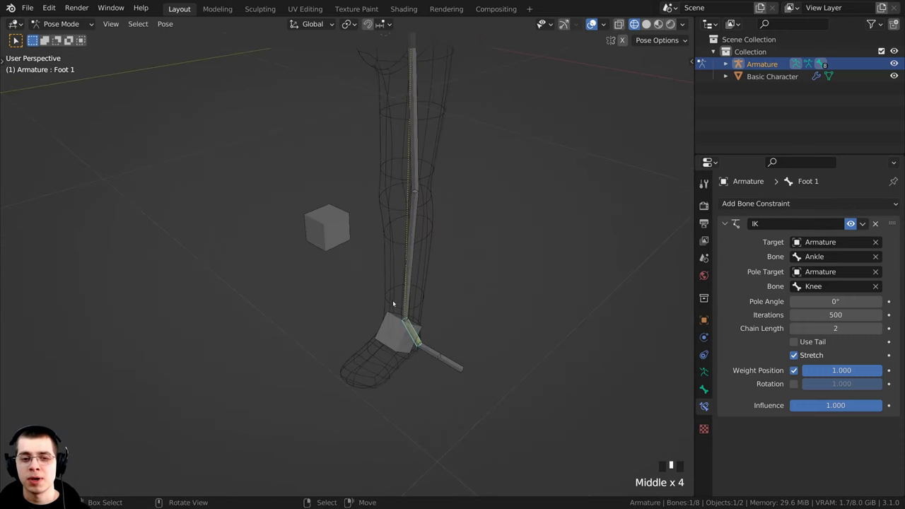
{"action": "middle_click_drag", "start_coordinate": [459, 376], "coordinate": [513, 396]}
{"action": "mouse_move", "coordinate": [835, 301]}
{"action": "left_mouse_down"}
{"action": "mouse_move", "coordinate": [845, 301]}
{"action": "mouse_move", "coordinate": [814, 301]}
{"action": "mouse_move", "coordinate": [870, 302]}
{"action": "mouse_move", "coordinate": [821, 301]}
{"action": "left_mouse_up"}
{"action": "left_click", "coordinate": [821, 301]}
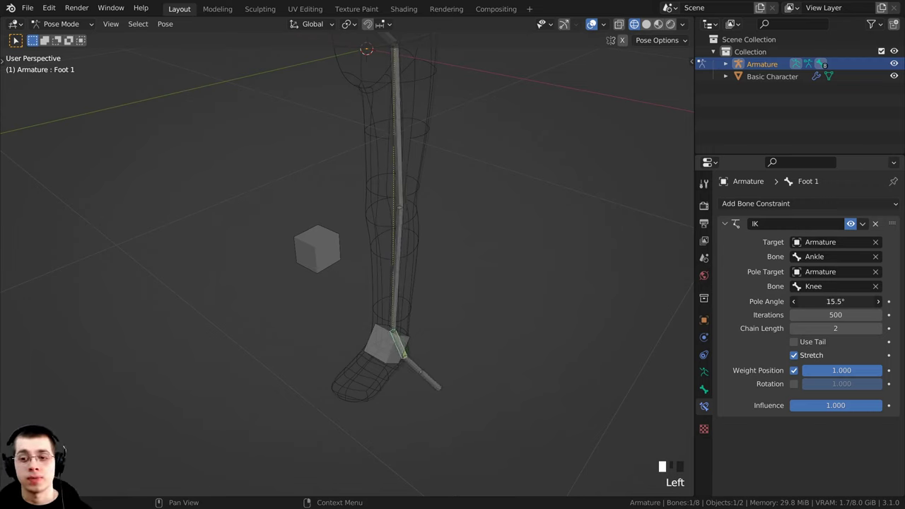
{"action": "type", "text": "-90"}
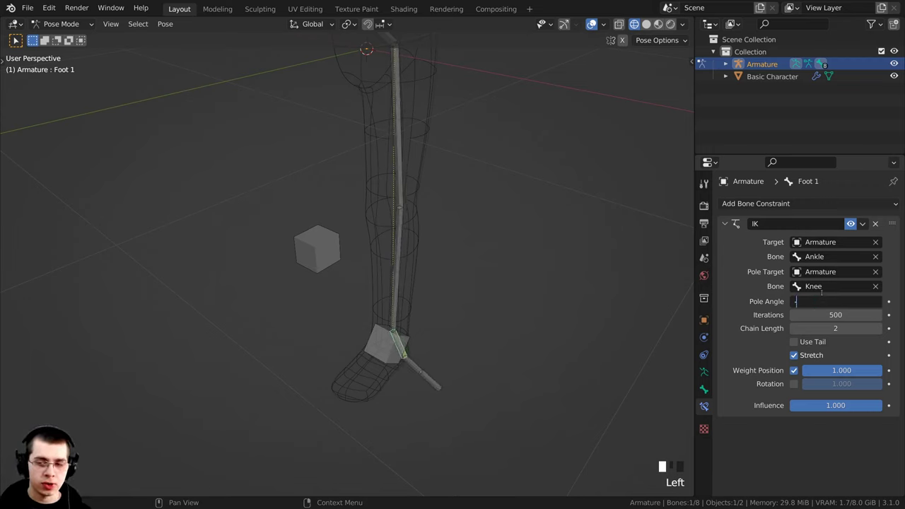
{"action": "key", "text": "Return"}
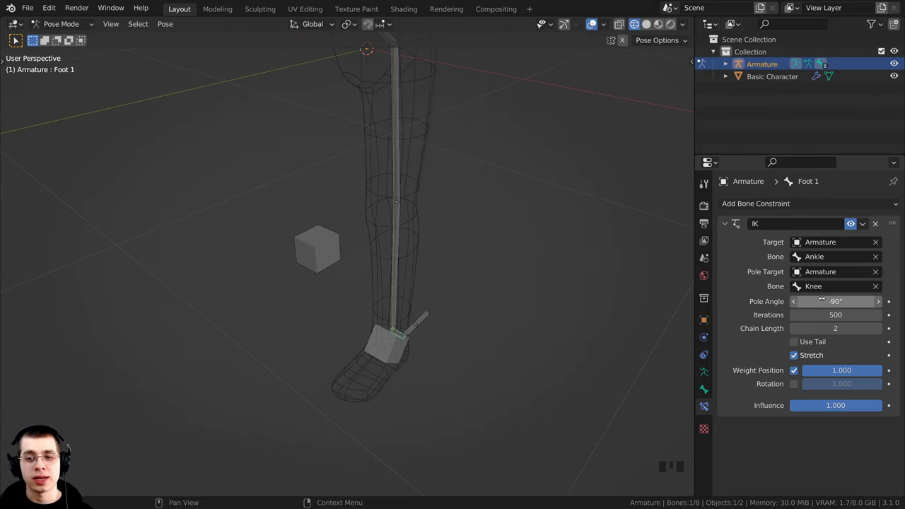
Set the pole angle of the Foot 1 bone's IK constraint to 90°.
{"action": "middle_click_drag", "start_coordinate": [453, 318], "coordinate": [395, 320]}
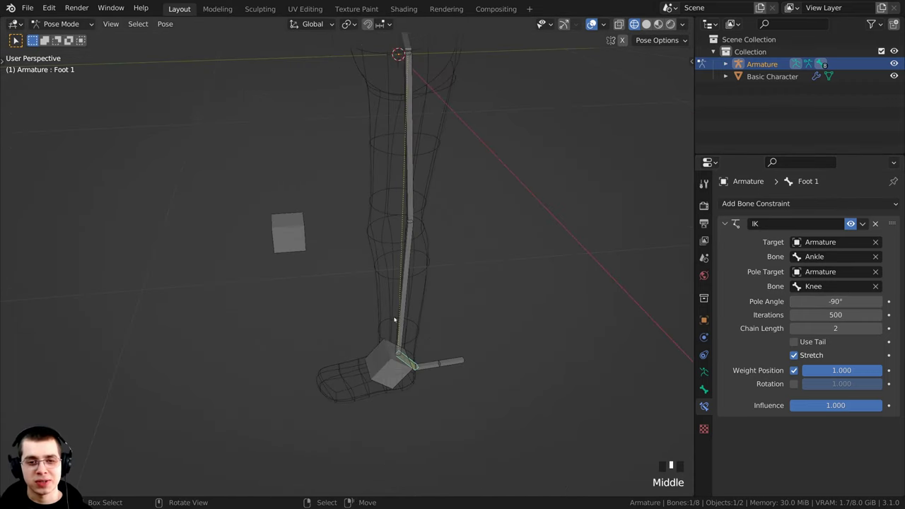
{"action": "left_click", "coordinate": [834, 302]}
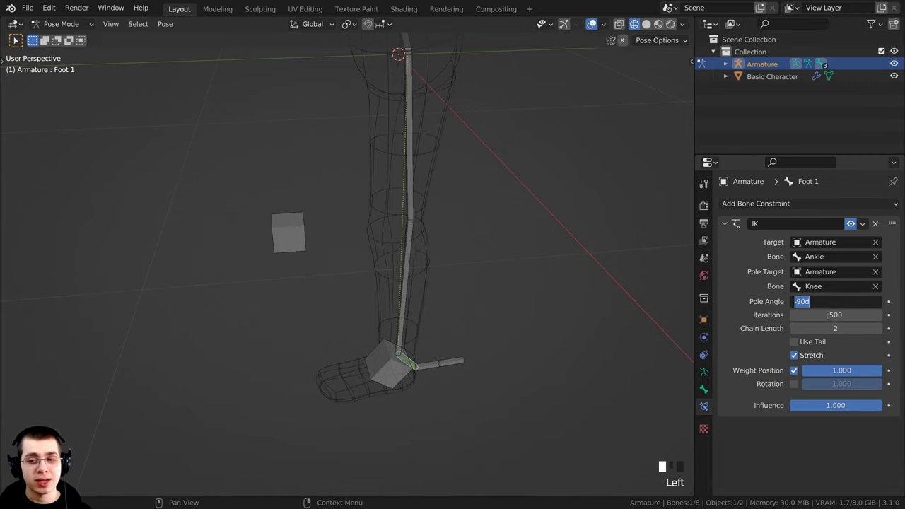
{"action": "type", "text": "90"}
{"action": "key", "text": "Return"}
{"action": "scroll", "coordinate": [431, 378], "scroll_direction": "up", "scroll_amount": 2}
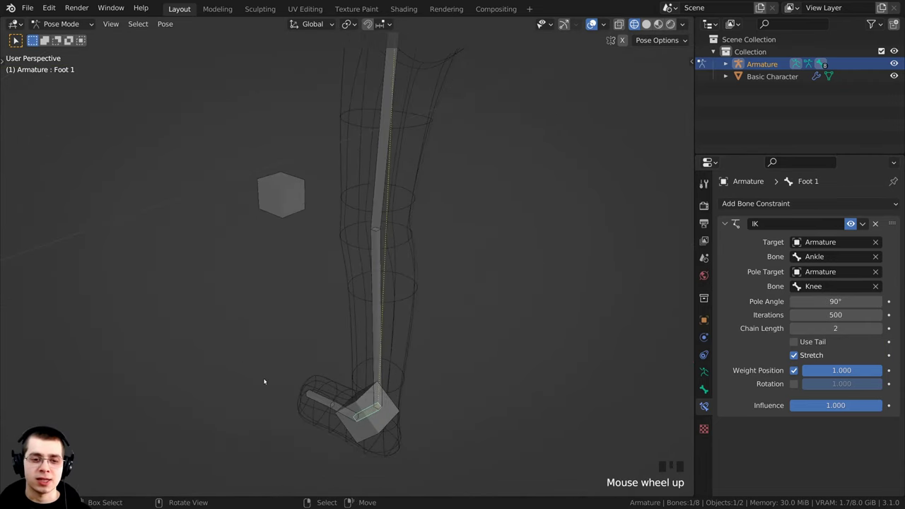
{"action": "middle_click_drag", "start_coordinate": [265, 382], "coordinate": [425, 333]}
{"action": "scroll", "coordinate": [507, 287], "scroll_direction": "down", "scroll_amount": 2}
{"action": "mouse_move", "coordinate": [834, 302]}
{"action": "left_mouse_down"}
{"action": "mouse_move", "coordinate": [859, 302]}
{"action": "mouse_move", "coordinate": [829, 302]}
{"action": "left_mouse_up"}
{"action": "middle_click_drag", "start_coordinate": [459, 333], "coordinate": [442, 349]}
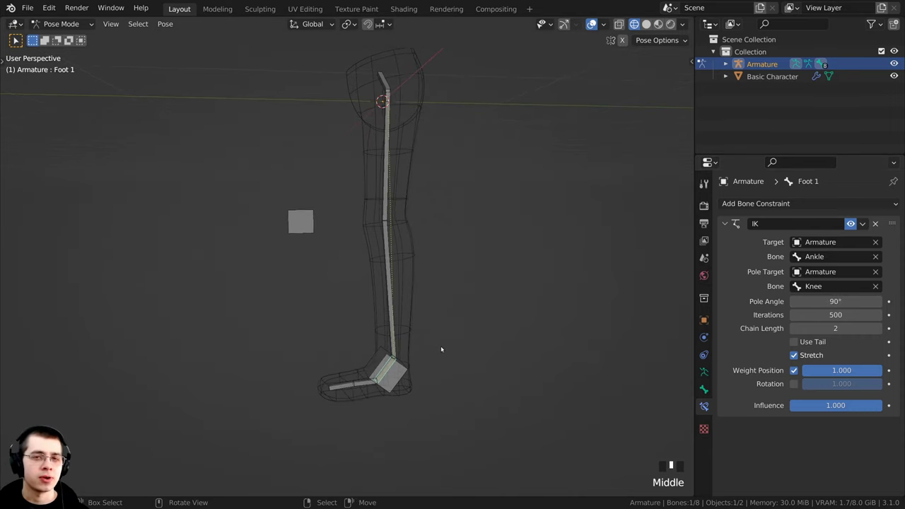
{"action": "scroll", "coordinate": [361, 268], "scroll_direction": "up", "scroll_amount": 2}
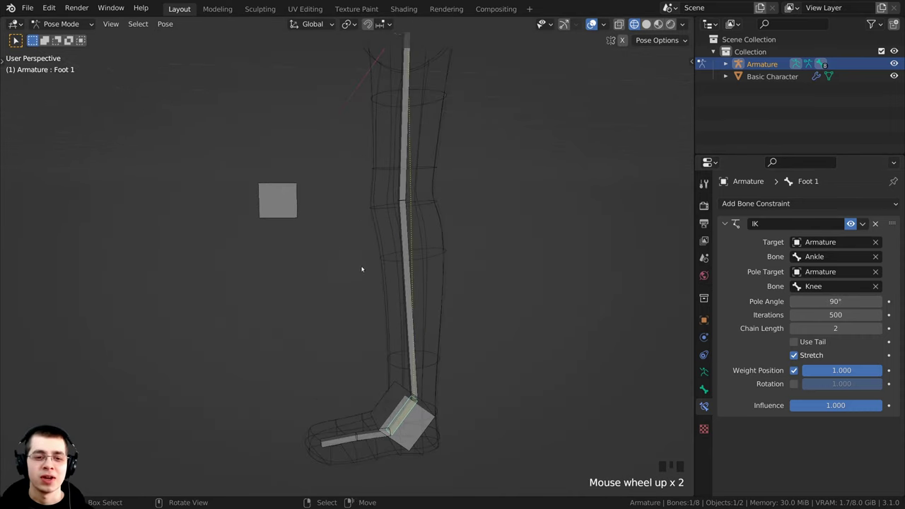
{"action": "middle_click_drag", "start_coordinate": [430, 285], "coordinate": [212, 226], "text": "shift"}
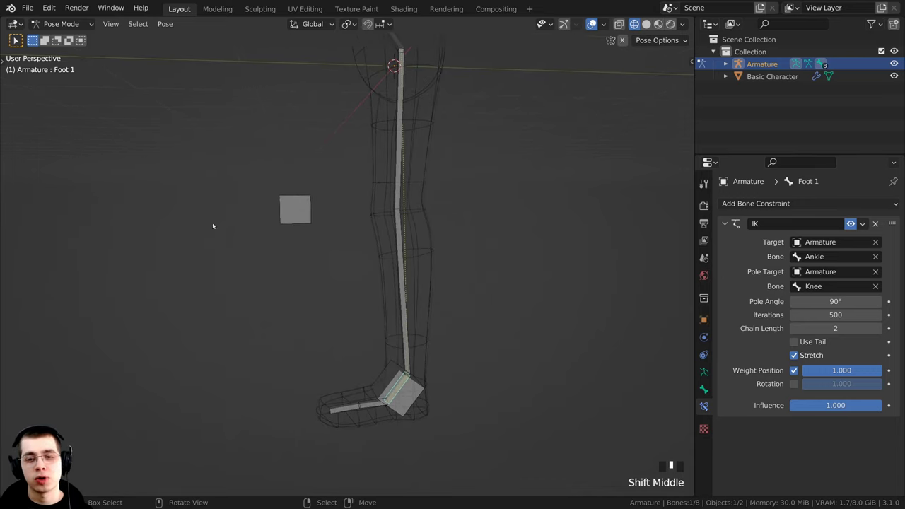
Try moving the Knee control bone around to test how the knee follows its pole target.
{"action": "left_click", "coordinate": [289, 215]}
{"action": "middle_click_drag", "start_coordinate": [288, 216], "coordinate": [519, 305]}
{"action": "key", "text": "g"}
{"action": "right_click", "coordinate": [395, 281]}
{"action": "key", "text": "g"}
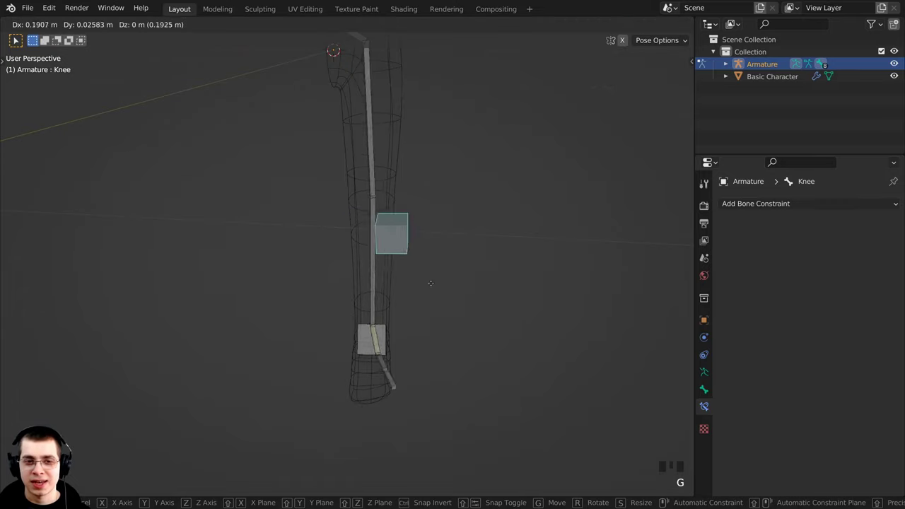
{"action": "right_click", "coordinate": [439, 276]}
{"action": "scroll", "coordinate": [438, 276], "scroll_direction": "up", "scroll_amount": 1}
{"action": "key", "text": "g"}
{"action": "middle_click_drag", "start_coordinate": [438, 276], "coordinate": [348, 332]}
{"action": "left_click", "coordinate": [361, 316]}
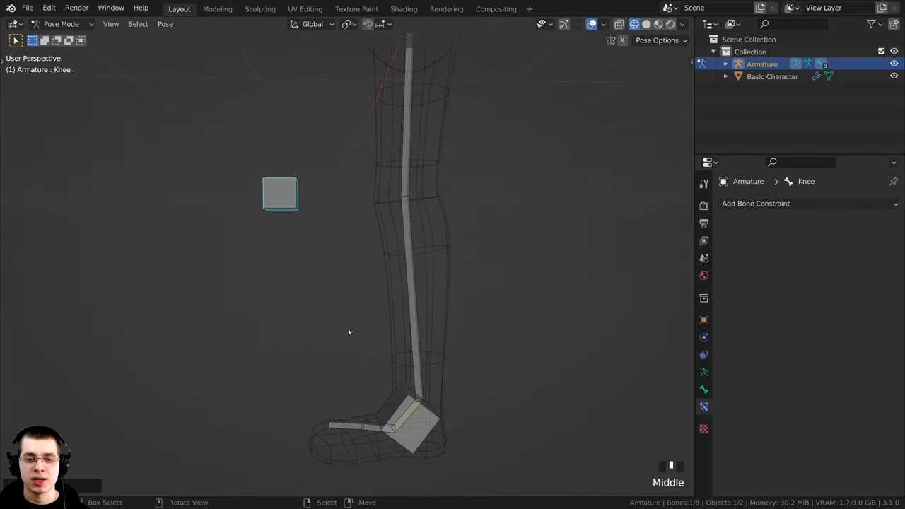
Try raising the Ankle control bone to bend the leg through the IK chain.
{"action": "left_click", "coordinate": [437, 422]}
{"action": "scroll", "coordinate": [431, 404], "scroll_direction": "down", "scroll_amount": 2}
{"action": "key", "text": "g"}
{"action": "left_click", "coordinate": [449, 333]}
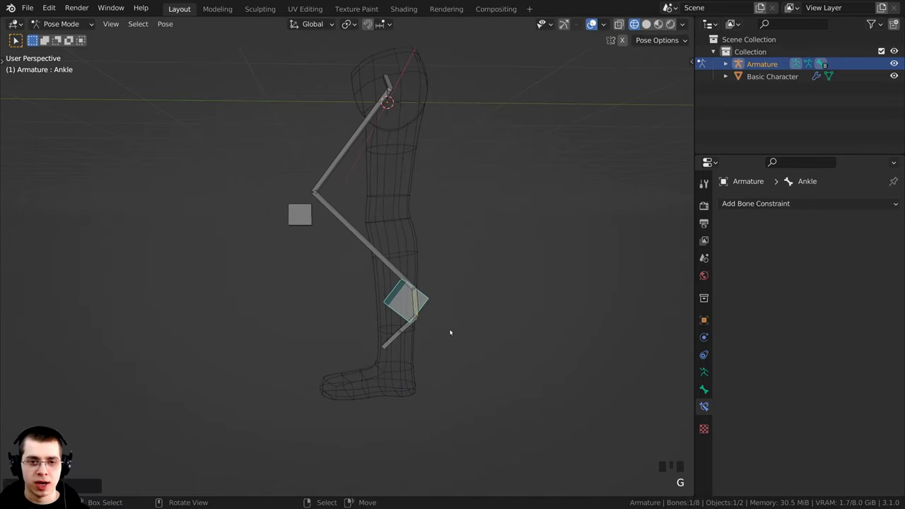
{"action": "key", "text": "g"}
Try shifting the Knee control bone while the leg is bent to test the knee direction.
{"action": "left_click", "coordinate": [300, 221]}
{"action": "middle_click_drag", "start_coordinate": [300, 221], "coordinate": [438, 277]}
{"action": "key", "text": "g"}
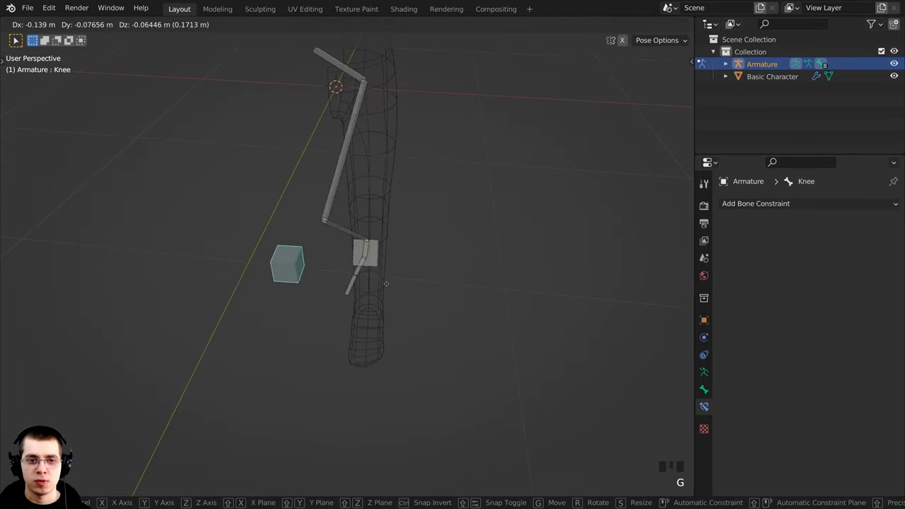
{"action": "left_click", "coordinate": [417, 300]}
Clear the location of all pose bones to return the leg to its rest pose, then deselect them.
{"action": "middle_click_drag", "start_coordinate": [498, 304], "coordinate": [499, 232]}
{"action": "key", "text": "a"}
{"action": "key", "text": "a"}
{"action": "key", "text": "a"}
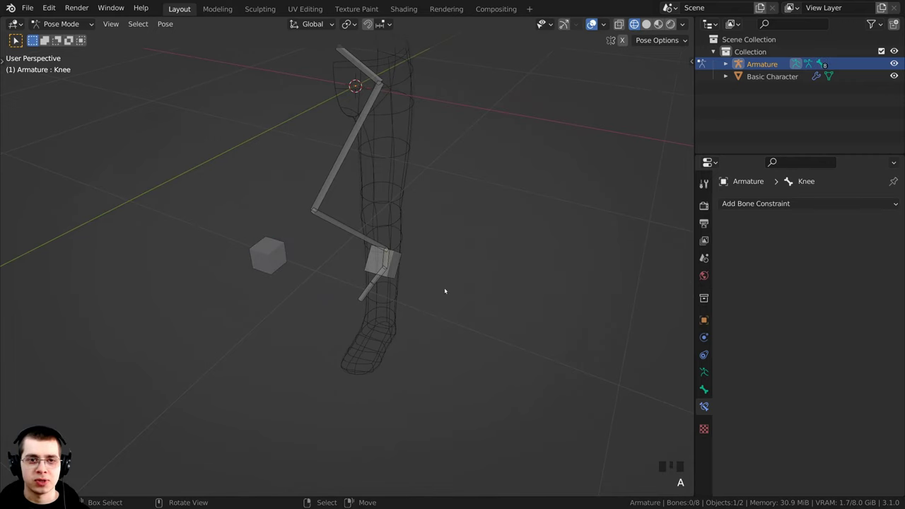
{"action": "middle_click_drag", "start_coordinate": [389, 161], "coordinate": [375, 229], "text": "shift"}
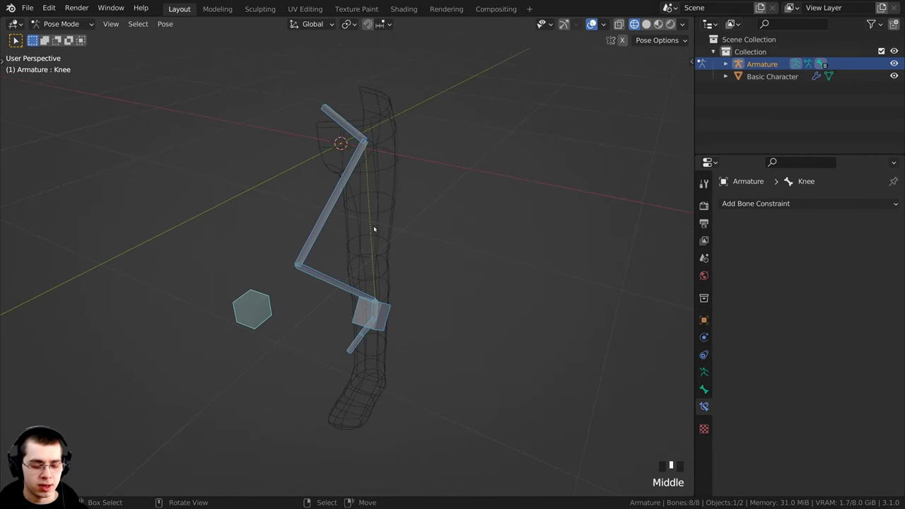
{"action": "key", "text": "alt+g"}
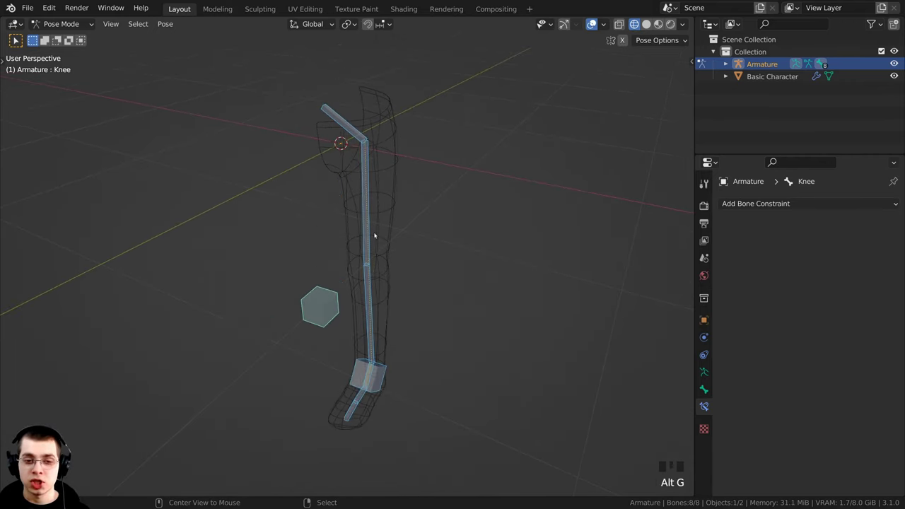
{"action": "key", "text": "alt+a"}
Try rotating the Ankle control bone to test whether the foot follows its rotation.
{"action": "middle_click_drag", "start_coordinate": [448, 393], "coordinate": [384, 360]}
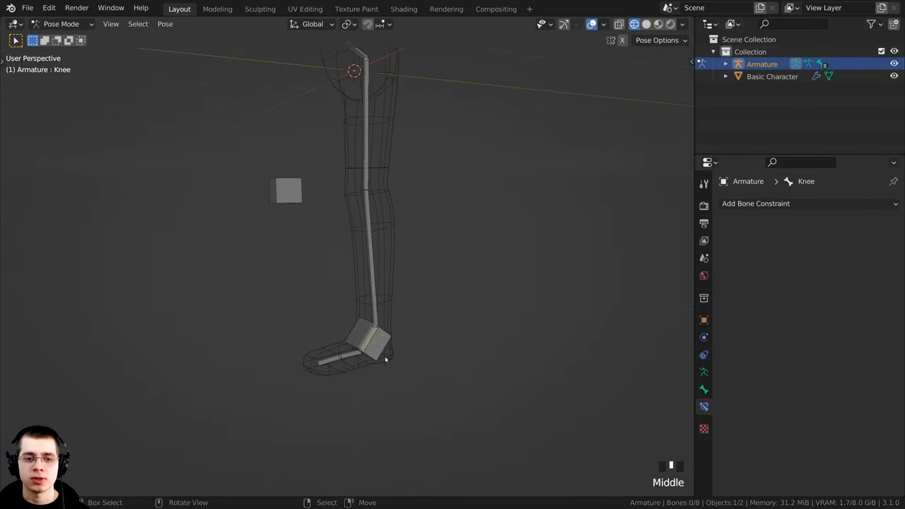
{"action": "left_click", "coordinate": [373, 346]}
{"action": "scroll", "coordinate": [411, 264], "scroll_direction": "down", "scroll_amount": 2}
{"action": "middle_click_drag", "start_coordinate": [410, 265], "coordinate": [323, 292]}
{"action": "scroll", "coordinate": [407, 279], "scroll_direction": "up", "scroll_amount": 2}
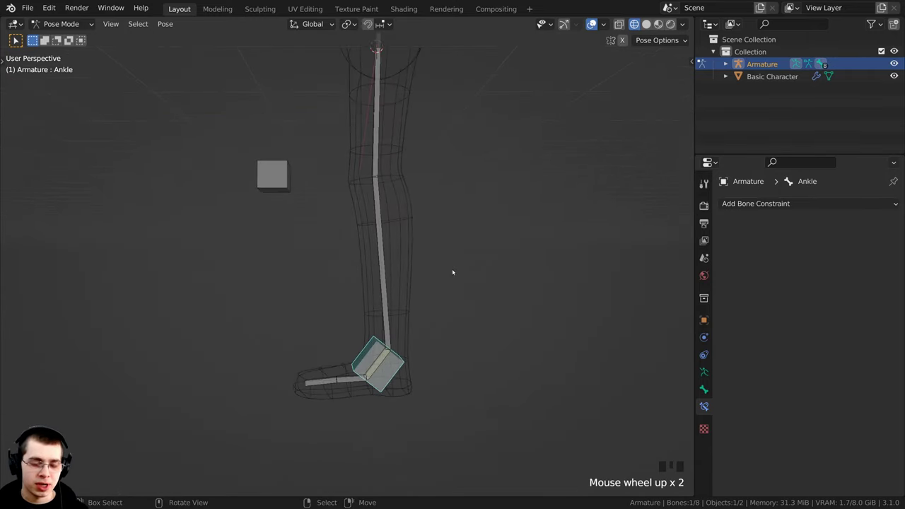
{"action": "key", "text": "r"}
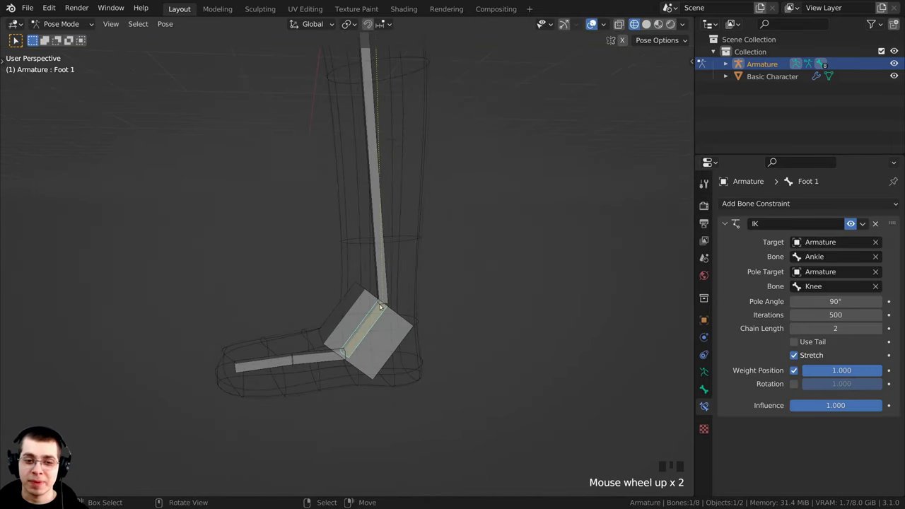
Add a Copy Rotation bone constraint to the Foot 1 bone.
{"action": "scroll", "coordinate": [799, 373], "scroll_direction": "down", "scroll_amount": 1}
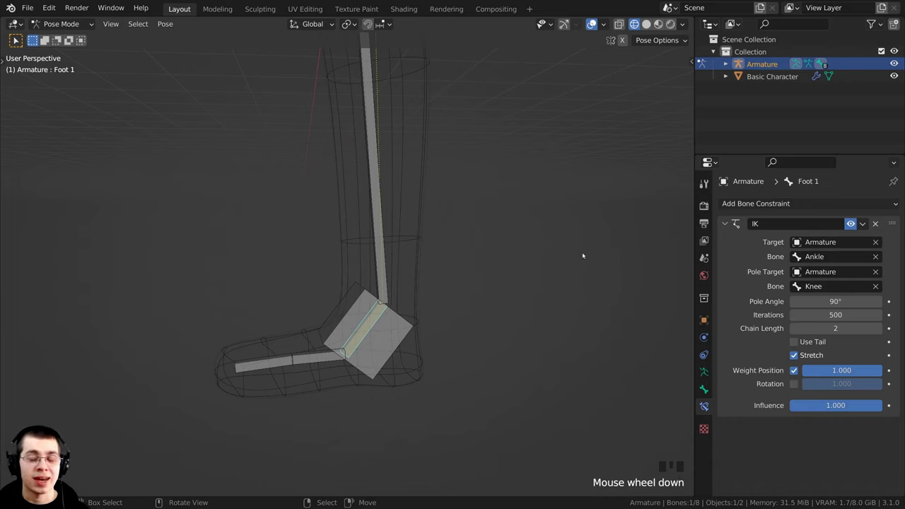
{"action": "left_click", "coordinate": [733, 205]}
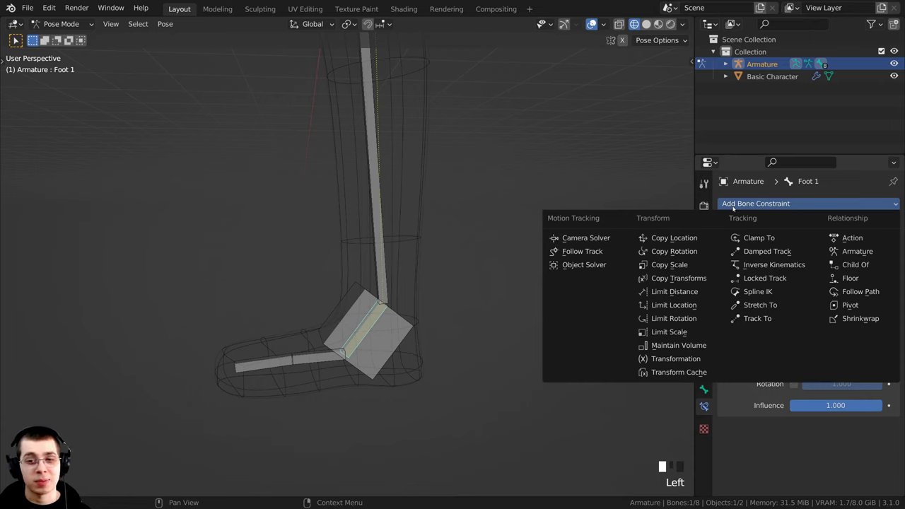
{"action": "left_click", "coordinate": [670, 253]}
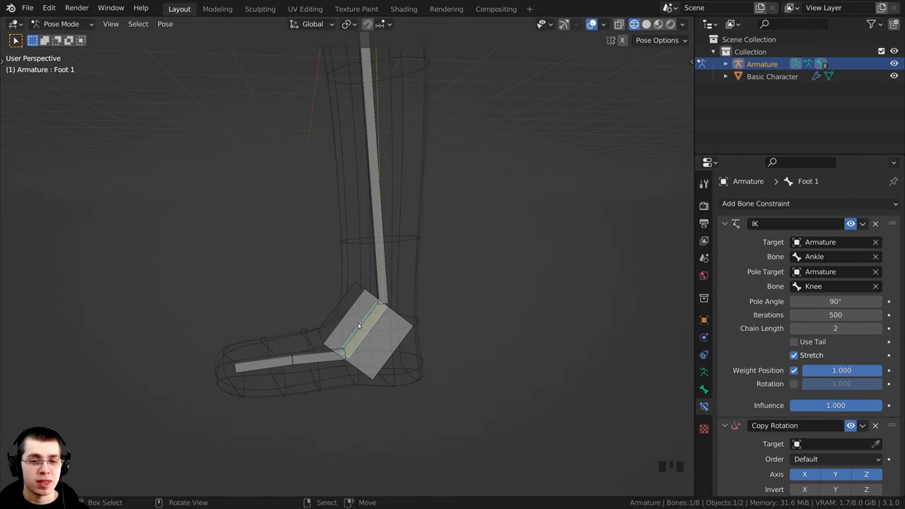
Try rotating the Foot 1 bone directly at the ankle, cancelling each rotation.
{"action": "key", "text": "r"}
{"action": "right_click", "coordinate": [376, 361]}
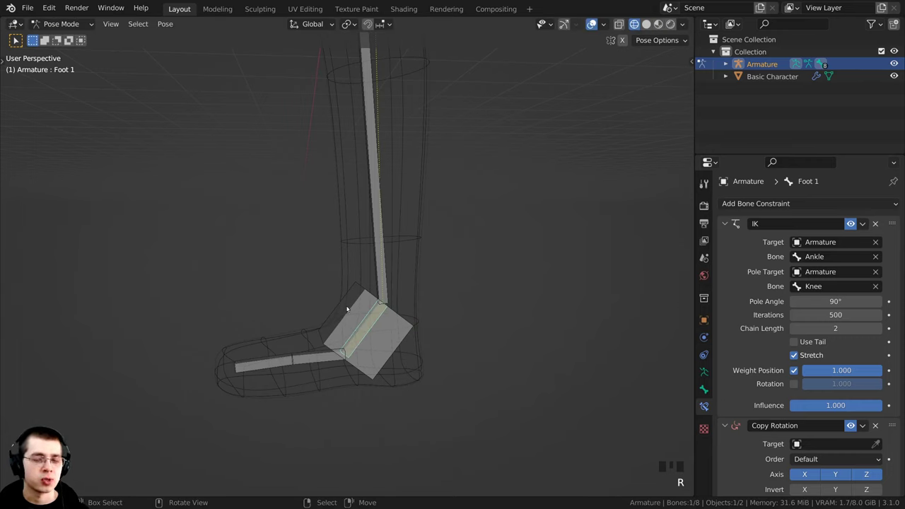
{"action": "key", "text": "r"}
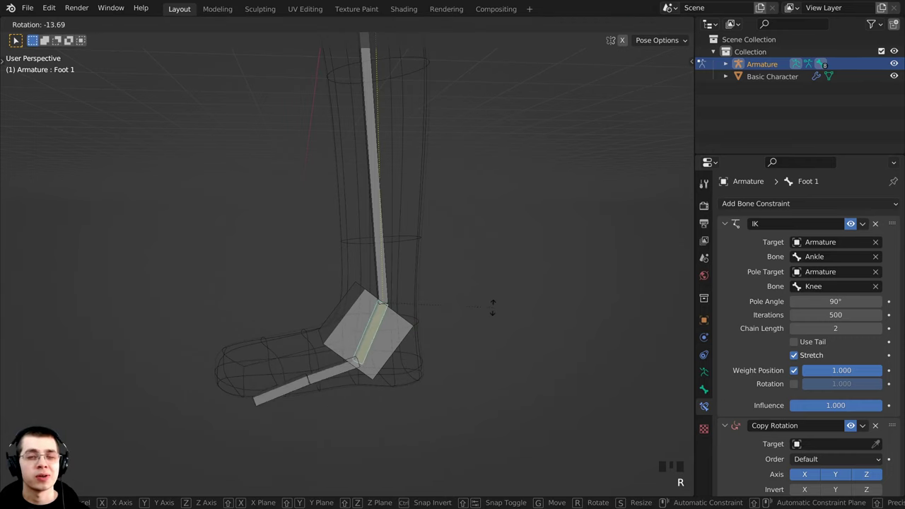
{"action": "right_click", "coordinate": [491, 304]}
Set the target of Foot 1's Copy Rotation constraint to Armature.
{"action": "scroll", "coordinate": [770, 225], "scroll_direction": "up", "scroll_amount": 3}
{"action": "scroll", "coordinate": [770, 226], "scroll_direction": "down", "scroll_amount": 15}
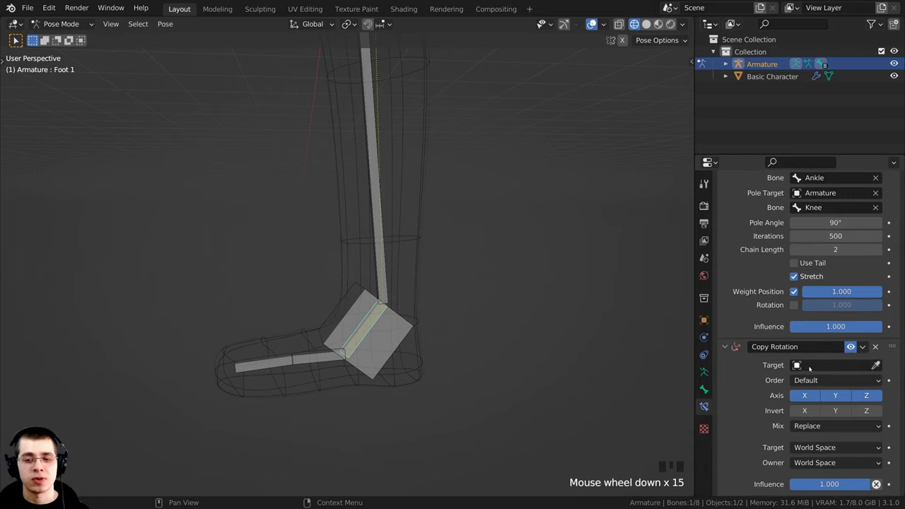
{"action": "left_click", "coordinate": [813, 366]}
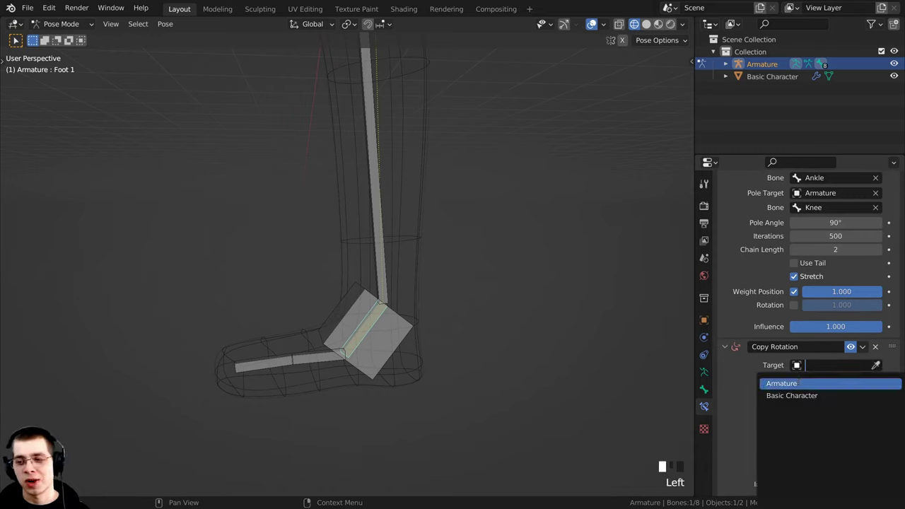
{"action": "left_click", "coordinate": [799, 383]}
{"action": "scroll", "coordinate": [799, 382], "scroll_direction": "up", "scroll_amount": 1}
{"action": "scroll", "coordinate": [799, 382], "scroll_direction": "down", "scroll_amount": 1}
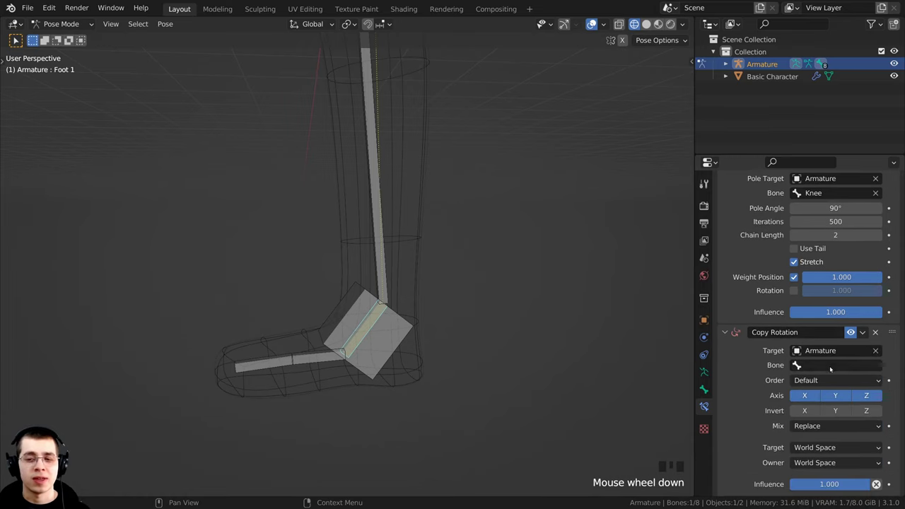
Check the name of the control bone at the ankle and set Ankle as the bone in Foot 1's Copy Rotation constraint.
{"action": "right_click", "coordinate": [398, 341]}
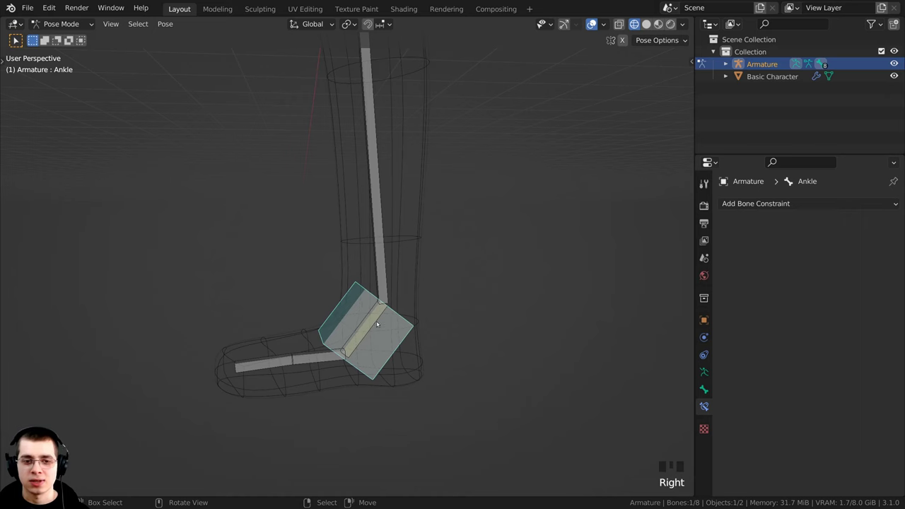
{"action": "right_click", "coordinate": [377, 322]}
{"action": "scroll", "coordinate": [800, 390], "scroll_direction": "down", "scroll_amount": 2}
{"action": "scroll", "coordinate": [800, 391], "scroll_direction": "down", "scroll_amount": 10}
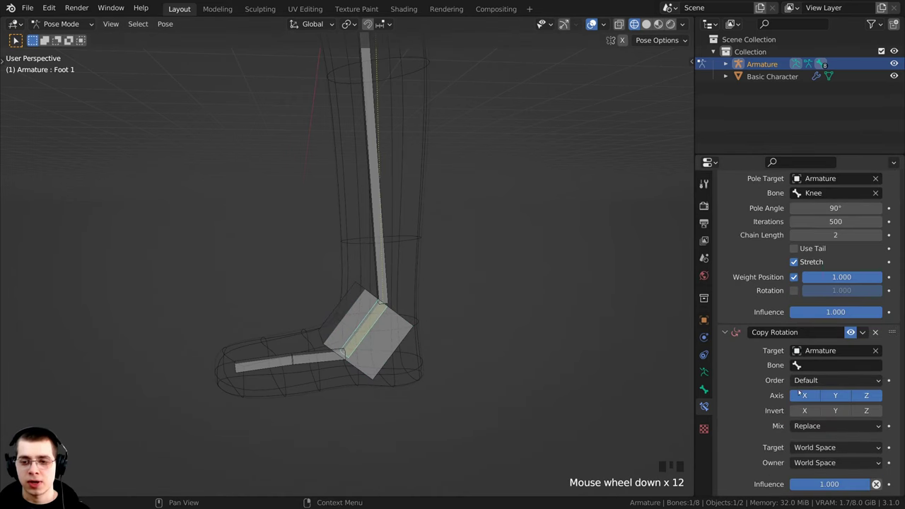
{"action": "left_click", "coordinate": [830, 367]}
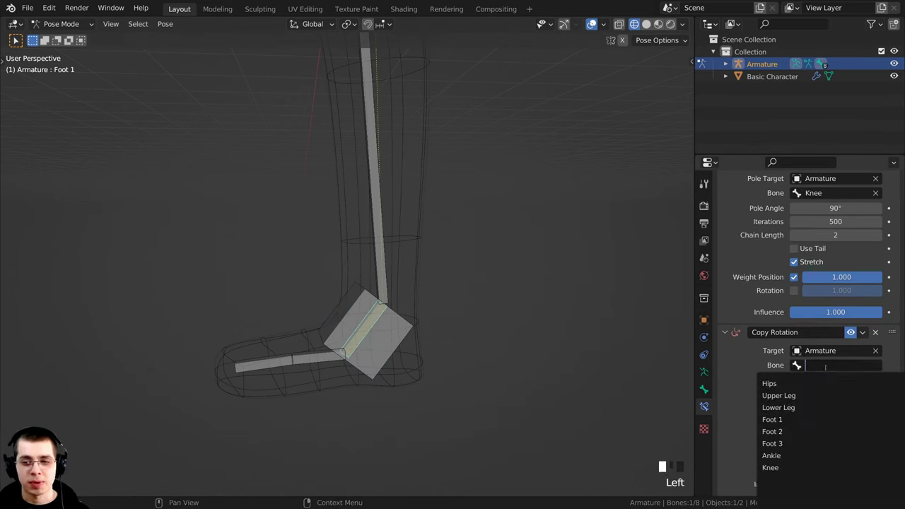
{"action": "left_click", "coordinate": [791, 456]}
{"action": "scroll", "coordinate": [670, 391], "scroll_direction": "down", "scroll_amount": 1}
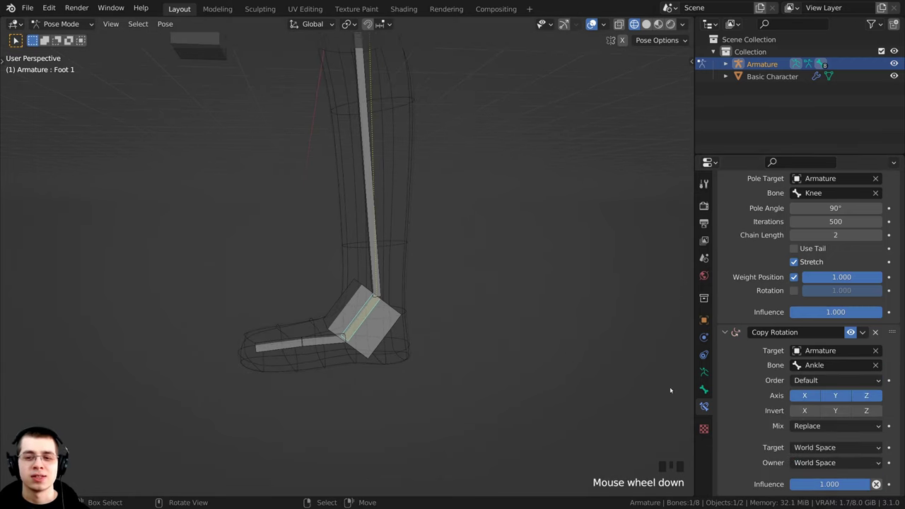
Compare the constraints on the Ankle control bone and the Foot 1 bone.
{"action": "right_click", "coordinate": [389, 323]}
{"action": "right_click", "coordinate": [369, 312]}
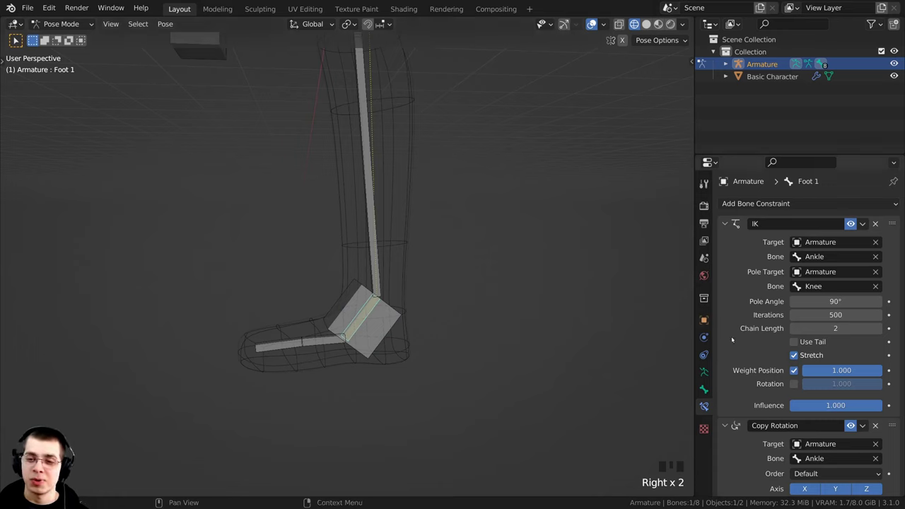
{"action": "scroll", "coordinate": [797, 460], "scroll_direction": "down", "scroll_amount": 5}
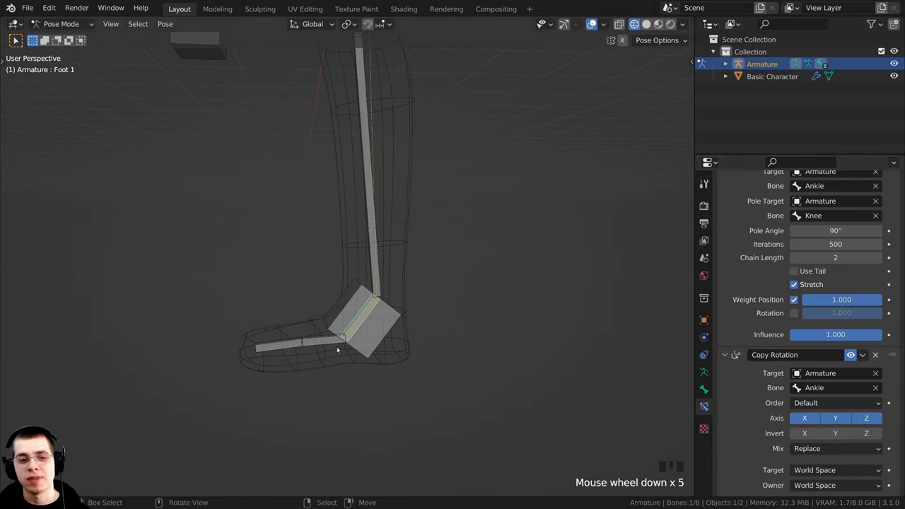
Try rotating and moving the Ankle control bone to test the foot rotation together with the leg IK.
{"action": "right_click", "coordinate": [381, 341]}
{"action": "scroll", "coordinate": [403, 357], "scroll_direction": "down", "scroll_amount": 3}
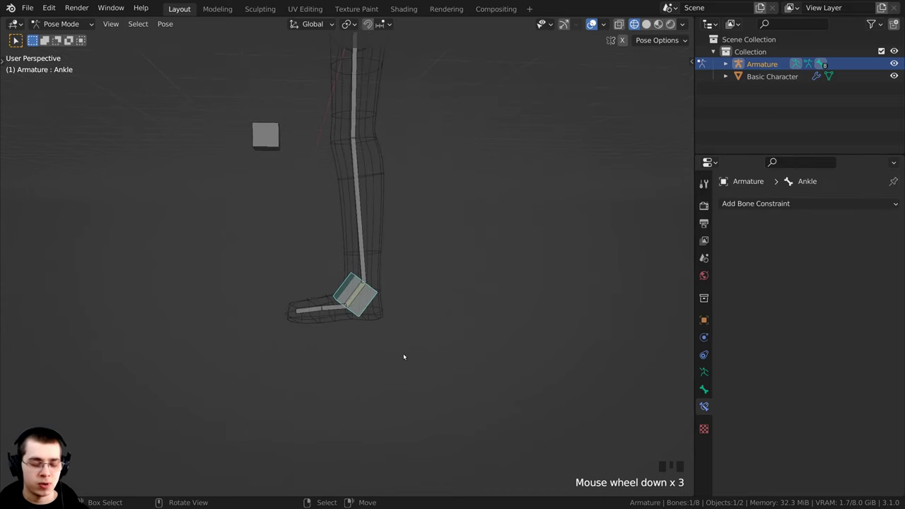
{"action": "key", "text": "r"}
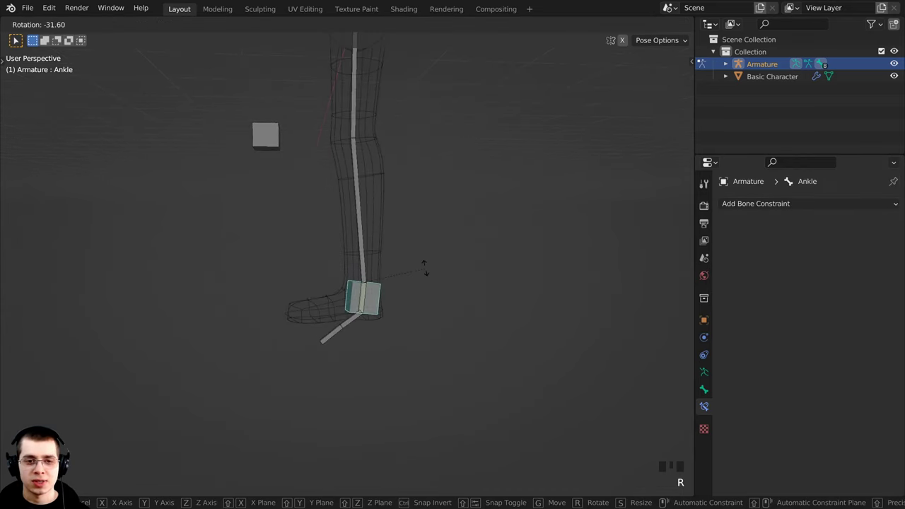
{"action": "key", "text": "g"}
{"action": "key", "text": "r"}
{"action": "key", "text": "g"}
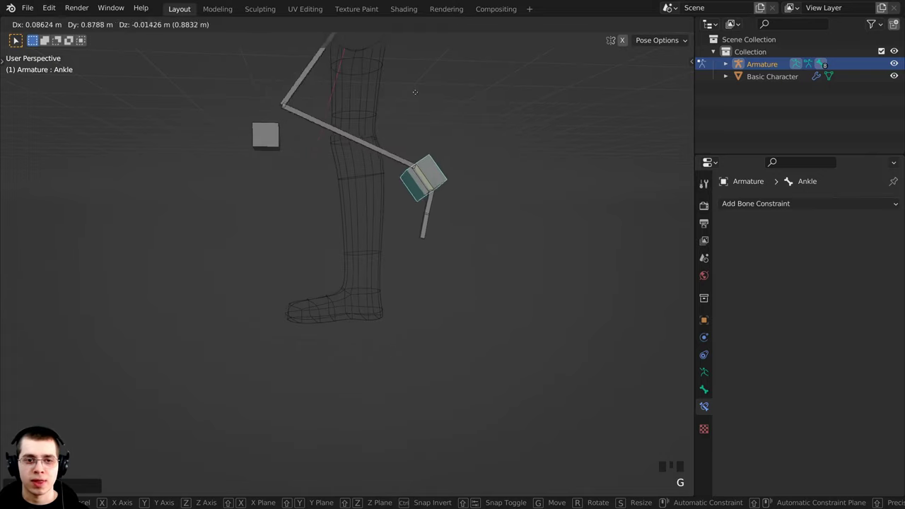
{"action": "key", "text": "r"}
{"action": "key", "text": "g"}
{"action": "key", "text": "g"}
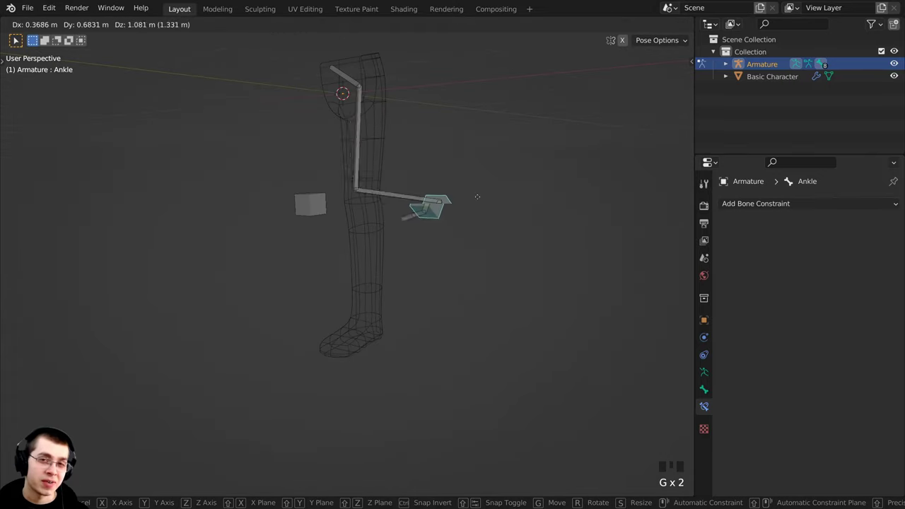
{"action": "key", "text": "Escape"}
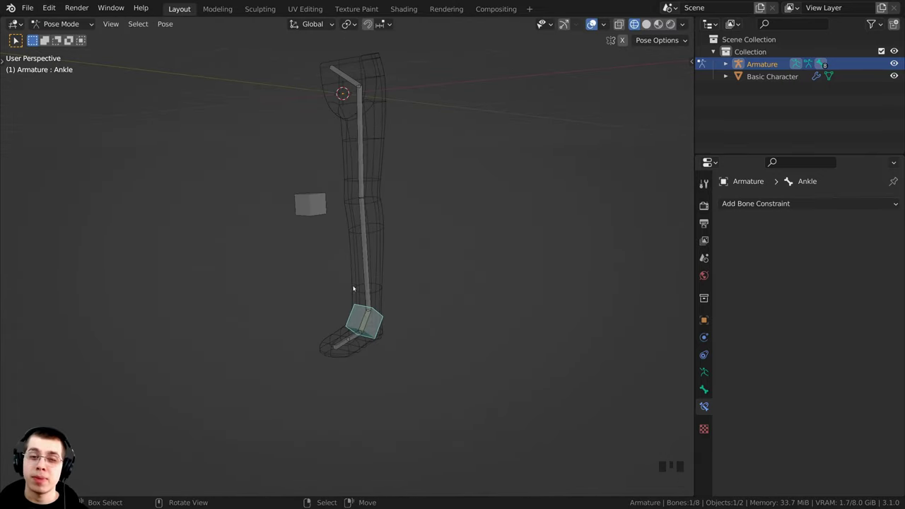
{"action": "key", "text": "g"}
{"action": "key", "text": "Escape"}
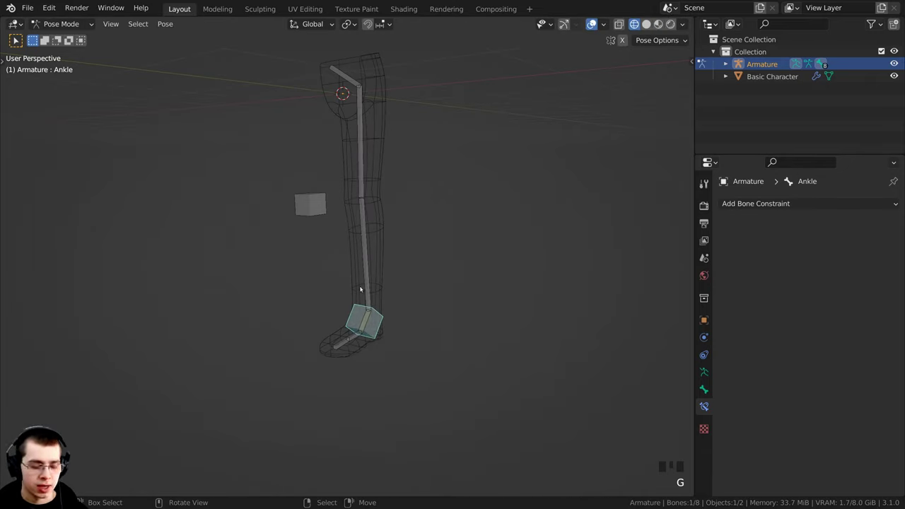
Switch the viewport to solid shading and try moving the Ankle control bone against the leg mesh.
{"action": "key", "text": "z"}
{"action": "left_click", "coordinate": [467, 283]}
{"action": "key", "text": "g"}
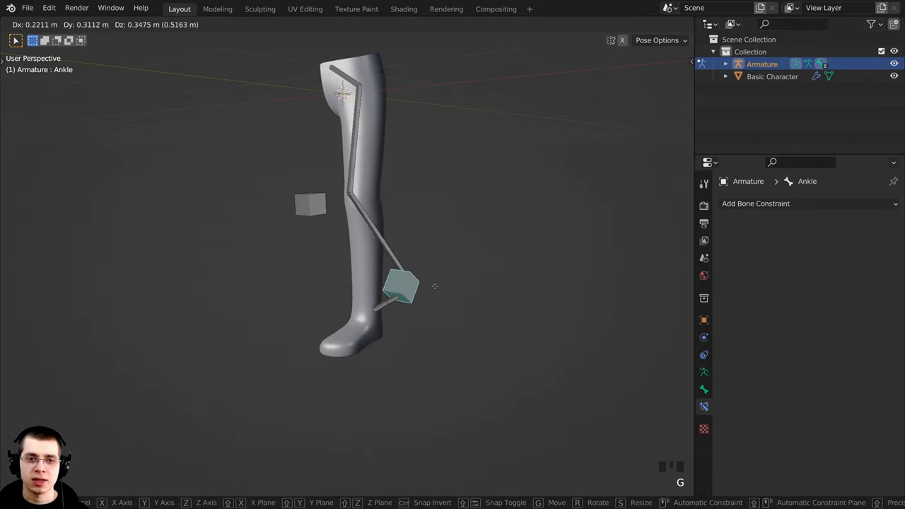
{"action": "key", "text": "Escape"}
{"action": "middle_click_drag", "start_coordinate": [454, 268], "coordinate": [375, 212]}
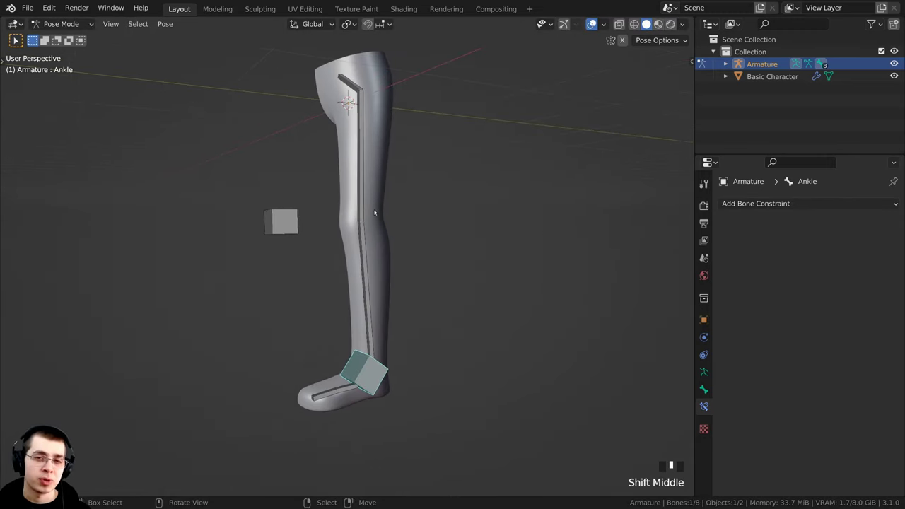
Compare the Knee and Ankle control bones with the Upper Leg bone by selecting each of them in turn.
{"action": "scroll", "coordinate": [359, 305], "scroll_direction": "up", "scroll_amount": 1}
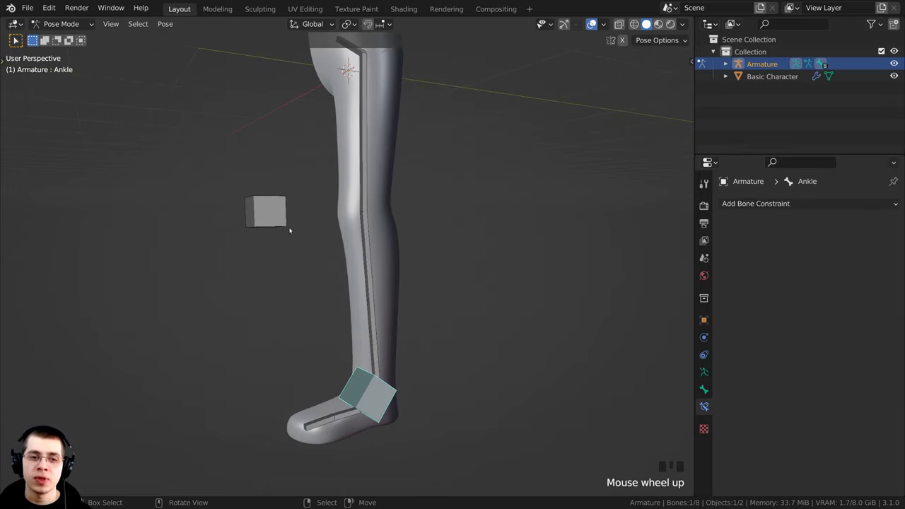
{"action": "right_click", "coordinate": [281, 216]}
{"action": "right_click", "coordinate": [357, 386]}
{"action": "right_click", "coordinate": [272, 220]}
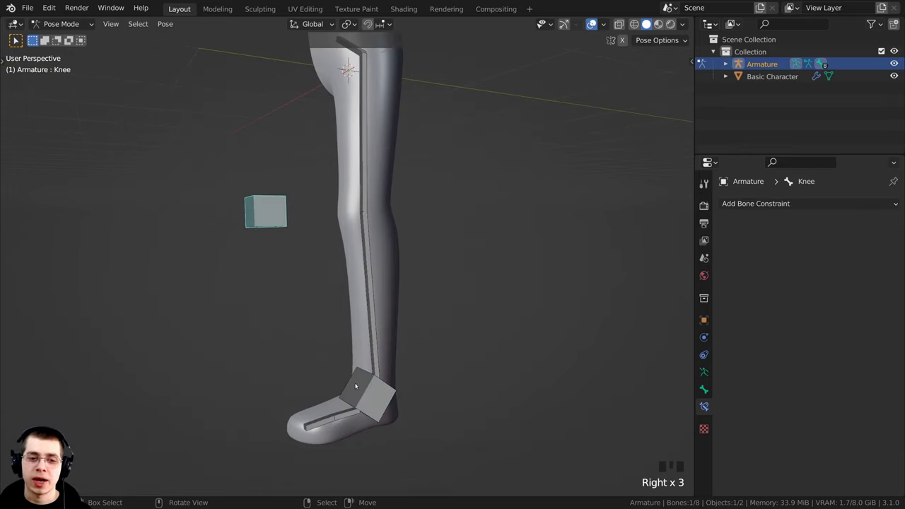
{"action": "right_click", "coordinate": [326, 288]}
{"action": "right_click", "coordinate": [287, 225]}
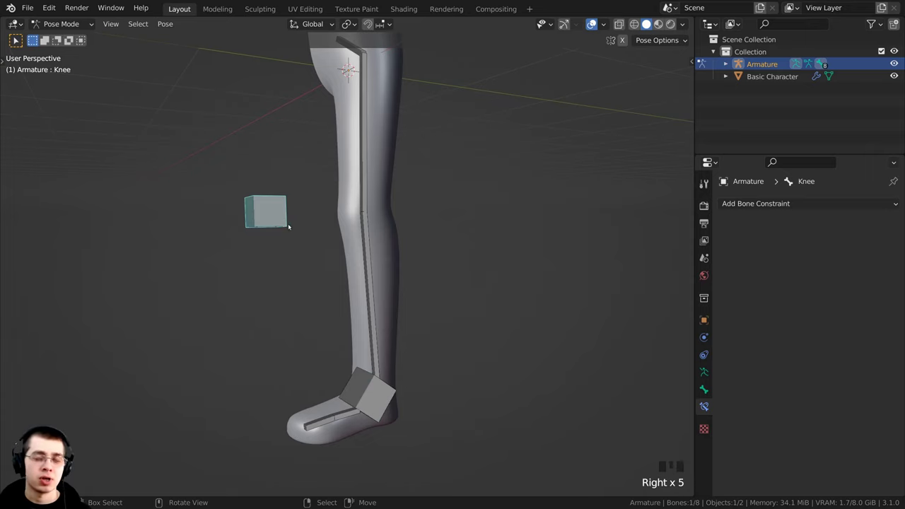
{"action": "right_click", "coordinate": [352, 374]}
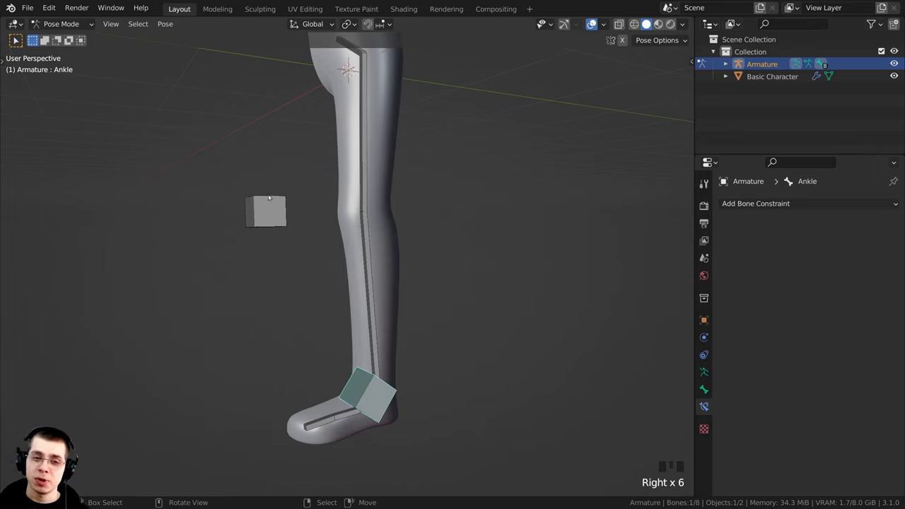
{"action": "right_click", "coordinate": [367, 183]}
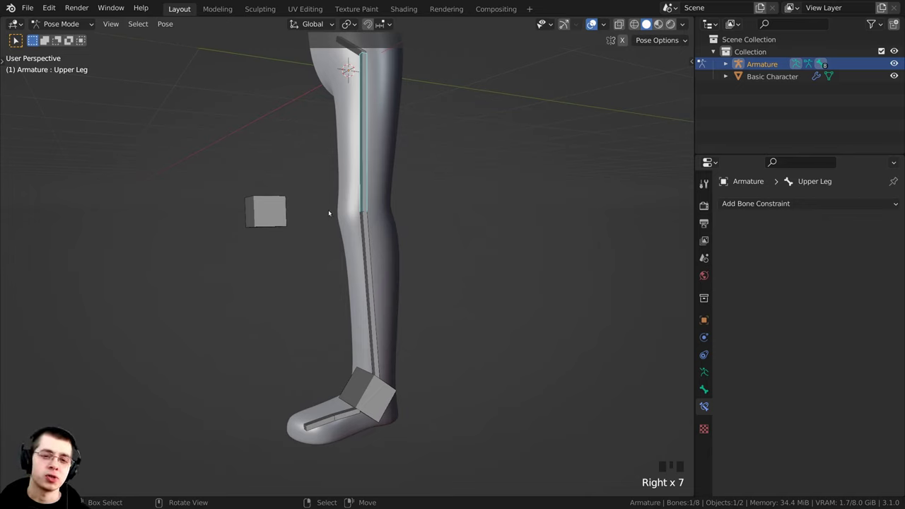
{"action": "right_click", "coordinate": [277, 225]}
{"action": "right_click", "coordinate": [348, 388]}
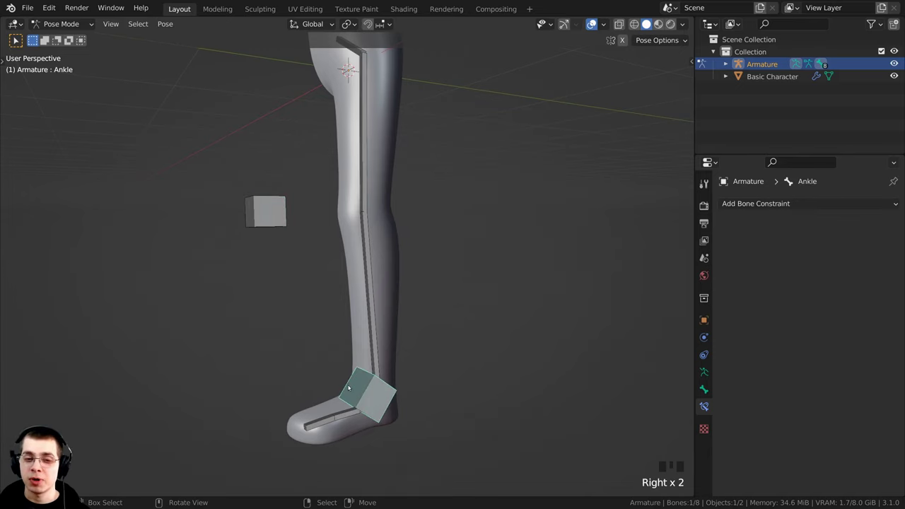
{"action": "right_click", "coordinate": [278, 232]}
{"action": "right_click", "coordinate": [348, 390]}
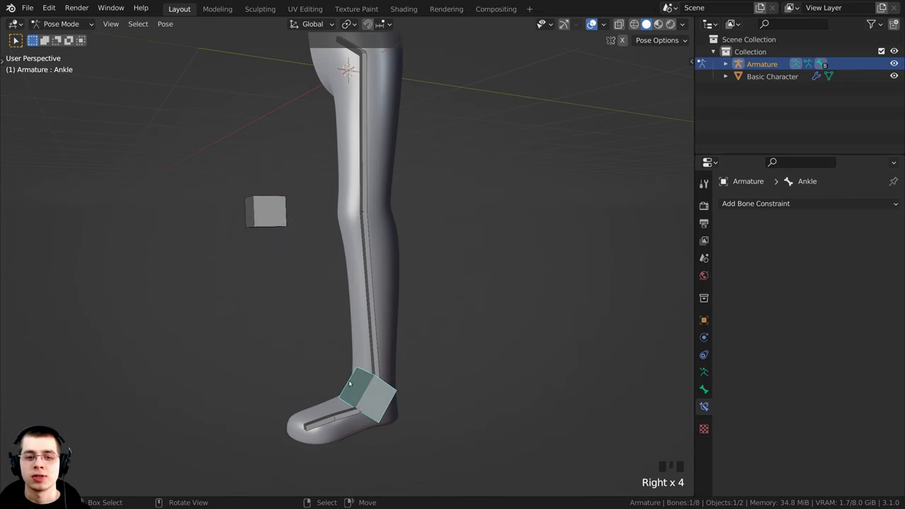
Turn off Deform in the bone properties of the Ankle and Knee control bones.
{"action": "left_click", "coordinate": [705, 391]}
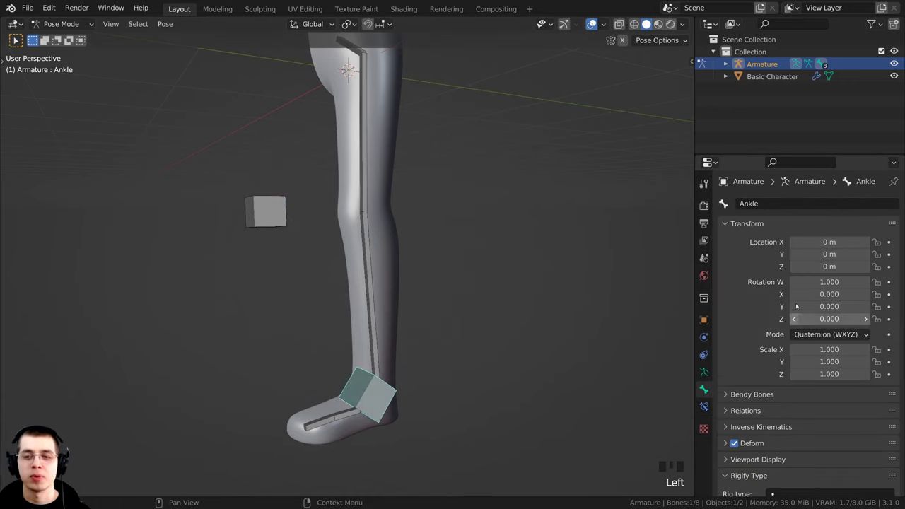
{"action": "scroll", "coordinate": [773, 292], "scroll_direction": "down", "scroll_amount": 5}
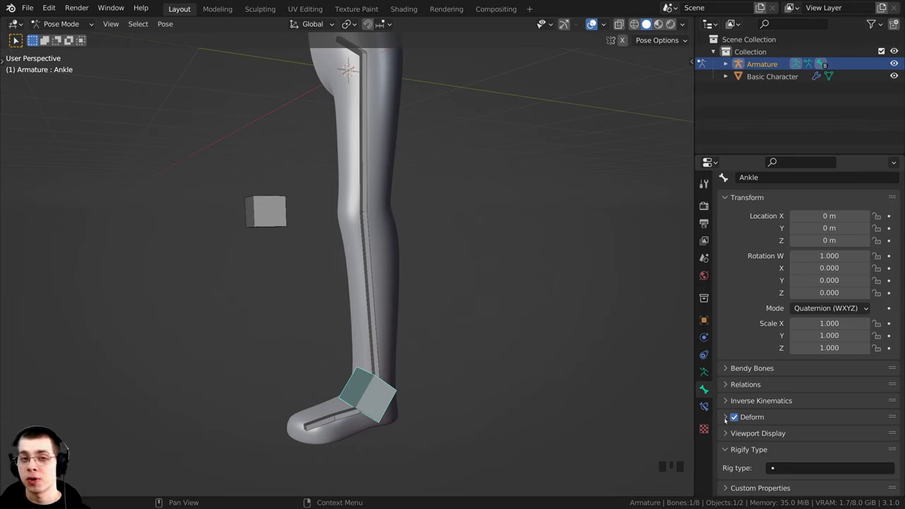
{"action": "right_click", "coordinate": [274, 222]}
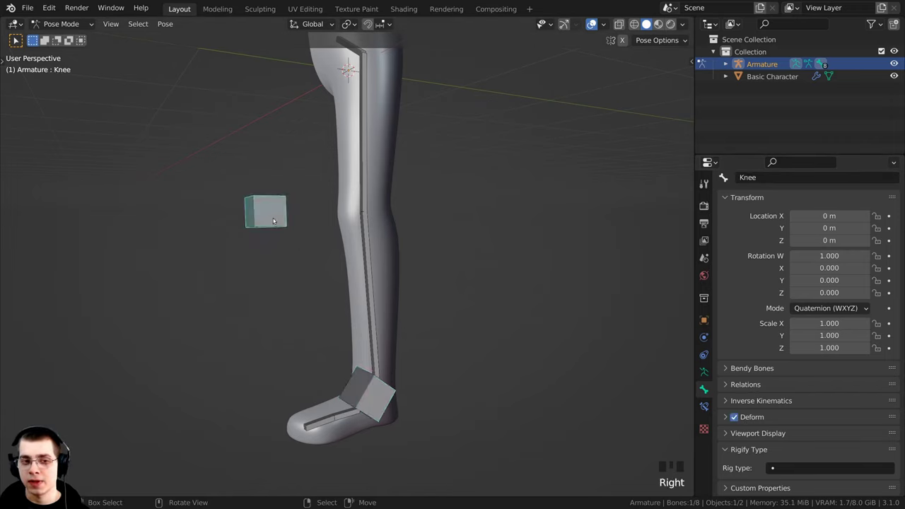
{"action": "left_click", "coordinate": [734, 417]}
{"action": "right_click", "coordinate": [371, 388]}
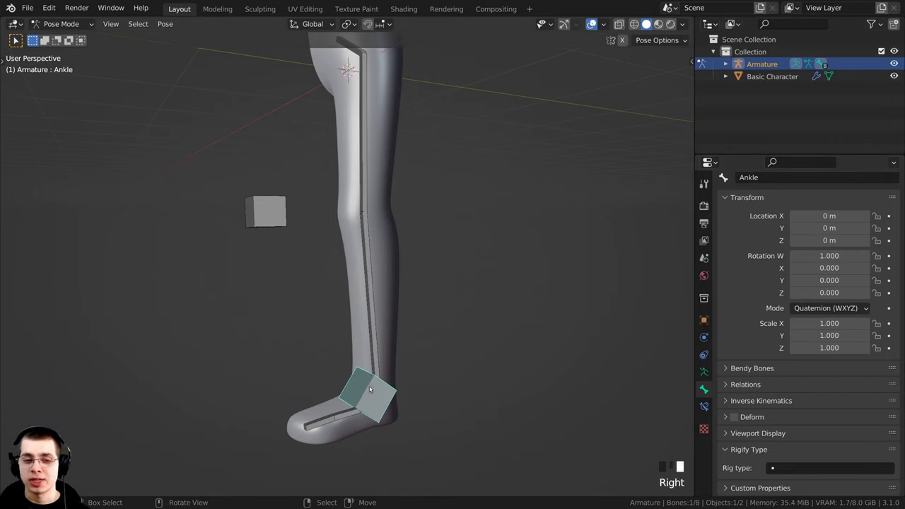
Check the Deform setting on the Upper Leg bone against the Knee and Ankle control bones.
{"action": "right_click", "coordinate": [260, 216]}
{"action": "right_click", "coordinate": [358, 388]}
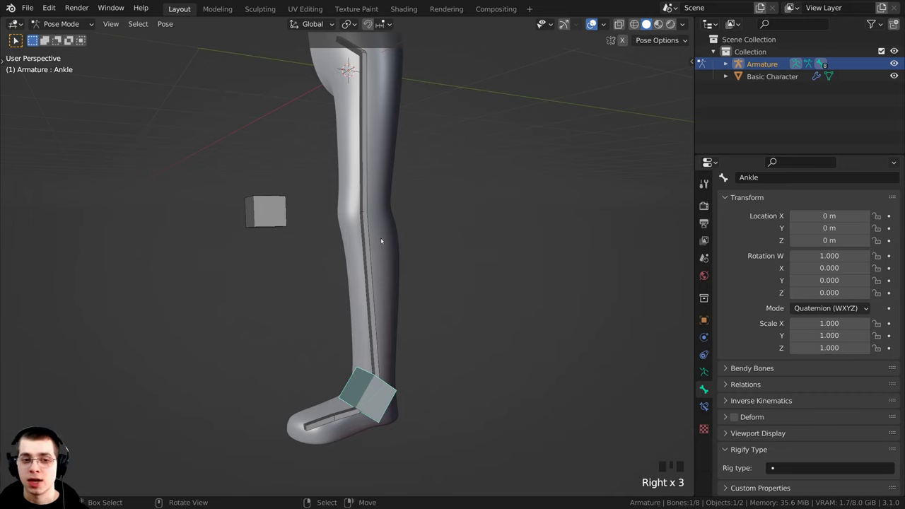
{"action": "right_click", "coordinate": [370, 227]}
{"action": "right_click", "coordinate": [361, 132]}
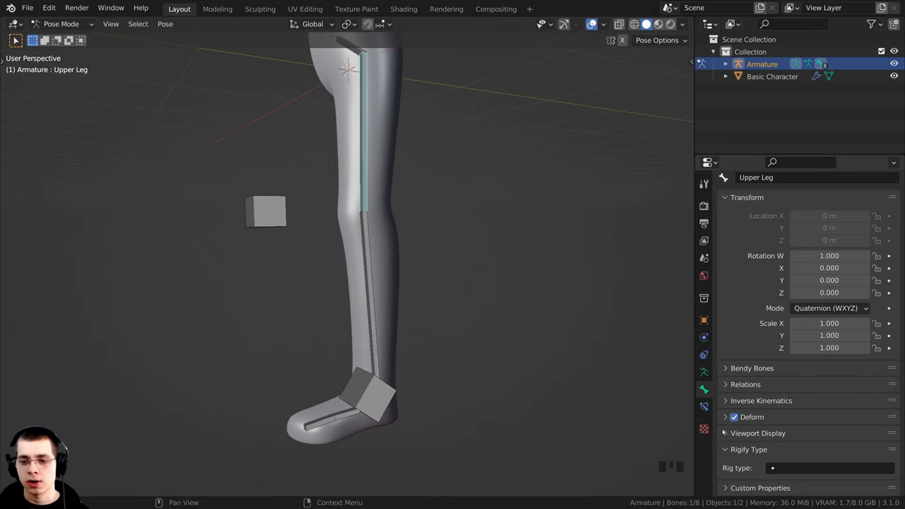
{"action": "right_click", "coordinate": [364, 393]}
{"action": "right_click", "coordinate": [270, 203]}
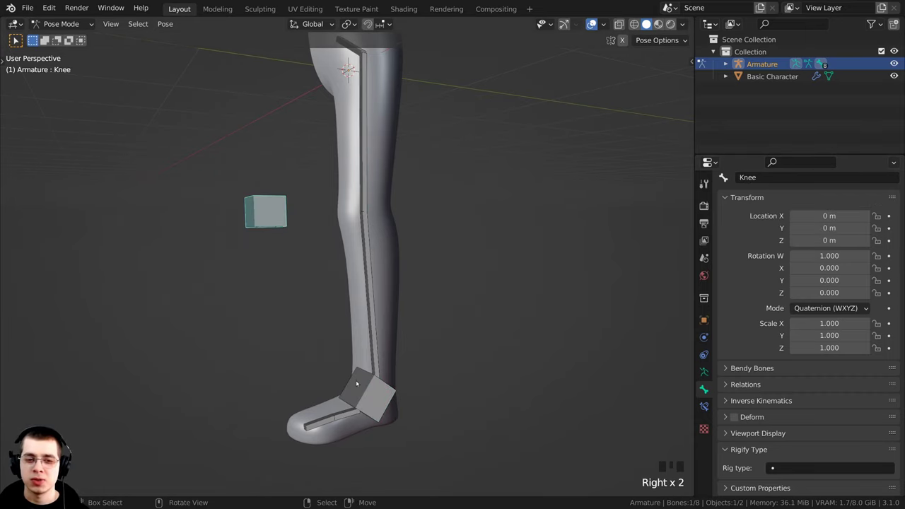
{"action": "right_click", "coordinate": [359, 386]}
{"action": "right_click", "coordinate": [266, 211]}
{"action": "right_click", "coordinate": [364, 392]}
Switch the armature from Pose Mode to Object Mode and deselect everything.
{"action": "middle_click_drag", "start_coordinate": [375, 254], "coordinate": [391, 294], "text": "shift"}
{"action": "scroll", "coordinate": [387, 292], "scroll_direction": "up", "scroll_amount": 2, "text": "shift"}
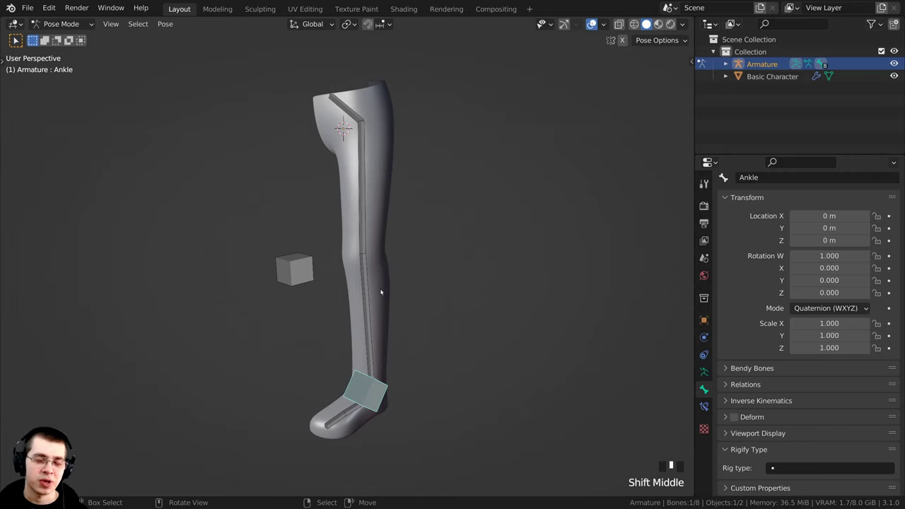
{"action": "left_click", "coordinate": [65, 24]}
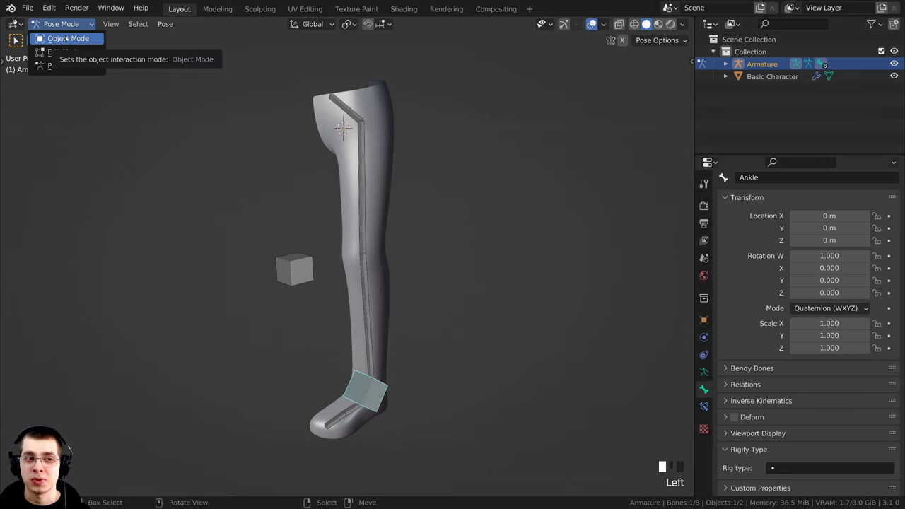
{"action": "left_click", "coordinate": [65, 38]}
{"action": "middle_click_drag", "start_coordinate": [322, 237], "coordinate": [331, 239]}
{"action": "key", "text": "a"}
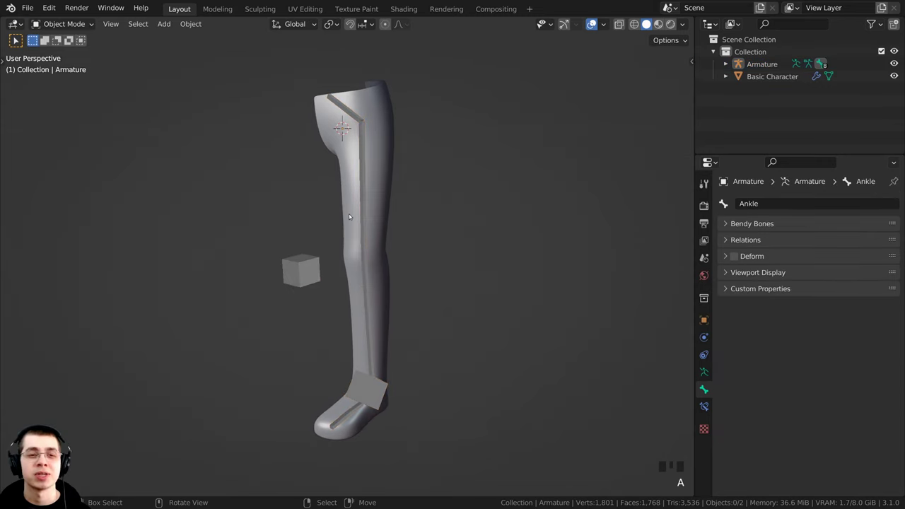
Select the Basic Character mesh, add the armature as the active object, and parent the mesh to it With Automatic Weights.
{"action": "right_click", "coordinate": [374, 103]}
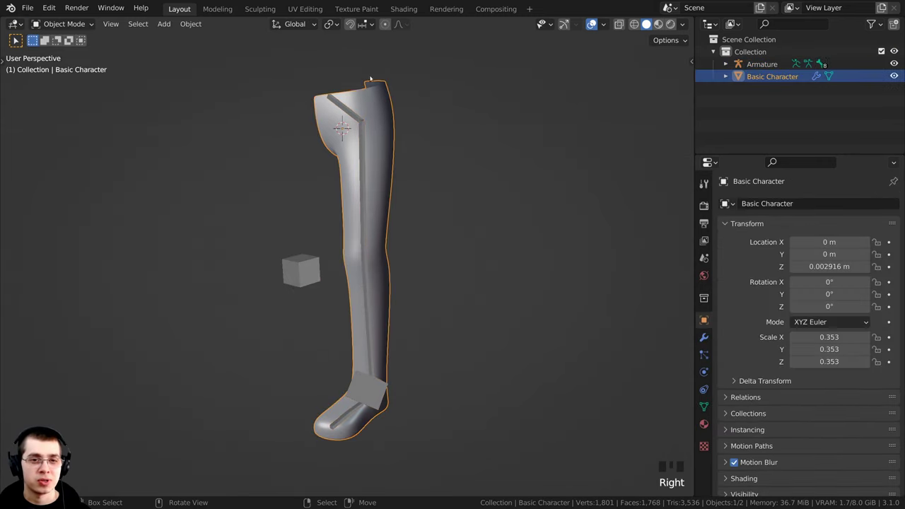
{"action": "right_click", "coordinate": [352, 117], "text": "shift"}
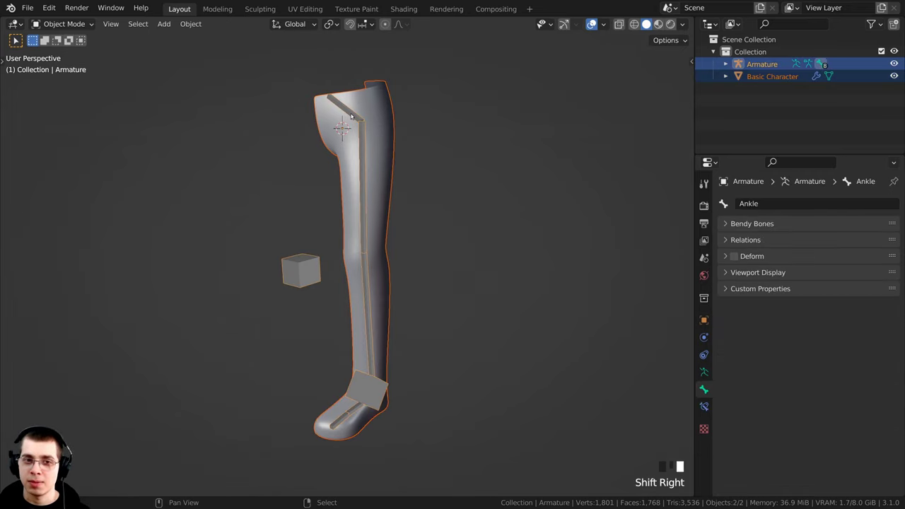
{"action": "middle_click_drag", "start_coordinate": [353, 126], "coordinate": [341, 141], "text": "shift"}
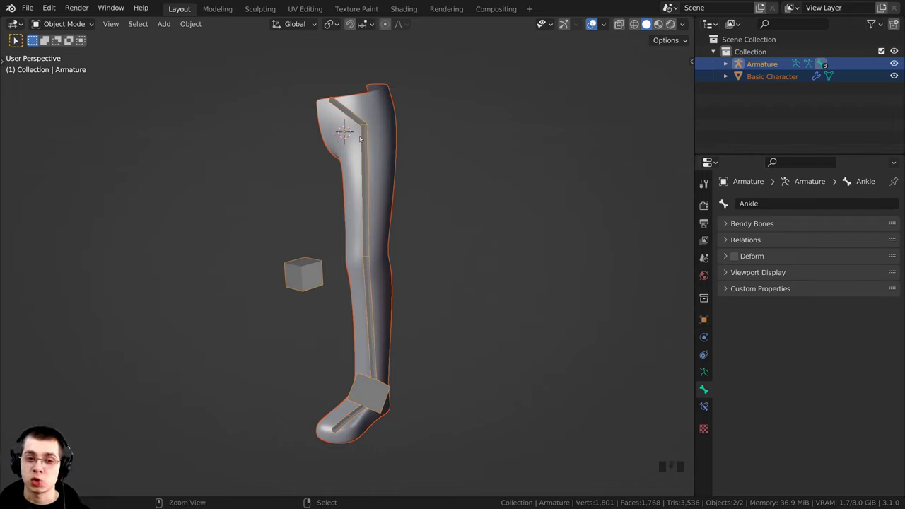
{"action": "key", "text": "ctrl+p"}
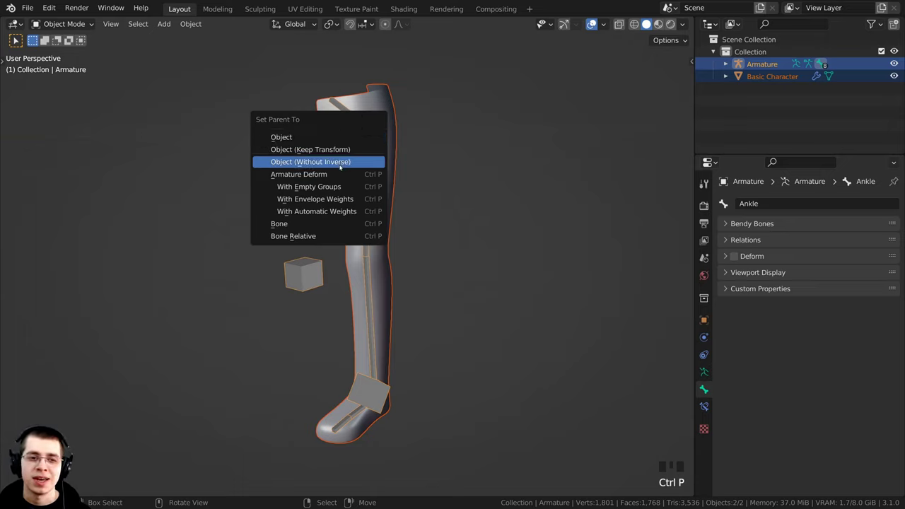
{"action": "left_click", "coordinate": [316, 211]}
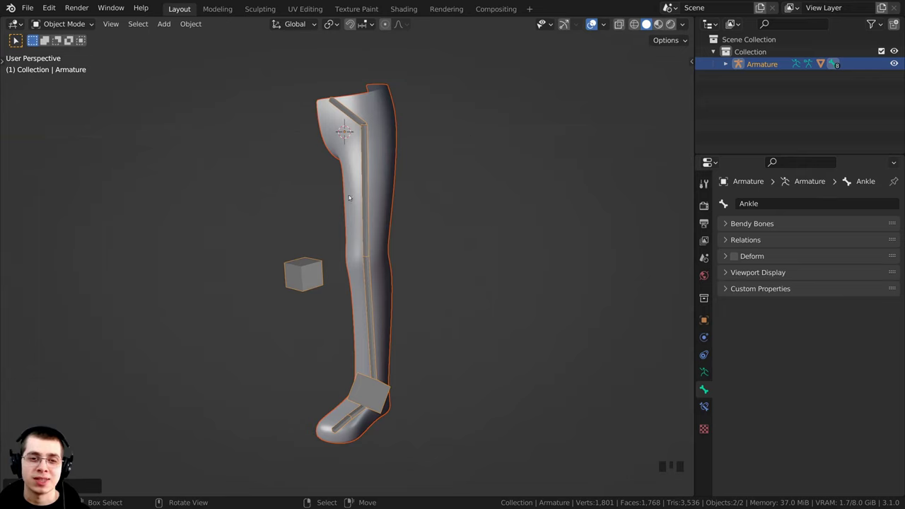
{"action": "middle_click_drag", "start_coordinate": [369, 186], "coordinate": [379, 160]}
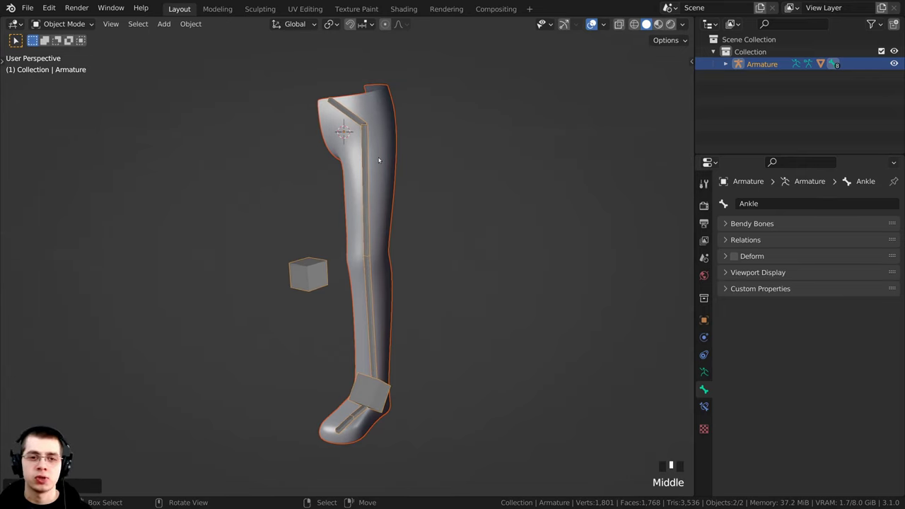
Select only the armature and put it back into Pose Mode.
{"action": "right_click", "coordinate": [315, 271]}
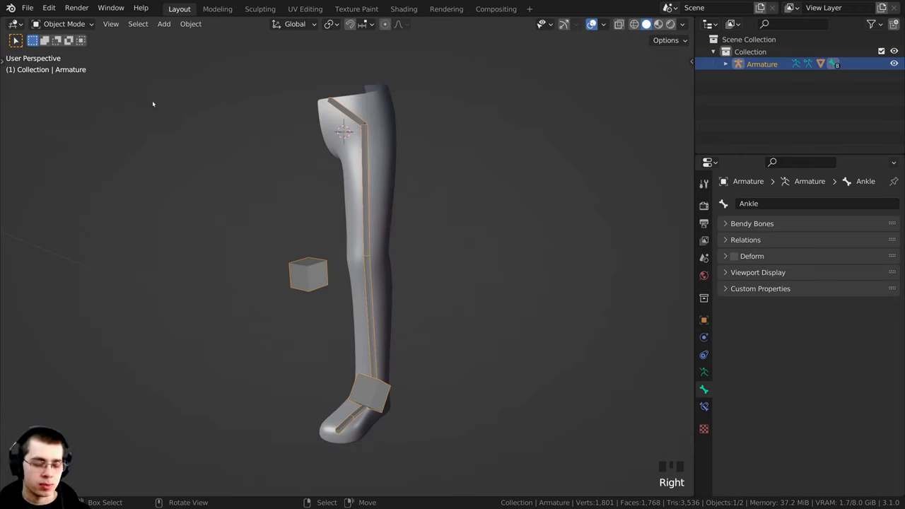
{"action": "key", "text": "ctrl+Tab"}
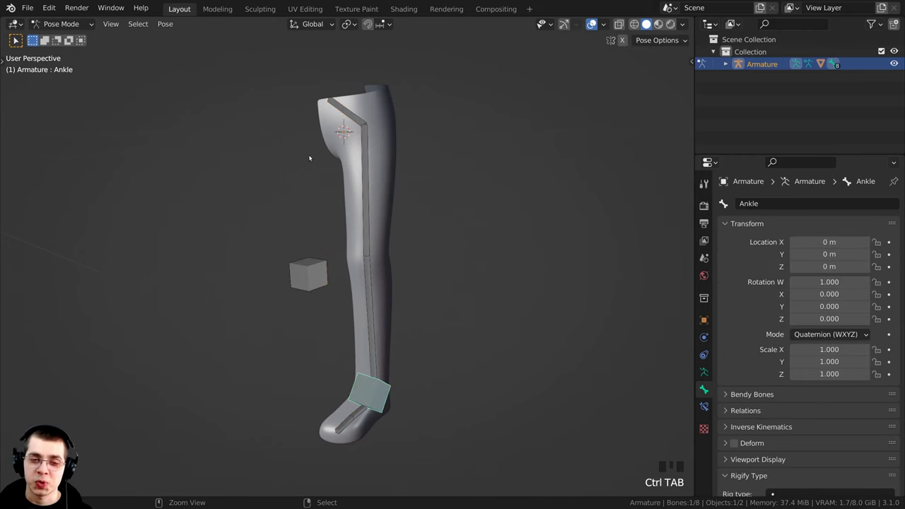
{"action": "left_click", "coordinate": [62, 25]}
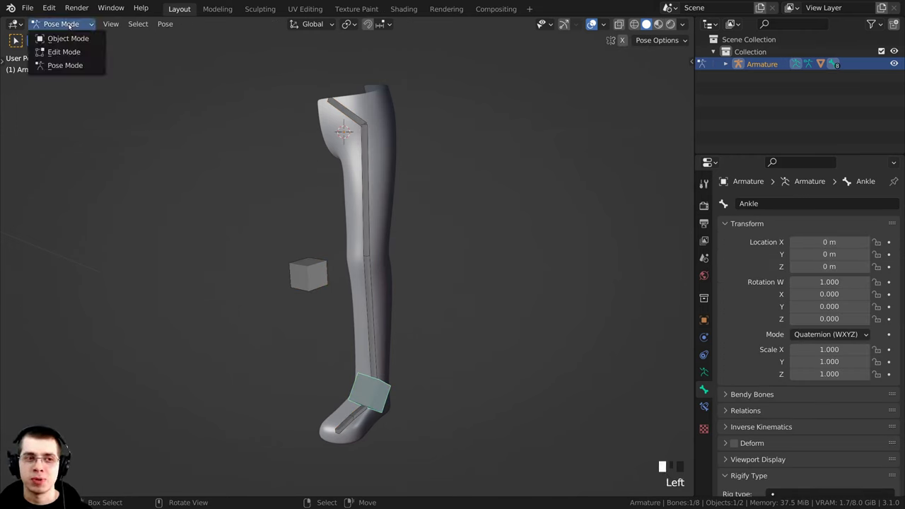
{"action": "left_click", "coordinate": [60, 70]}
Move and rotate the Ankle control bone to test how the parented leg mesh bends.
{"action": "middle_click_drag", "start_coordinate": [364, 327], "coordinate": [347, 330]}
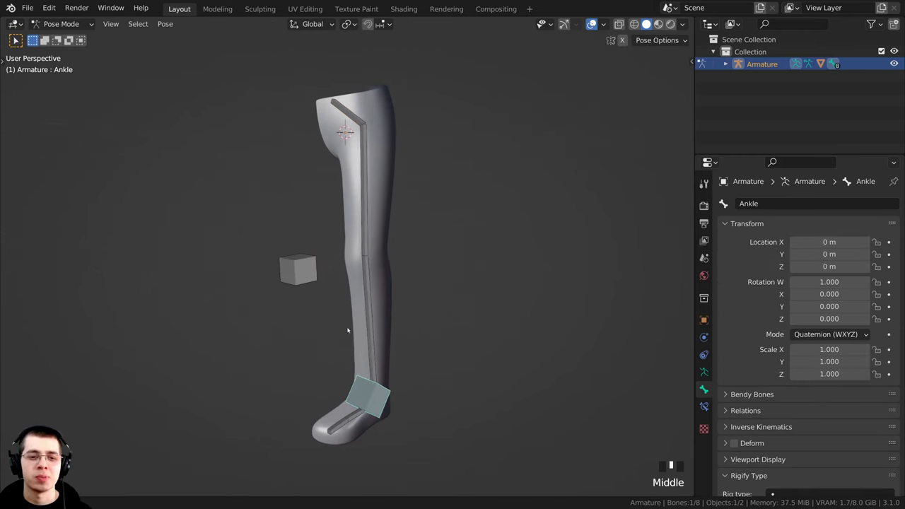
{"action": "key", "text": "g"}
{"action": "left_click", "coordinate": [377, 333]}
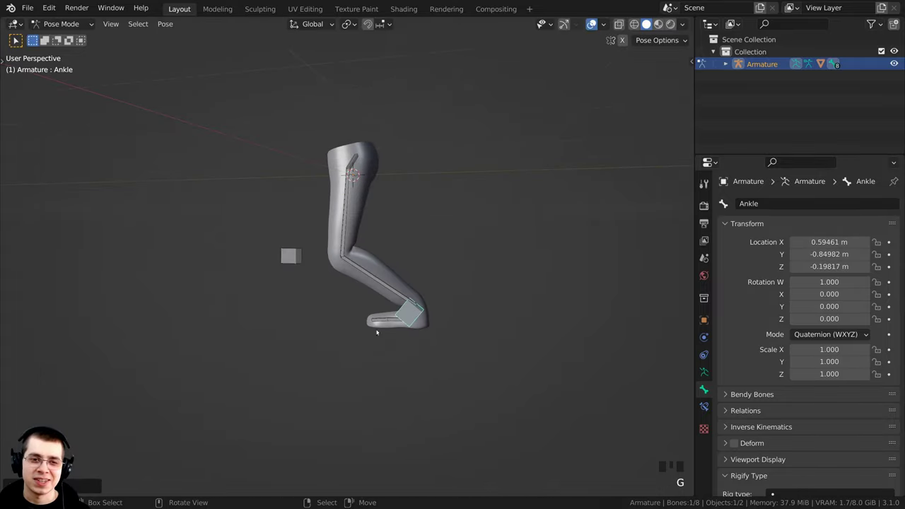
{"action": "key", "text": "g"}
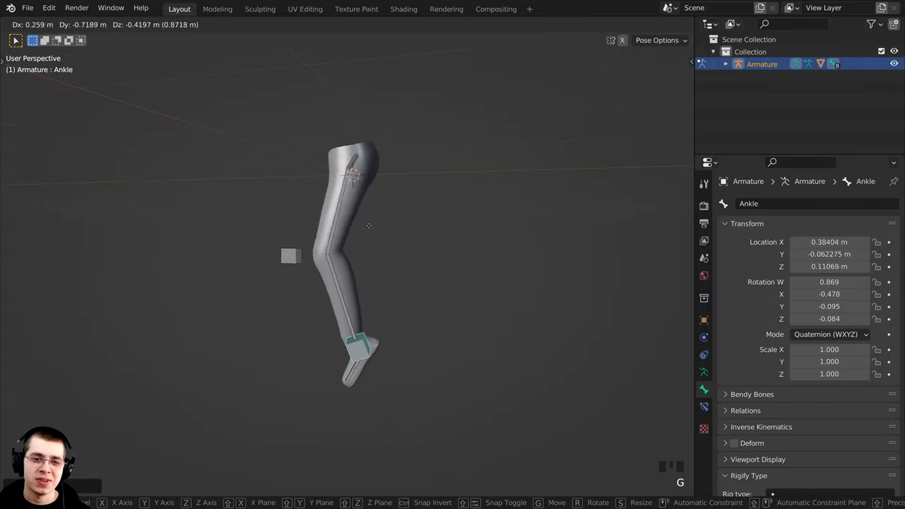
{"action": "key", "text": "r"}
{"action": "key", "text": "g"}
{"action": "left_click", "coordinate": [437, 281]}
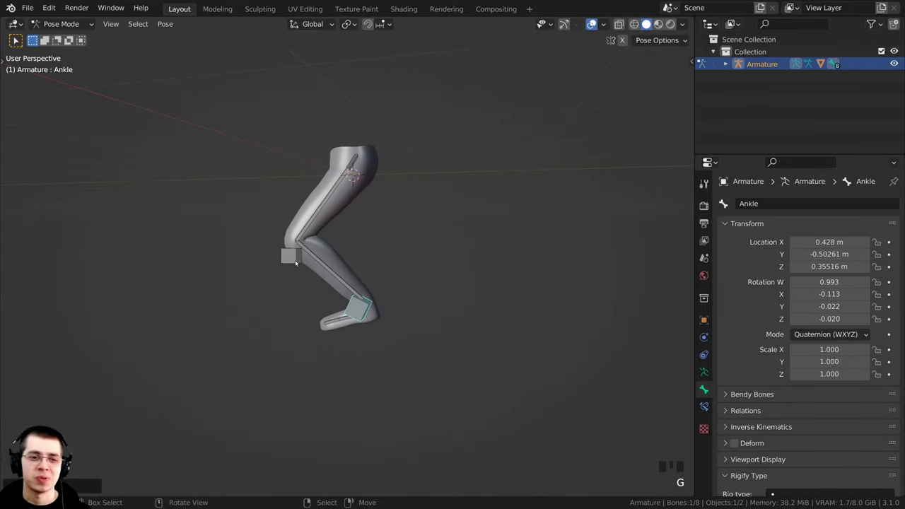
Move the Knee control bone farther out in front of the leg.
{"action": "left_click", "coordinate": [297, 262]}
{"action": "key", "text": "g"}
{"action": "left_click", "coordinate": [241, 239]}
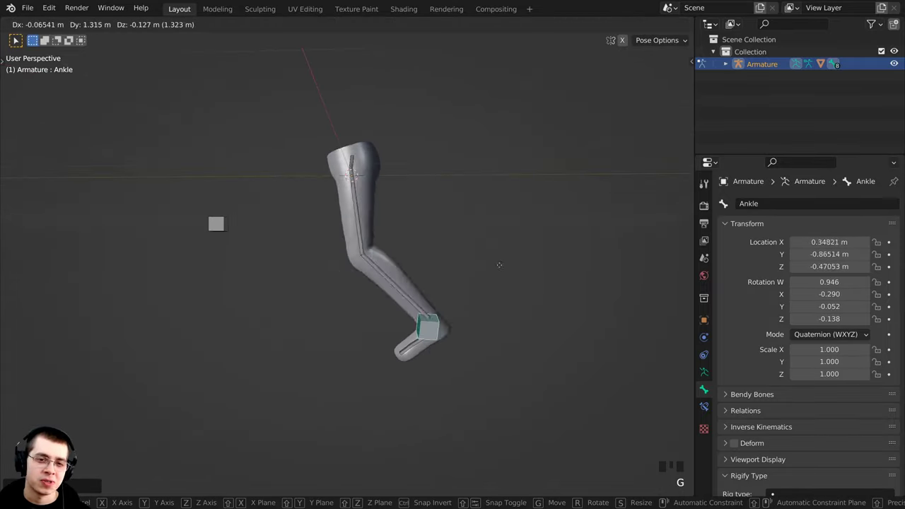
Move and rotate the Ankle control bone through several poses to test how the leg mesh bends in side view.
{"action": "left_click", "coordinate": [418, 204]}
{"action": "key", "text": "r"}
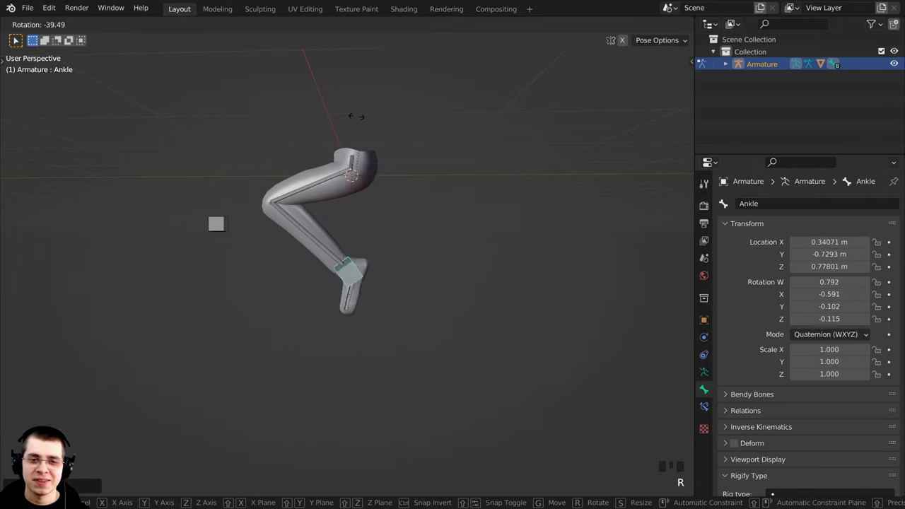
{"action": "left_click", "coordinate": [325, 118]}
{"action": "key", "text": "g"}
{"action": "left_click", "coordinate": [314, 173]}
{"action": "key", "text": "r"}
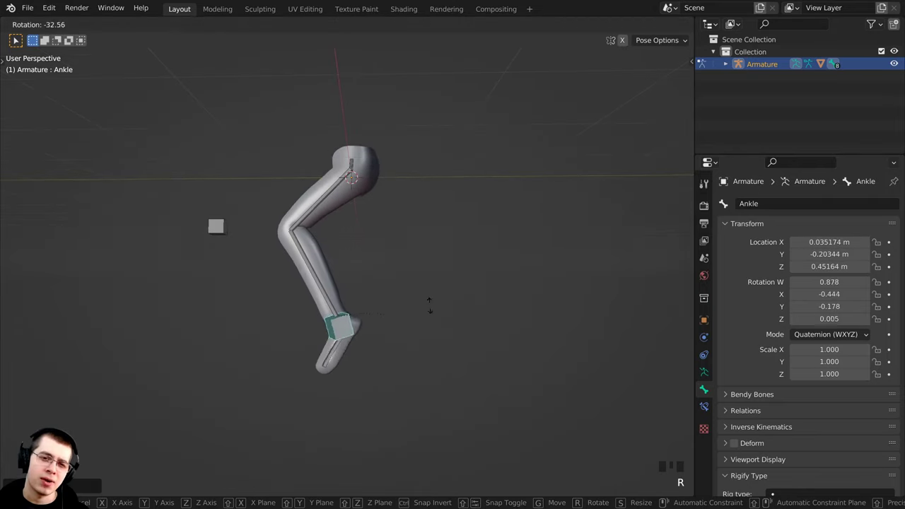
{"action": "key", "text": "g"}
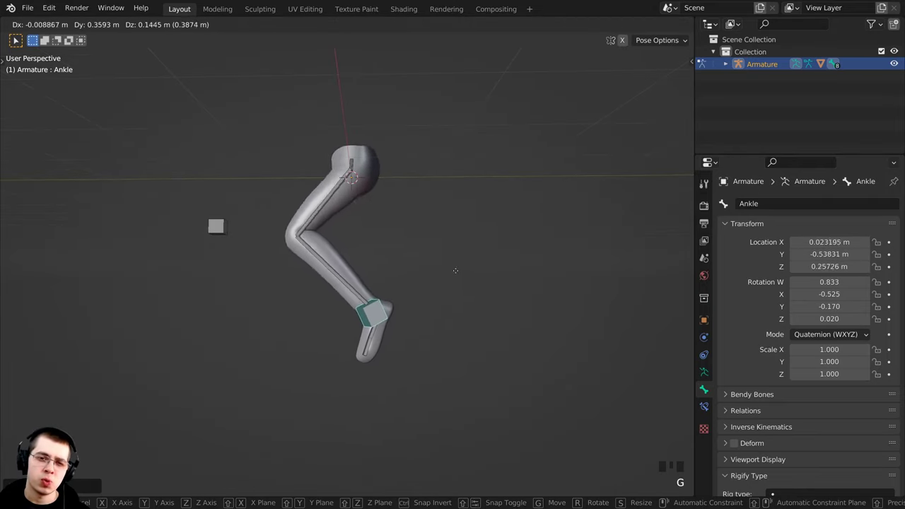
{"action": "key", "text": "r"}
{"action": "key", "text": "g"}
{"action": "left_click", "coordinate": [470, 366]}
{"action": "key", "text": "r"}
{"action": "left_click", "coordinate": [437, 214]}
{"action": "key", "text": "g"}
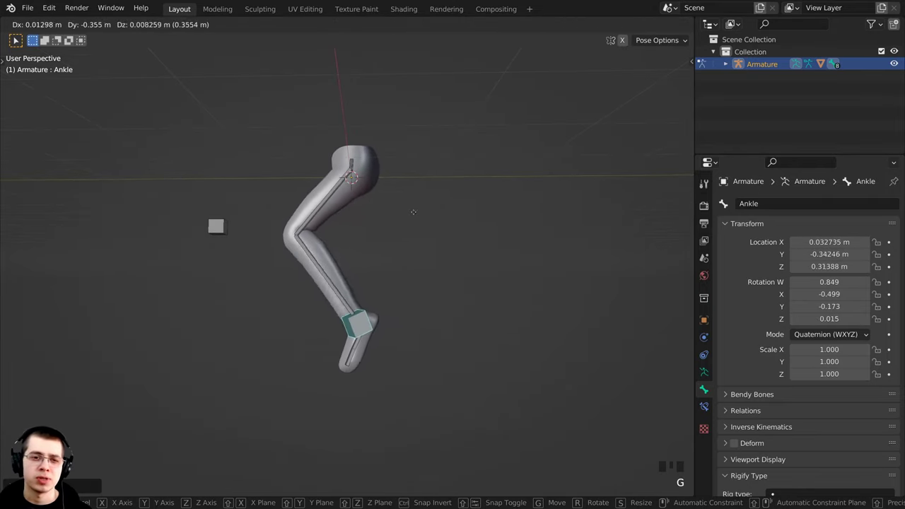
{"action": "left_click", "coordinate": [406, 221]}
Reposition the Ankle control bone while checking the knee deformation from several angles, then rotate it to tilt the foot.
{"action": "middle_click_drag", "start_coordinate": [311, 234], "coordinate": [409, 272]}
{"action": "key", "text": "g"}
{"action": "left_click", "coordinate": [426, 248]}
{"action": "scroll", "coordinate": [409, 271], "scroll_direction": "up", "scroll_amount": 3}
{"action": "key", "text": "g"}
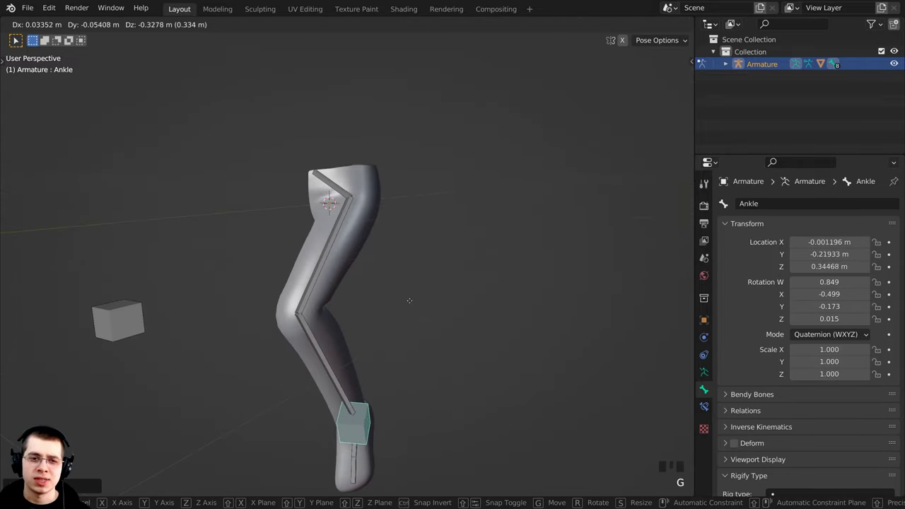
{"action": "left_click", "coordinate": [381, 192]}
{"action": "scroll", "coordinate": [365, 176], "scroll_direction": "down", "scroll_amount": 2}
{"action": "key", "text": "g"}
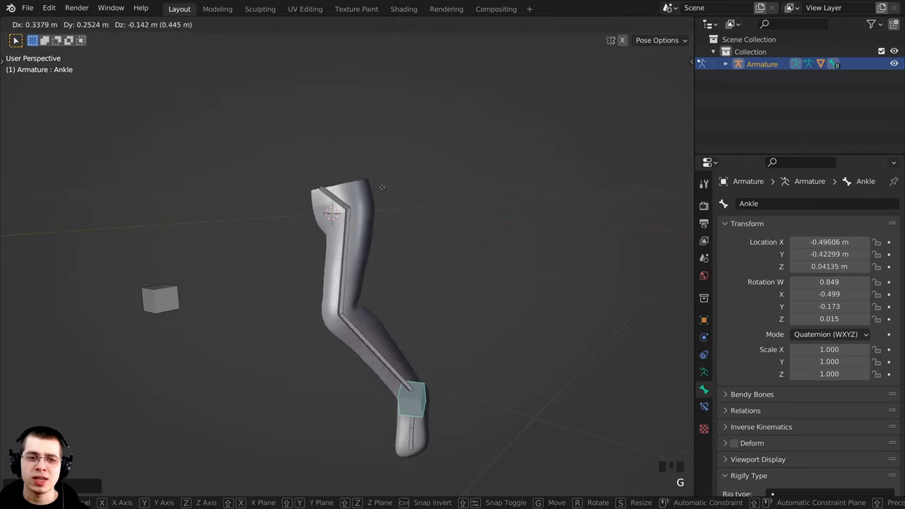
{"action": "left_click", "coordinate": [322, 179]}
{"action": "scroll", "coordinate": [329, 212], "scroll_direction": "up", "scroll_amount": 1}
{"action": "middle_click_drag", "start_coordinate": [341, 259], "coordinate": [297, 260]}
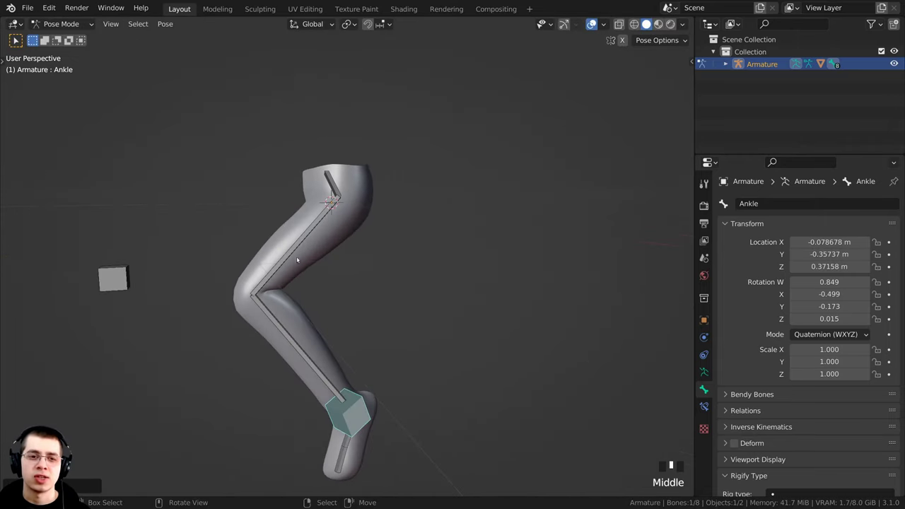
{"action": "middle_click_drag", "start_coordinate": [326, 301], "coordinate": [353, 305]}
{"action": "key", "text": "g"}
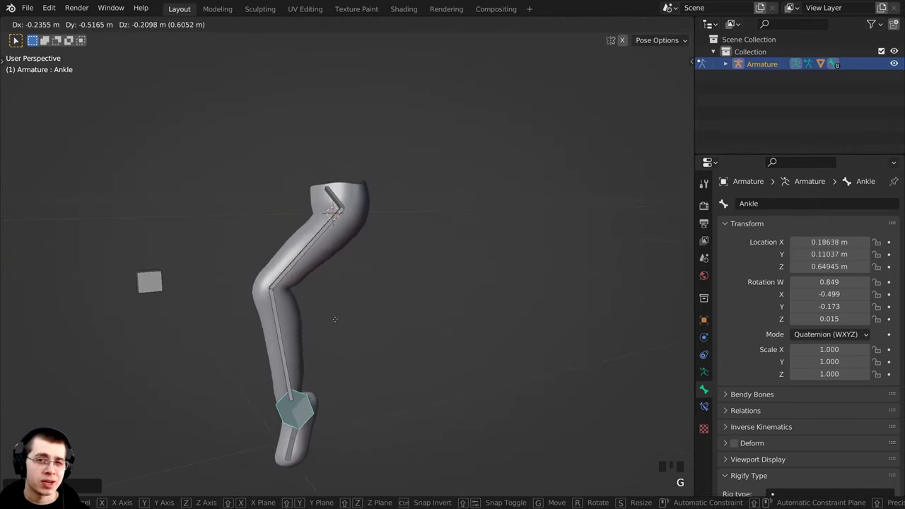
{"action": "left_click", "coordinate": [369, 303]}
{"action": "key", "text": "r"}
{"action": "left_click", "coordinate": [367, 313]}
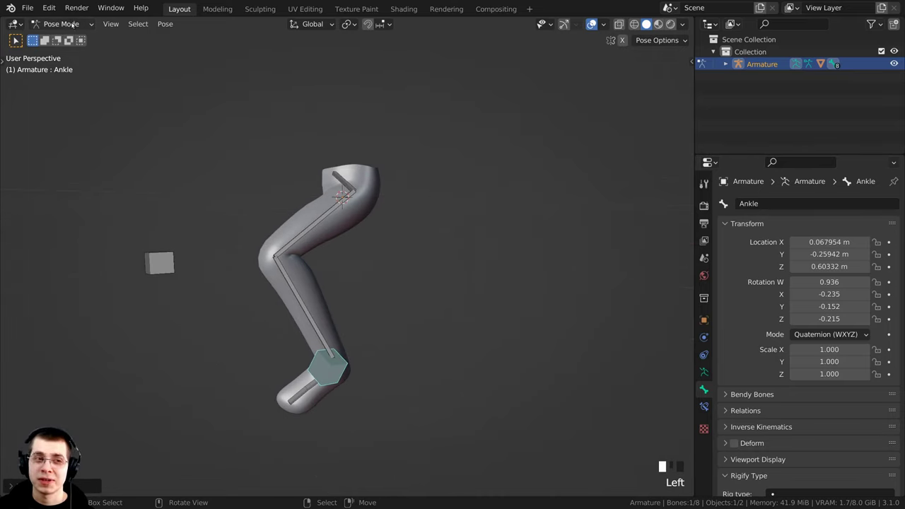
Return to Object Mode, select the armature, and add the Basic Character mesh to the selection as the active object.
{"action": "left_click", "coordinate": [72, 24]}
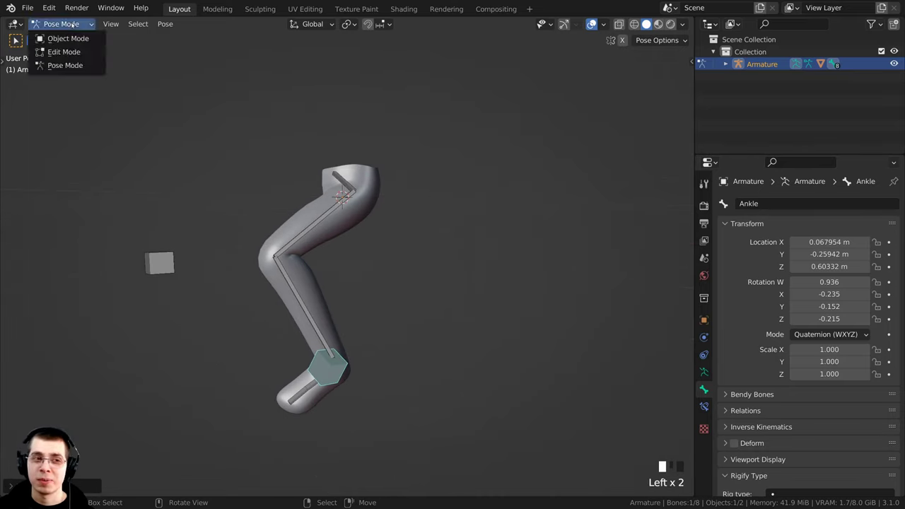
{"action": "left_click", "coordinate": [71, 38]}
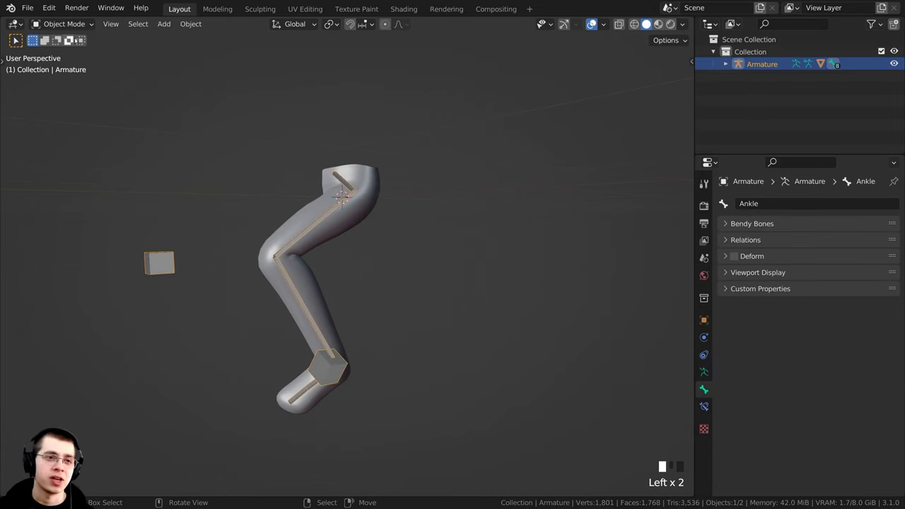
{"action": "middle_click_drag", "start_coordinate": [386, 279], "coordinate": [375, 246]}
{"action": "left_click", "coordinate": [377, 249]}
{"action": "scroll", "coordinate": [375, 241], "scroll_direction": "up", "scroll_amount": 2}
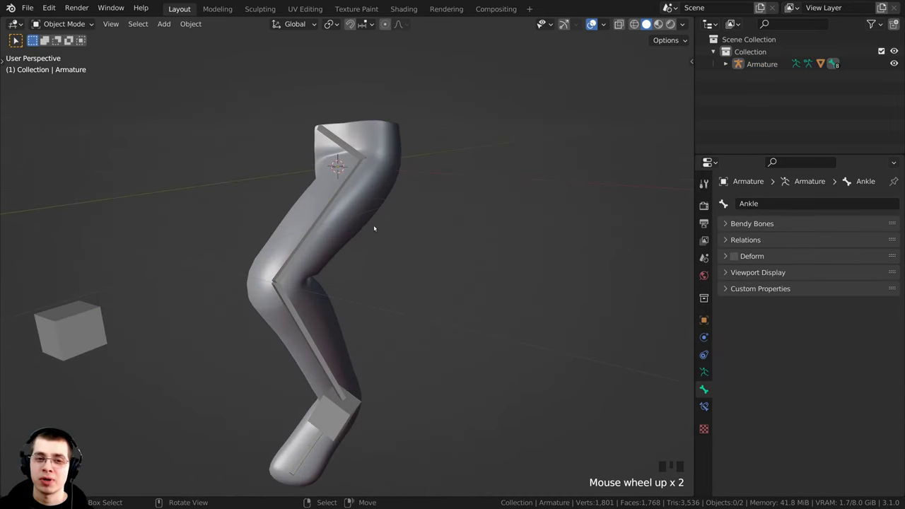
{"action": "right_click", "coordinate": [364, 165]}
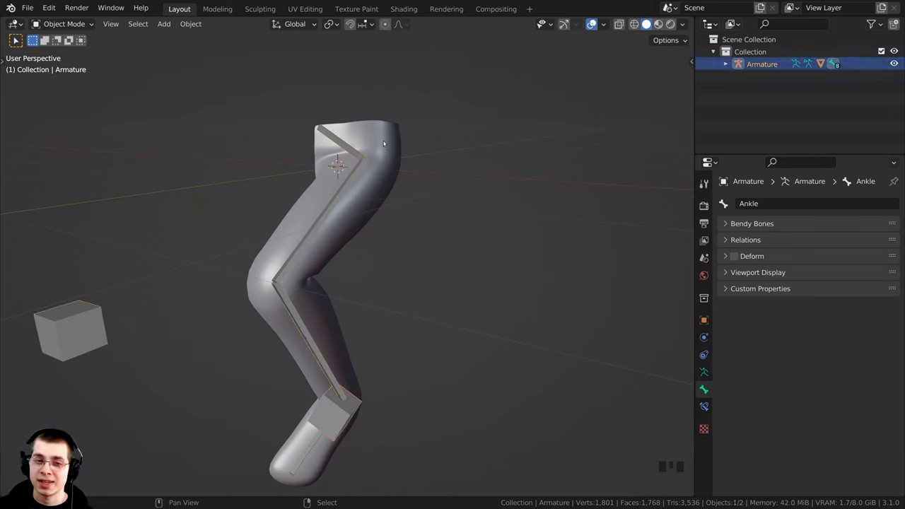
{"action": "right_click", "coordinate": [384, 143], "text": "shift"}
{"action": "right_click", "coordinate": [351, 148]}
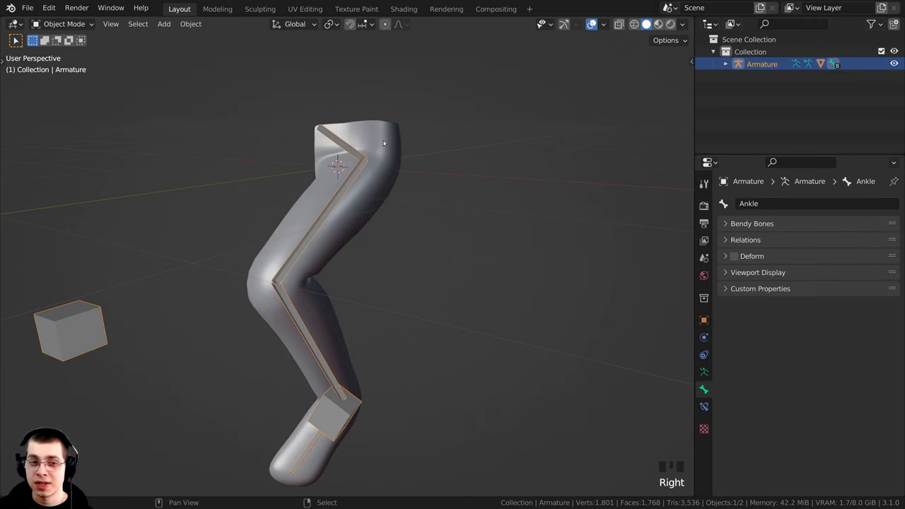
{"action": "right_click", "coordinate": [384, 143], "text": "shift"}
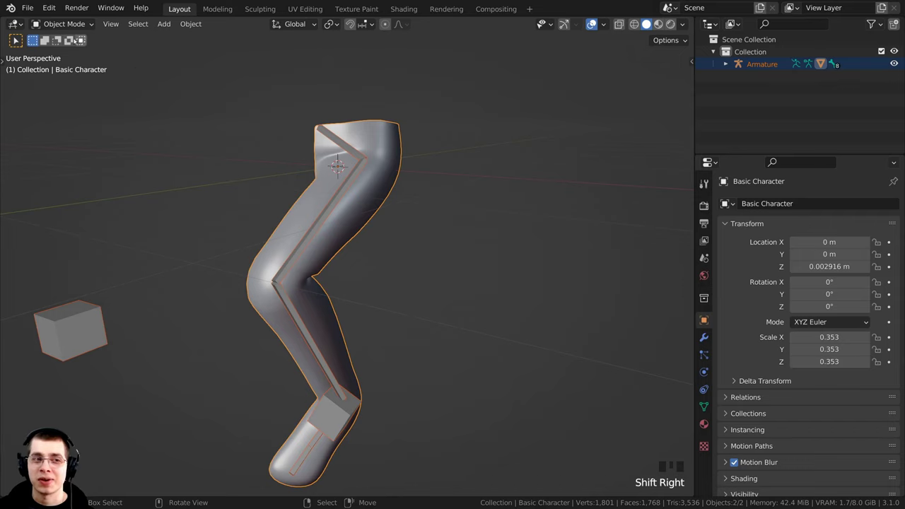
Put the Basic Character mesh into Weight Paint mode.
{"action": "left_click", "coordinate": [64, 24]}
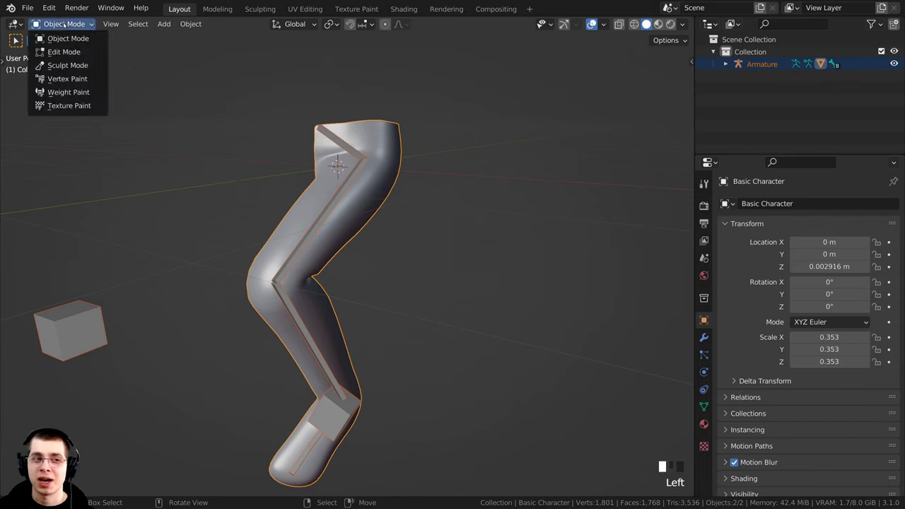
{"action": "left_click", "coordinate": [67, 92]}
{"action": "middle_click_drag", "start_coordinate": [175, 216], "coordinate": [368, 233]}
{"action": "scroll", "coordinate": [396, 251], "scroll_direction": "up", "scroll_amount": 2}
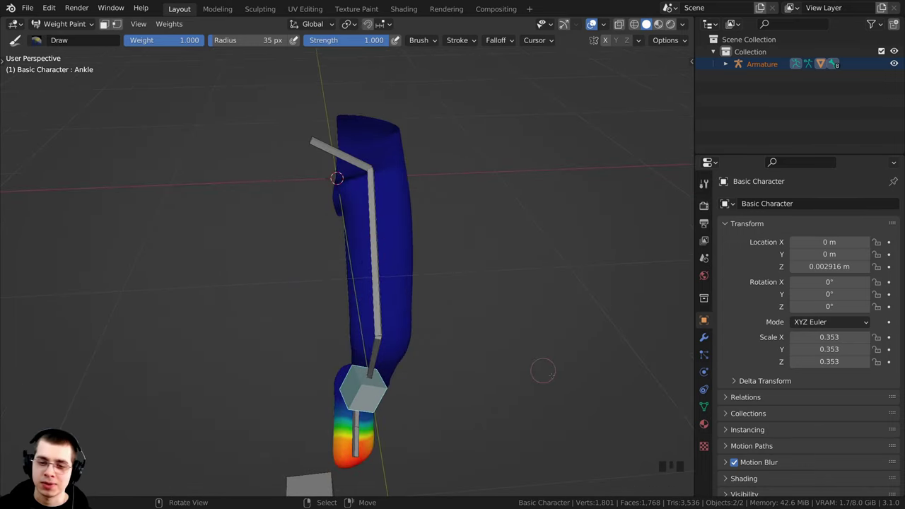
Select the Hips, Upper Leg and Lower Leg bones in turn to inspect their weights, ending on the Upper Leg.
{"action": "right_click", "coordinate": [350, 156]}
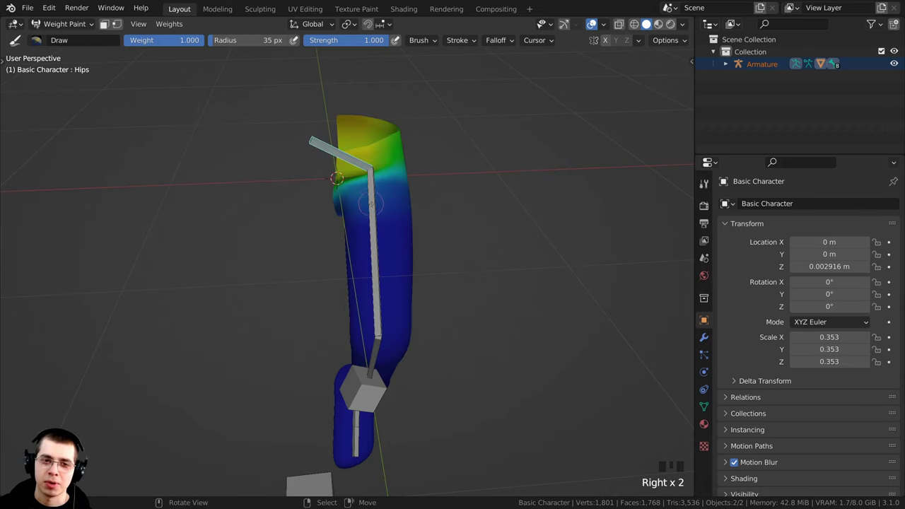
{"action": "right_click", "coordinate": [373, 211]}
{"action": "middle_click_drag", "start_coordinate": [372, 211], "coordinate": [374, 261]}
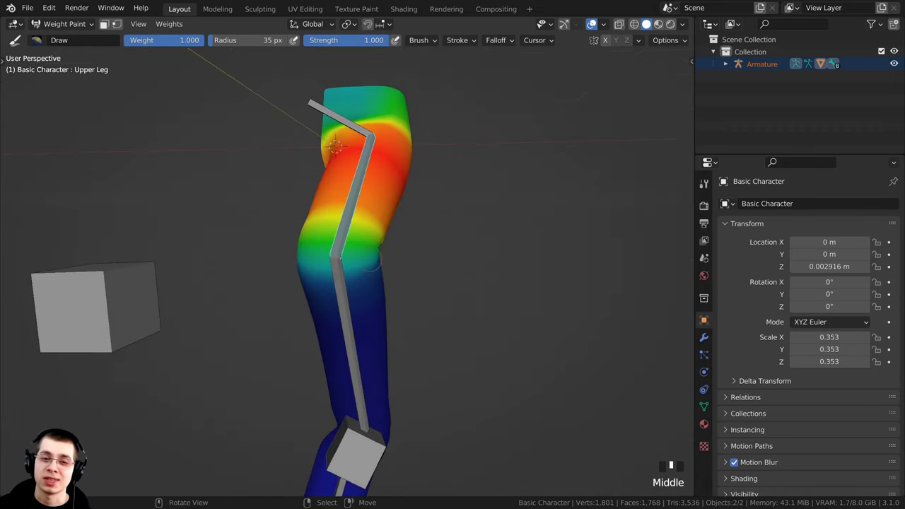
{"action": "right_click", "coordinate": [342, 301]}
{"action": "middle_click_drag", "start_coordinate": [342, 300], "coordinate": [346, 178], "text": "shift"}
{"action": "right_click", "coordinate": [358, 352]}
{"action": "middle_click_drag", "start_coordinate": [358, 352], "coordinate": [362, 243]}
{"action": "right_click", "coordinate": [304, 237]}
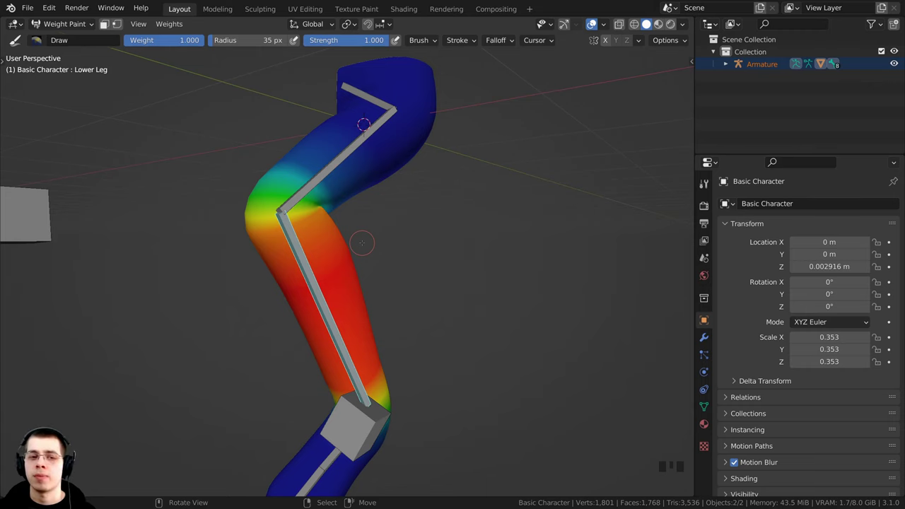
Examine how the Upper Leg bone's weights fade across the thigh and knee.
{"action": "middle_click_drag", "start_coordinate": [349, 243], "coordinate": [329, 242], "text": "shift"}
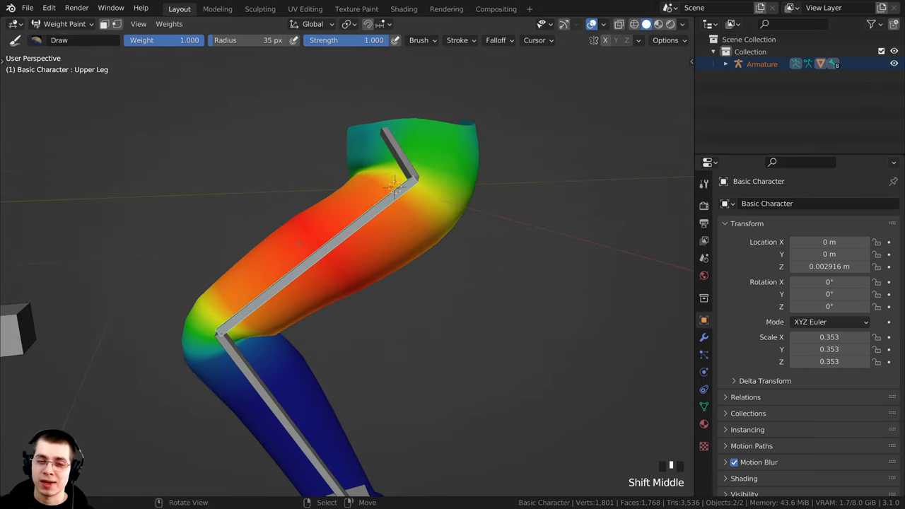
{"action": "scroll", "coordinate": [300, 243], "scroll_direction": "up", "scroll_amount": 2}
{"action": "scroll", "coordinate": [329, 242], "scroll_direction": "down", "scroll_amount": 1}
{"action": "middle_click_drag", "start_coordinate": [246, 326], "coordinate": [247, 308]}
{"action": "middle_click_drag", "start_coordinate": [267, 380], "coordinate": [280, 431], "text": "shift"}
{"action": "scroll", "coordinate": [304, 283], "scroll_direction": "up", "scroll_amount": 2}
{"action": "middle_click_drag", "start_coordinate": [324, 171], "coordinate": [325, 206], "text": "shift"}
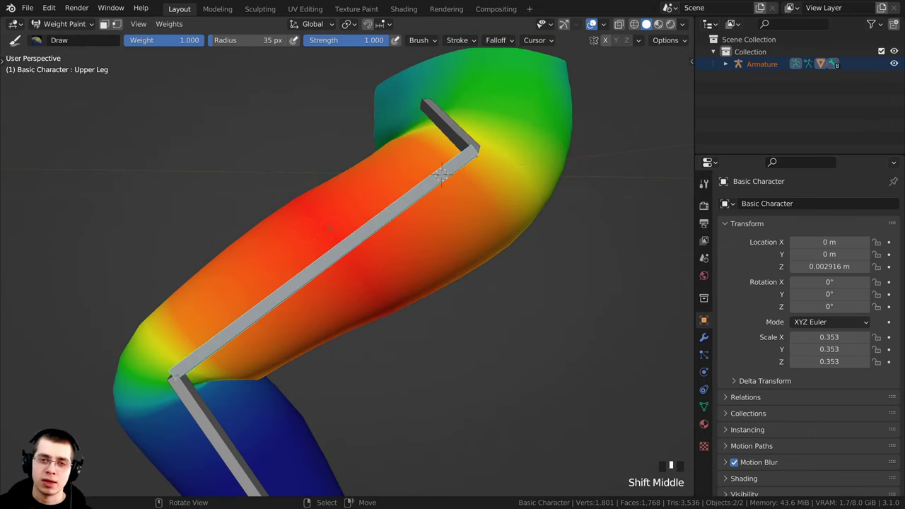
{"action": "scroll", "coordinate": [381, 275], "scroll_direction": "down", "scroll_amount": 3}
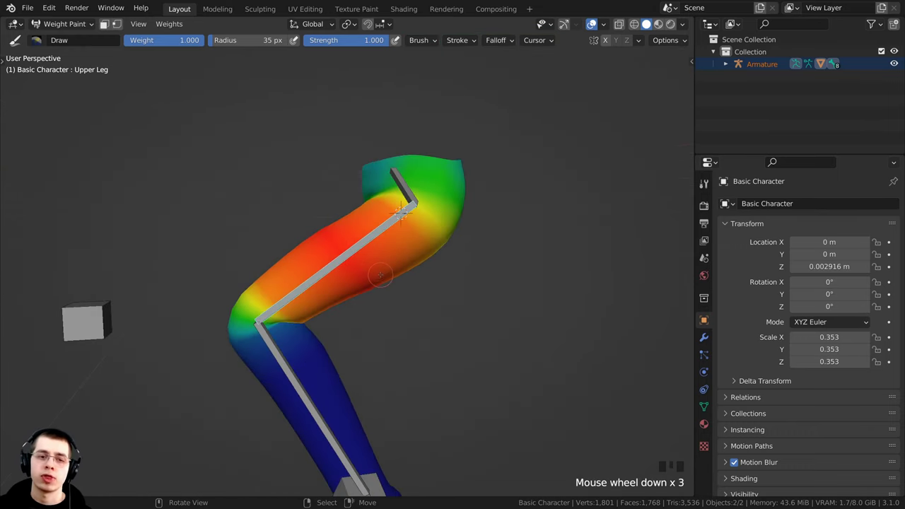
{"action": "scroll", "coordinate": [342, 267], "scroll_direction": "up", "scroll_amount": 1}
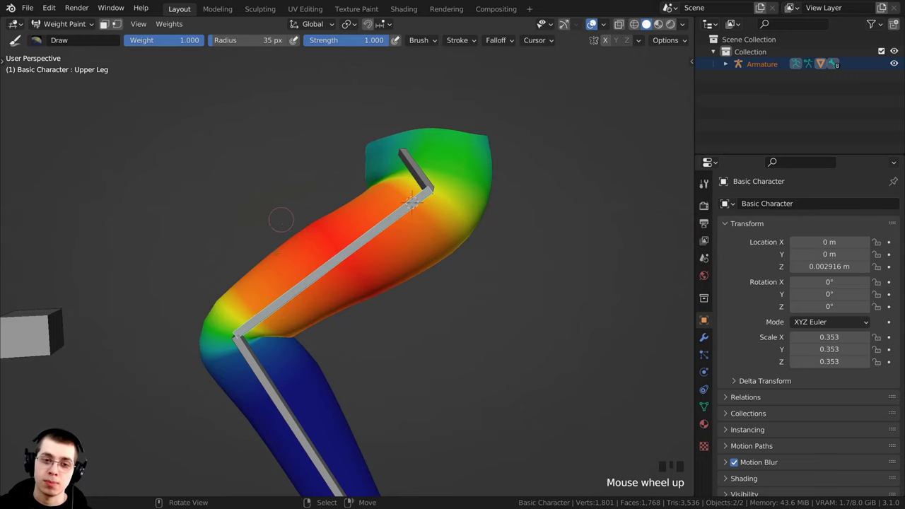
{"action": "middle_click_drag", "start_coordinate": [320, 258], "coordinate": [357, 239], "text": "shift"}
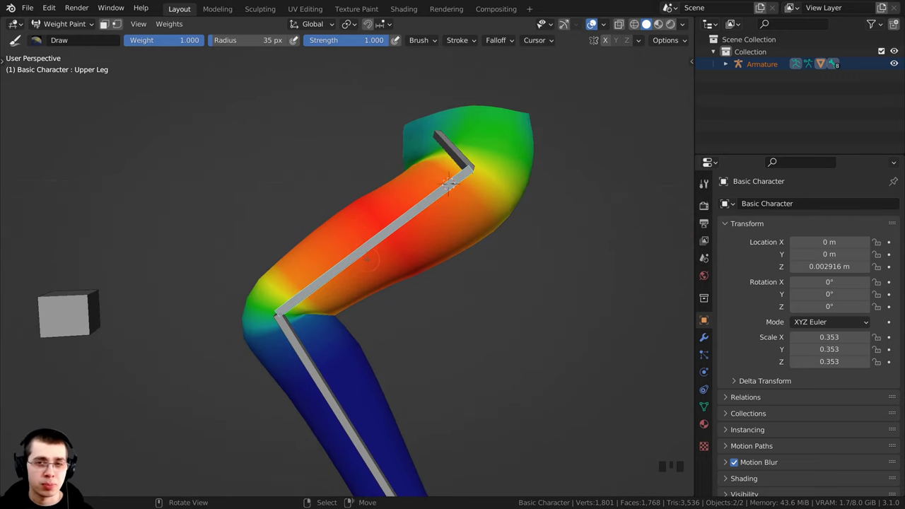
{"action": "scroll", "coordinate": [368, 261], "scroll_direction": "down", "scroll_amount": 2}
{"action": "scroll", "coordinate": [332, 273], "scroll_direction": "up", "scroll_amount": 2}
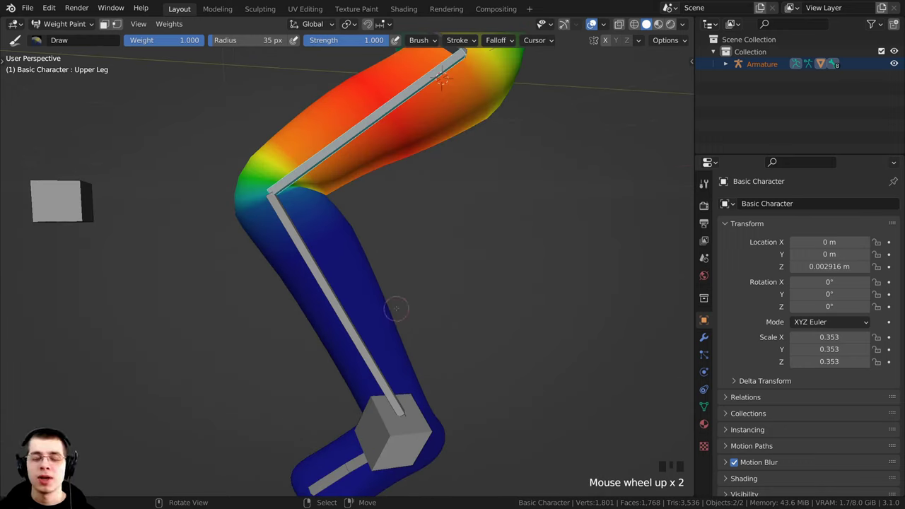
{"action": "scroll", "coordinate": [396, 309], "scroll_direction": "down", "scroll_amount": 2}
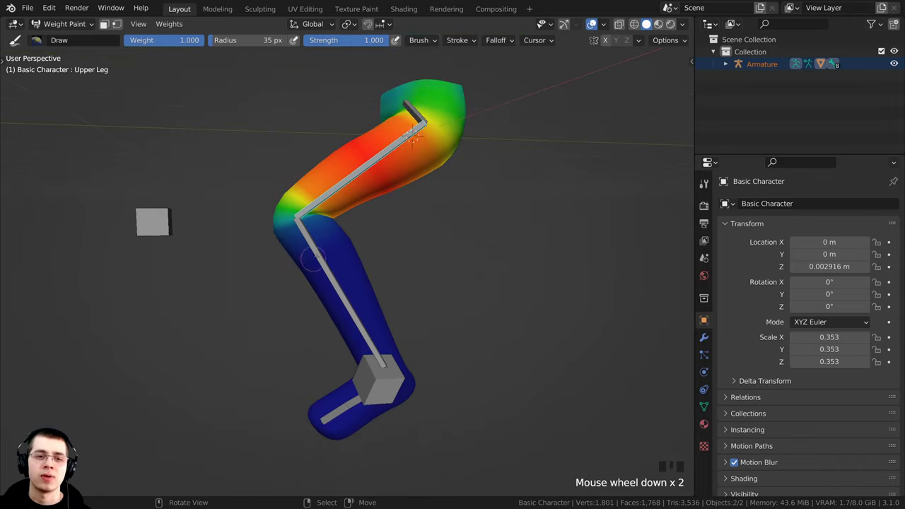
Inspect the Upper Leg bone's weights around the hip from the front and both sides.
{"action": "right_click", "coordinate": [358, 191]}
{"action": "right_click", "coordinate": [363, 170]}
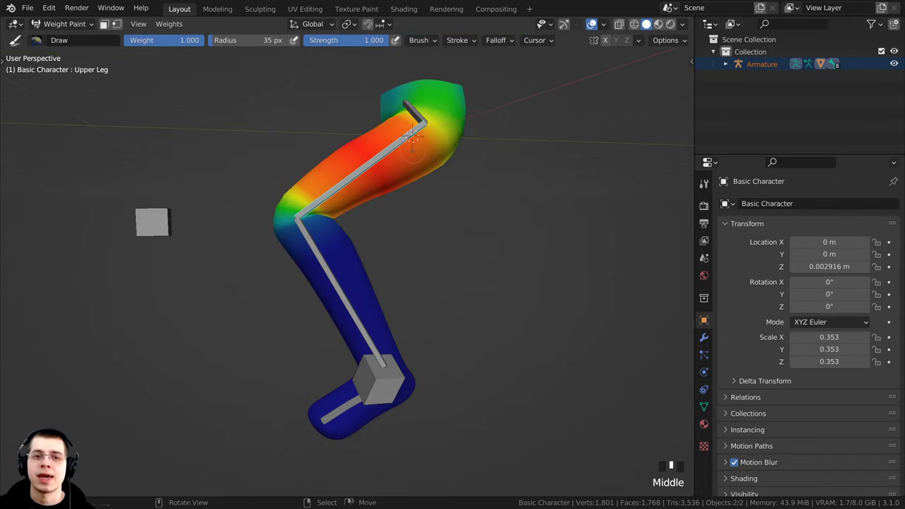
{"action": "middle_click_drag", "start_coordinate": [364, 170], "coordinate": [345, 235], "text": "shift"}
{"action": "scroll", "coordinate": [345, 235], "scroll_direction": "up", "scroll_amount": 1}
{"action": "middle_click_drag", "start_coordinate": [394, 285], "coordinate": [380, 308], "text": "shift"}
{"action": "middle_click_drag", "start_coordinate": [347, 276], "coordinate": [344, 289], "text": "shift"}
{"action": "scroll", "coordinate": [400, 274], "scroll_direction": "up", "scroll_amount": 2}
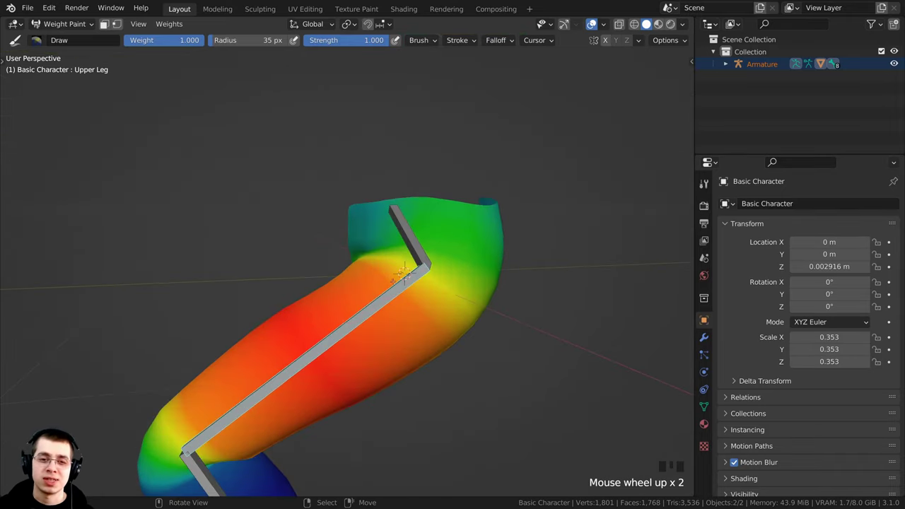
{"action": "scroll", "coordinate": [333, 213], "scroll_direction": "up", "scroll_amount": 1}
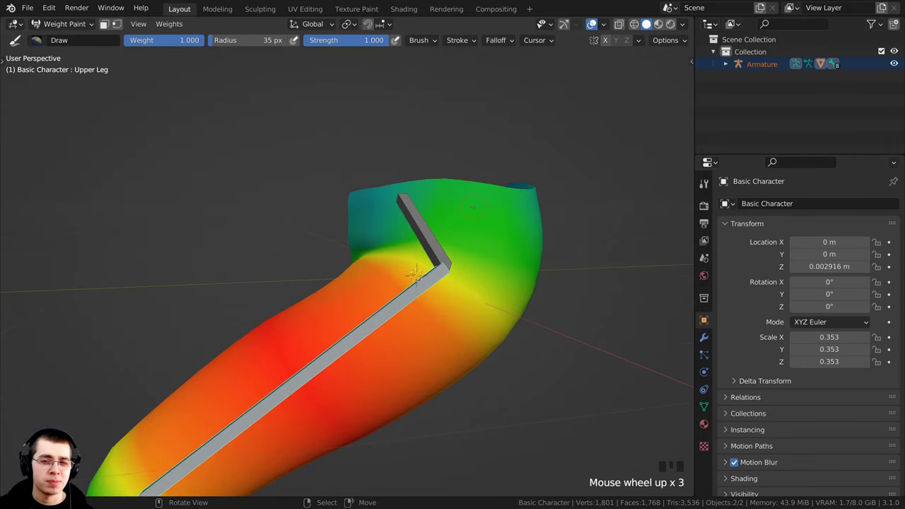
{"action": "middle_click_drag", "start_coordinate": [416, 274], "coordinate": [368, 225]}
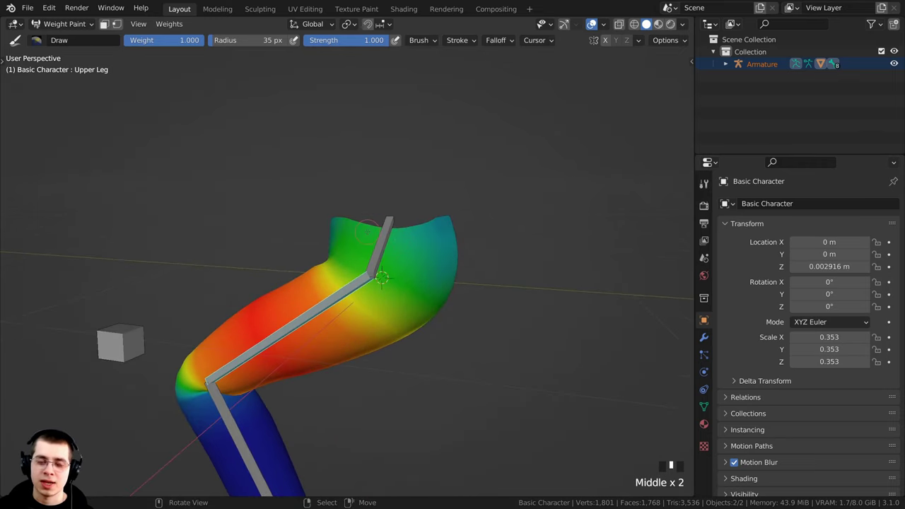
{"action": "scroll", "coordinate": [366, 231], "scroll_direction": "up", "scroll_amount": 1}
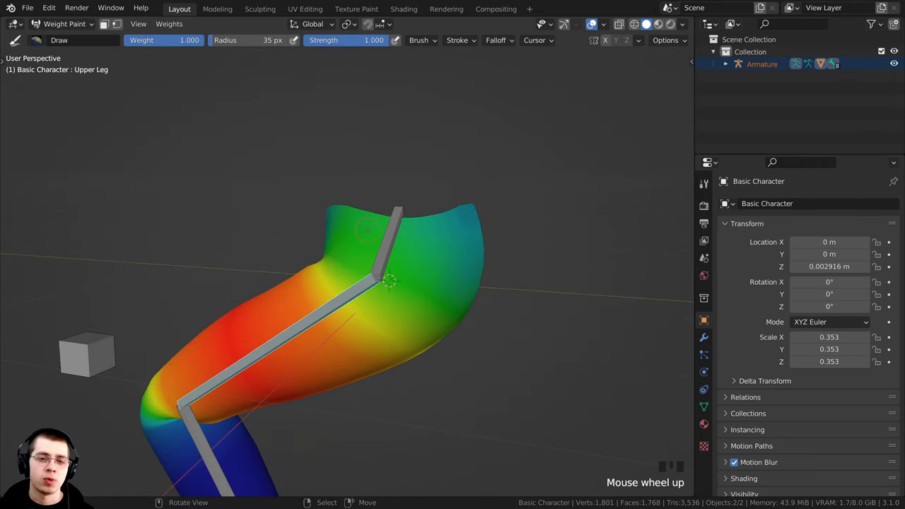
{"action": "scroll", "coordinate": [355, 228], "scroll_direction": "down", "scroll_amount": 2}
{"action": "middle_click_drag", "start_coordinate": [355, 229], "coordinate": [388, 186], "text": "shift"}
{"action": "scroll", "coordinate": [361, 170], "scroll_direction": "down", "scroll_amount": 2}
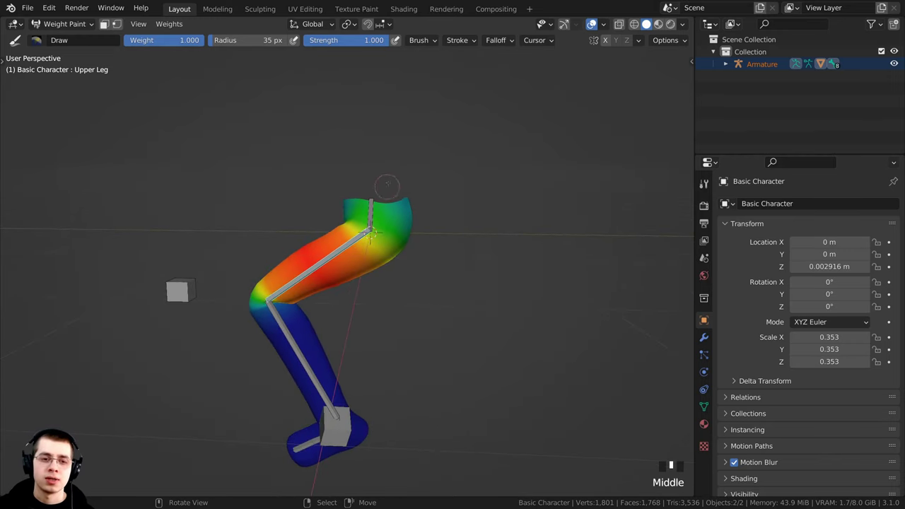
Select all the bones and clear their pose rotation and location.
{"action": "key", "text": "a"}
{"action": "key", "text": "a"}
{"action": "key", "text": "a"}
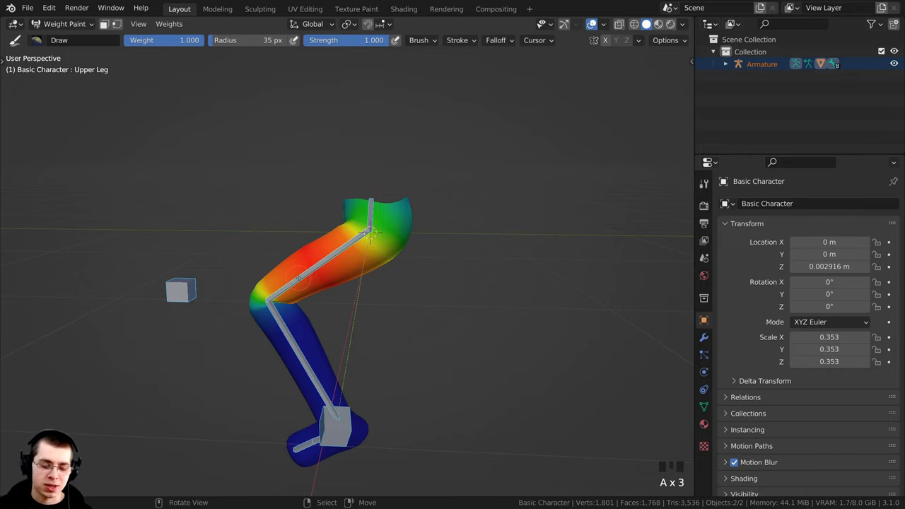
{"action": "key", "text": "alt+r"}
{"action": "key", "text": "alt+g"}
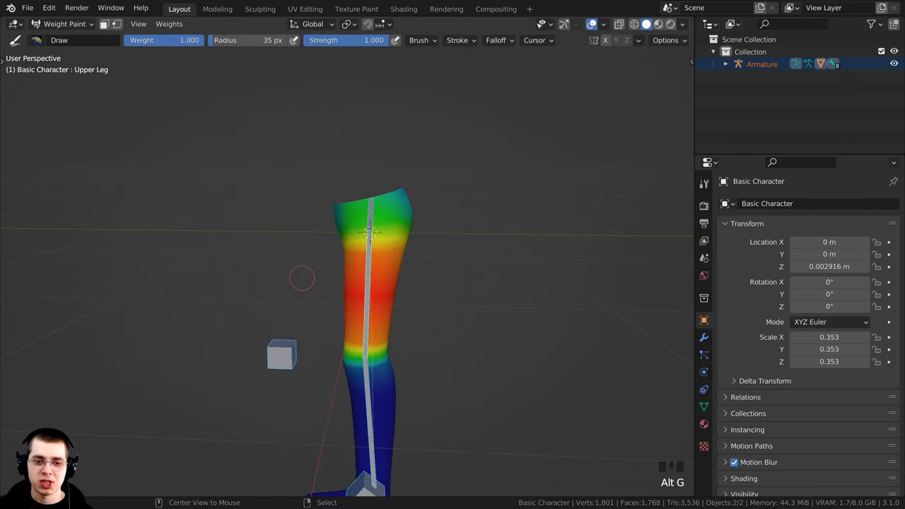
Clear the pose scale of all bones and inspect the Upper Leg bone's weights around the hip from both sides.
{"action": "key", "text": "alt+s"}
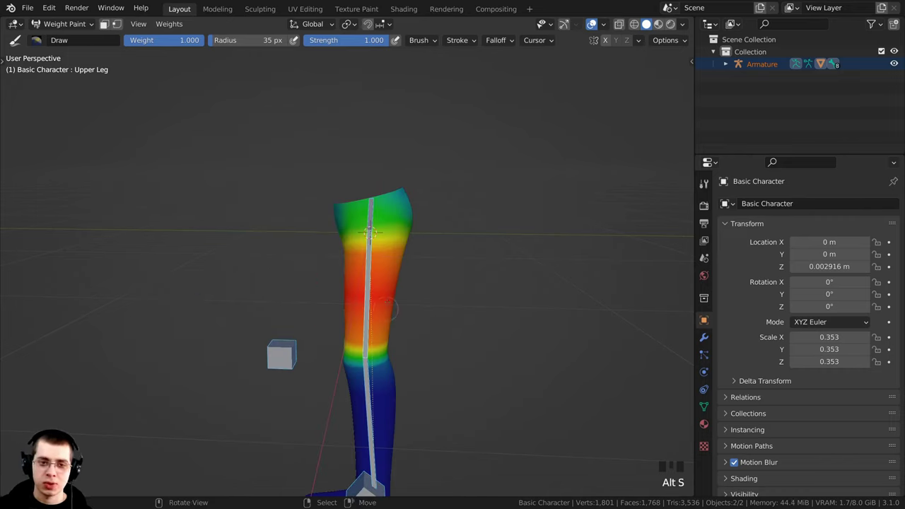
{"action": "middle_click_drag", "start_coordinate": [335, 322], "coordinate": [346, 304]}
{"action": "scroll", "coordinate": [346, 304], "scroll_direction": "up", "scroll_amount": 2}
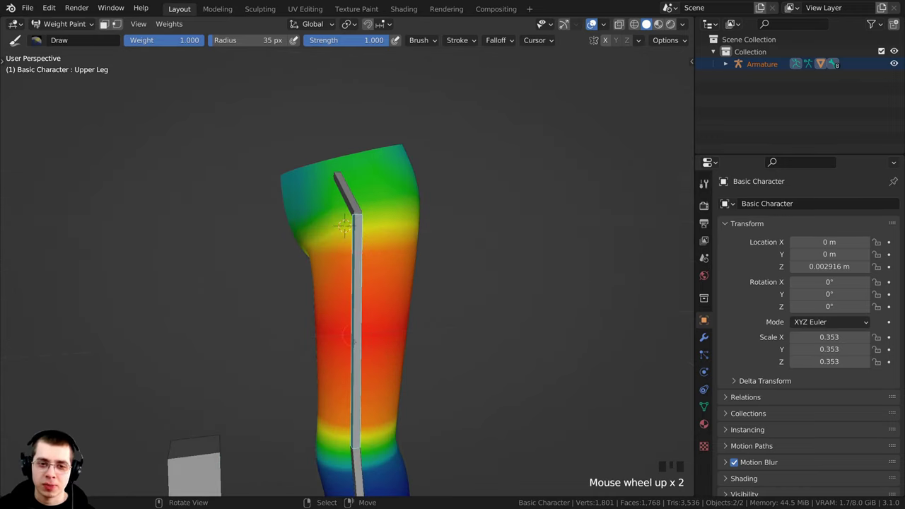
{"action": "middle_click_drag", "start_coordinate": [345, 225], "coordinate": [339, 263], "text": "shift"}
{"action": "scroll", "coordinate": [338, 263], "scroll_direction": "down", "scroll_amount": 2}
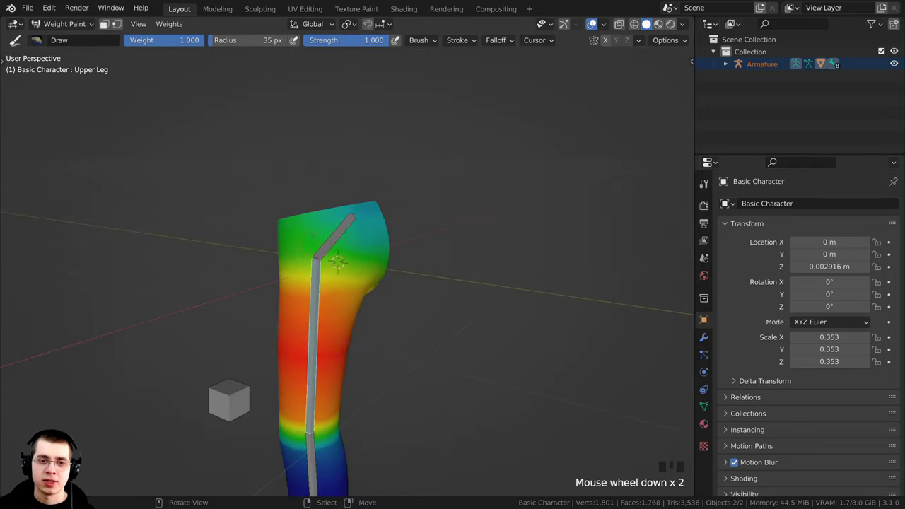
{"action": "middle_click_drag", "start_coordinate": [396, 260], "coordinate": [381, 190]}
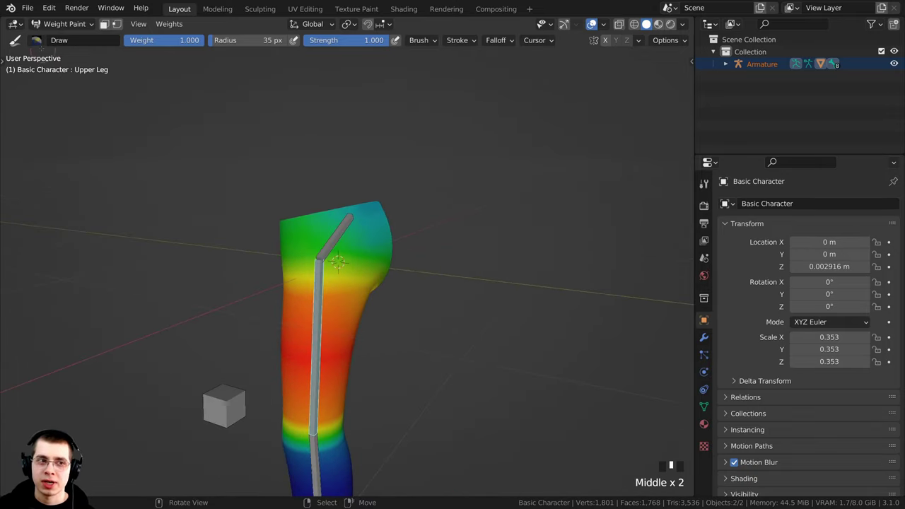
Switch to the Subtract brush, dab it on the hip's upper rim and enlarge its radius to 56 px.
{"action": "left_click", "coordinate": [36, 40]}
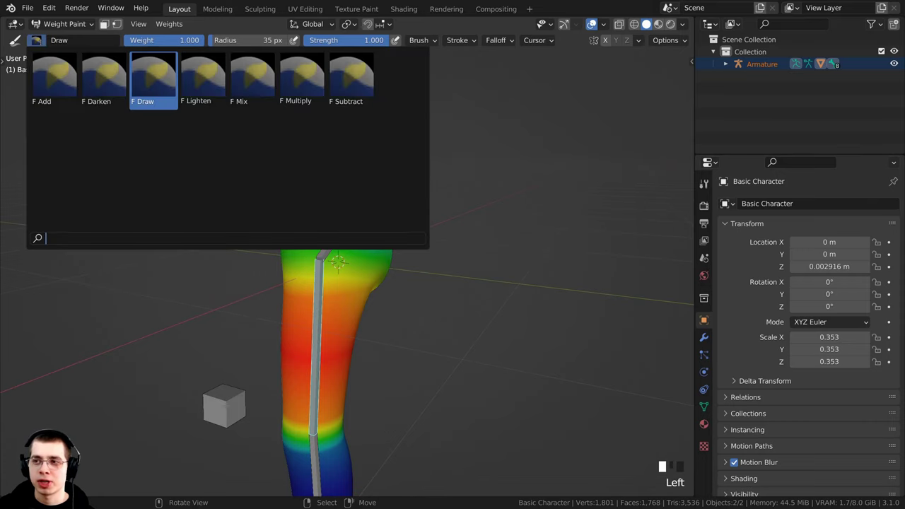
{"action": "left_click", "coordinate": [335, 91]}
{"action": "scroll", "coordinate": [321, 186], "scroll_direction": "up", "scroll_amount": 2}
{"action": "left_click", "coordinate": [331, 183]}
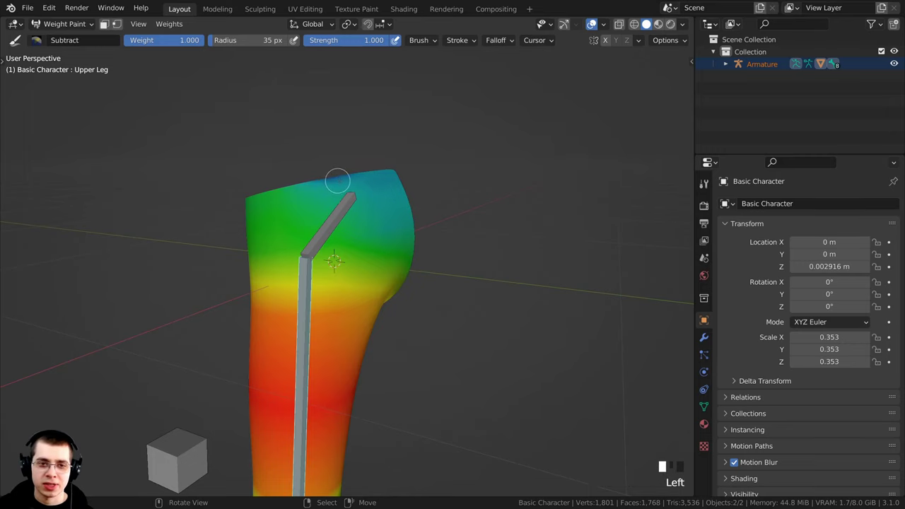
{"action": "left_click", "coordinate": [353, 179]}
{"action": "key", "text": "f"}
{"action": "left_click", "coordinate": [334, 111]}
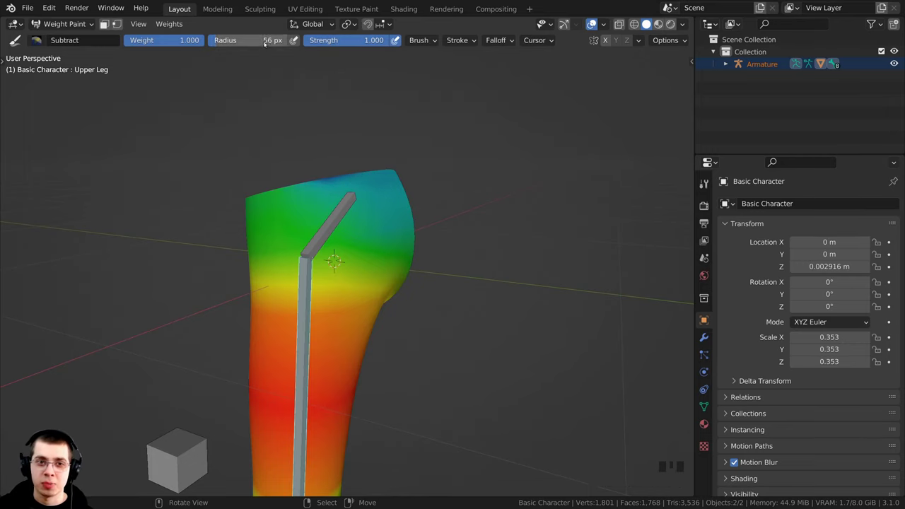
Subtract the Upper Leg bone's weight along one side of the hip's top rim.
{"action": "middle_click_drag", "start_coordinate": [351, 216], "coordinate": [313, 196]}
{"action": "left_click", "coordinate": [329, 178]}
{"action": "left_click", "coordinate": [364, 176]}
{"action": "left_click", "coordinate": [368, 176]}
{"action": "left_click", "coordinate": [378, 177]}
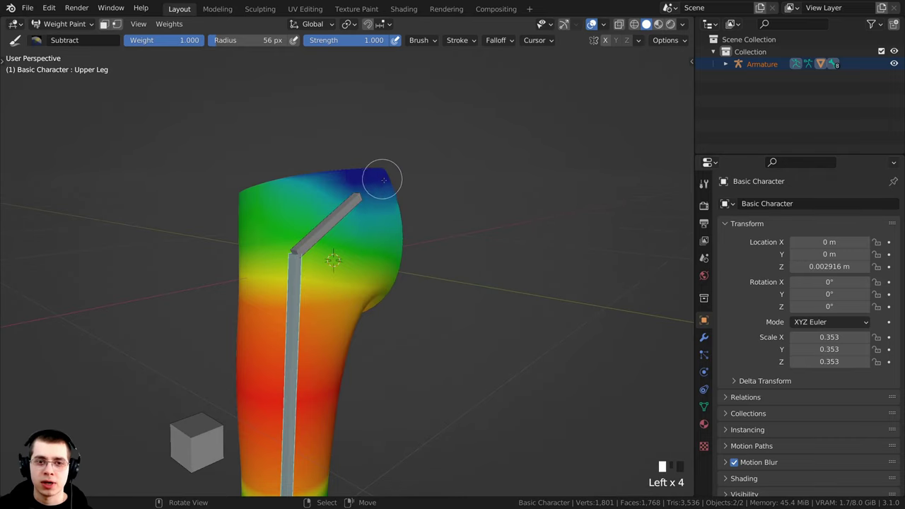
{"action": "left_click", "coordinate": [322, 177]}
{"action": "left_click", "coordinate": [300, 179]}
{"action": "left_click", "coordinate": [288, 184]}
Subtract the Upper Leg bone's weight along the opposite side of the hip's top rim and check the leg all around.
{"action": "middle_click_drag", "start_coordinate": [288, 184], "coordinate": [371, 210]}
{"action": "left_click", "coordinate": [357, 203]}
{"action": "left_click", "coordinate": [330, 213]}
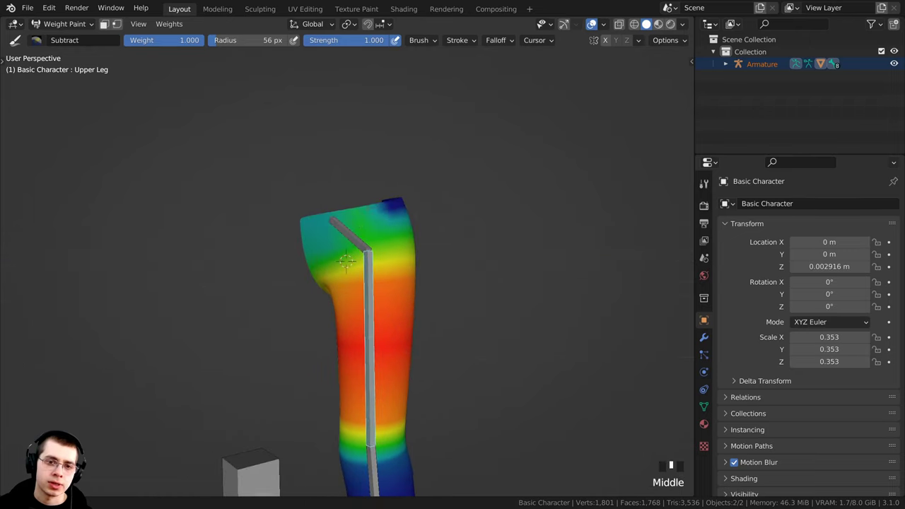
{"action": "left_click", "coordinate": [365, 208]}
{"action": "left_click", "coordinate": [362, 209]}
{"action": "left_click", "coordinate": [330, 215]}
{"action": "left_click", "coordinate": [317, 219]}
{"action": "left_click", "coordinate": [304, 221]}
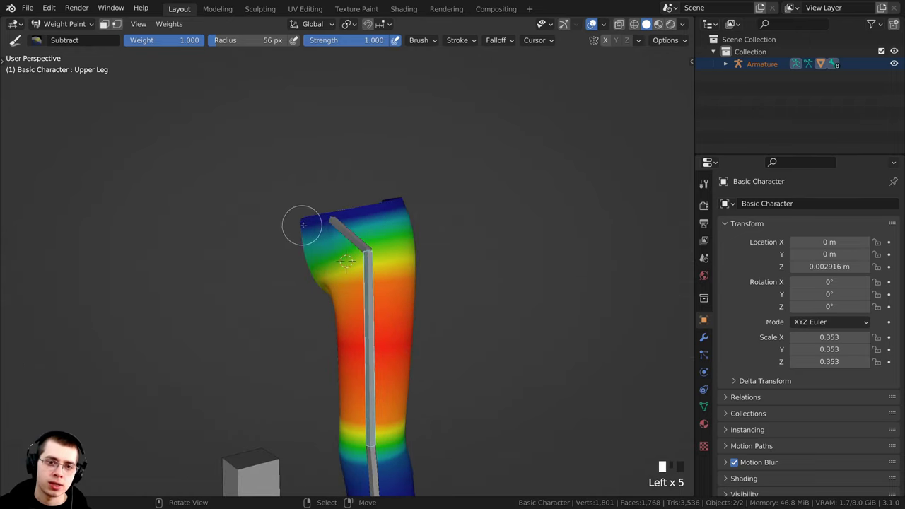
{"action": "scroll", "coordinate": [339, 208], "scroll_direction": "down", "scroll_amount": 2}
{"action": "middle_click_drag", "start_coordinate": [340, 208], "coordinate": [219, 212]}
{"action": "middle_click_drag", "start_coordinate": [352, 374], "coordinate": [376, 322], "text": "shift"}
{"action": "scroll", "coordinate": [376, 203], "scroll_direction": "up", "scroll_amount": 1}
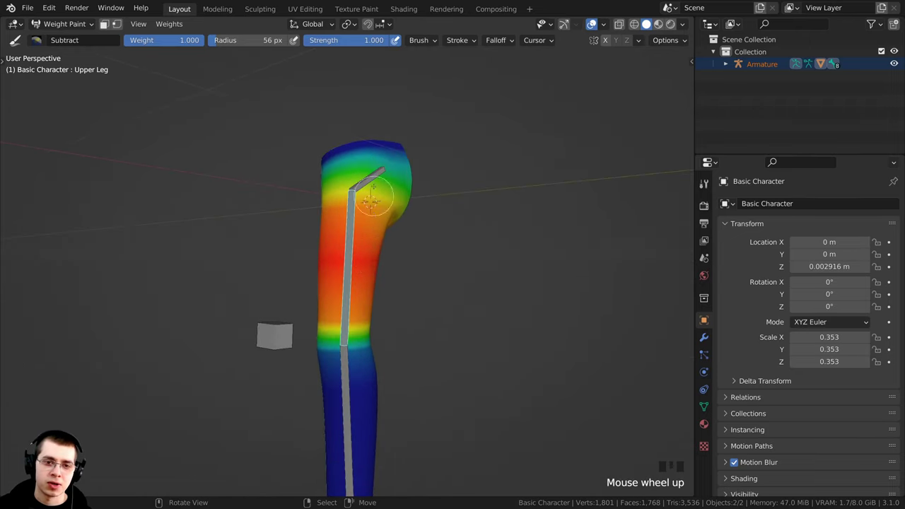
Select the Hips bone for weight painting and switch to the Add brush.
{"action": "left_click", "coordinate": [366, 179], "text": "ctrl"}
{"action": "middle_click_drag", "start_coordinate": [366, 179], "coordinate": [292, 275]}
{"action": "middle_click_drag", "start_coordinate": [363, 276], "coordinate": [395, 274]}
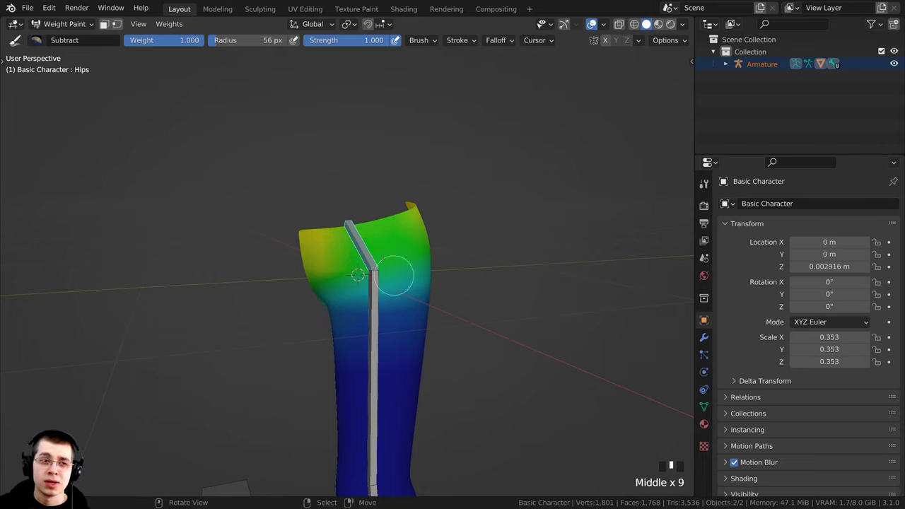
{"action": "left_click", "coordinate": [35, 40]}
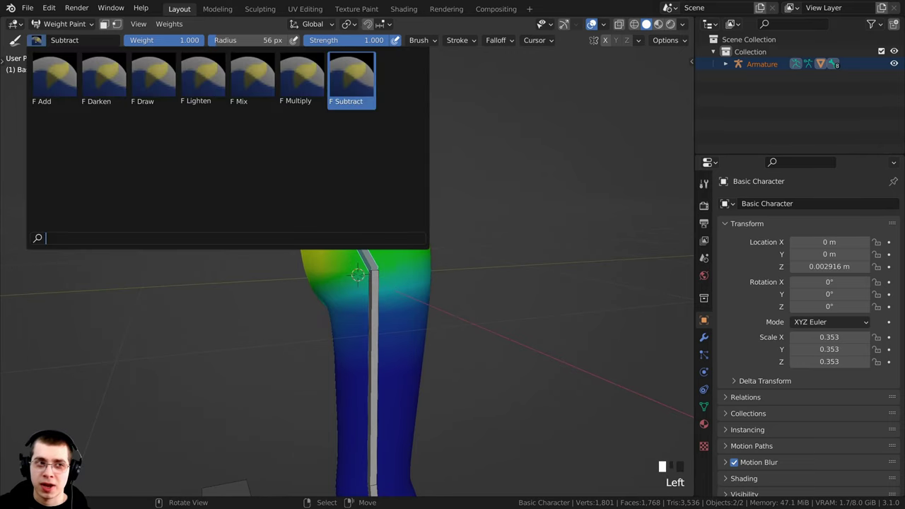
{"action": "left_click", "coordinate": [45, 84]}
{"action": "middle_click_drag", "start_coordinate": [279, 230], "coordinate": [297, 234]}
{"action": "scroll", "coordinate": [297, 234], "scroll_direction": "down", "scroll_amount": 1}
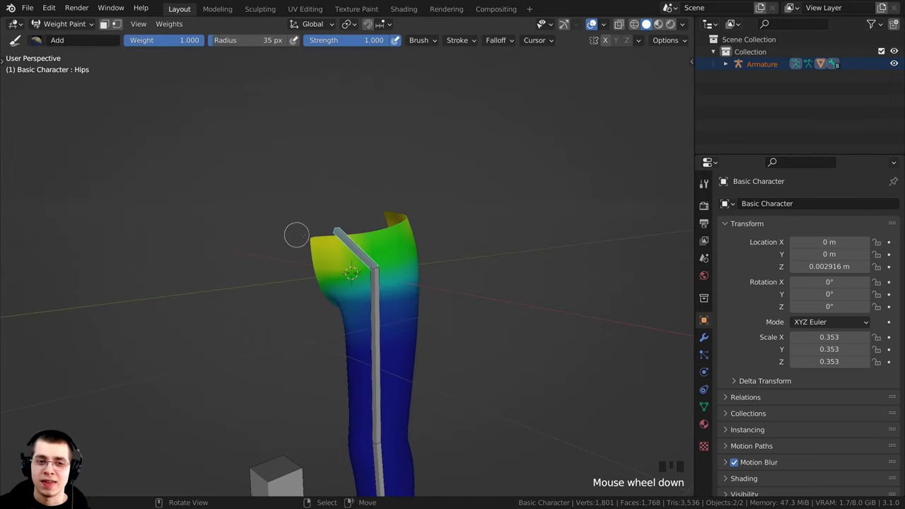
Add full Hips bone weight around the whole top rim of the leg mesh.
{"action": "left_click_drag", "start_coordinate": [303, 235], "coordinate": [330, 240]}
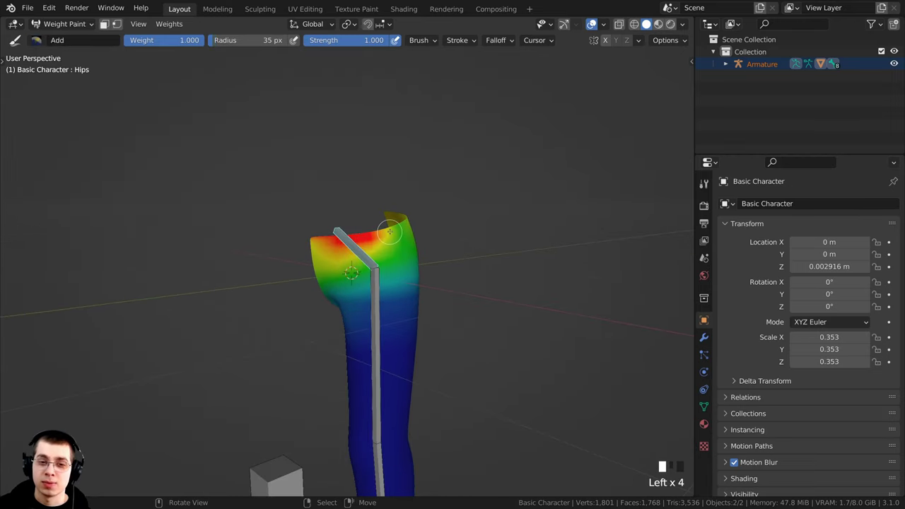
{"action": "mouse_move", "coordinate": [389, 232]}
{"action": "middle_mouse_down"}
{"action": "mouse_move", "coordinate": [327, 241]}
{"action": "mouse_move", "coordinate": [346, 236]}
{"action": "mouse_move", "coordinate": [320, 227]}
{"action": "mouse_move", "coordinate": [357, 225]}
{"action": "middle_mouse_up"}
{"action": "left_click", "coordinate": [366, 241]}
{"action": "left_click", "coordinate": [365, 241]}
{"action": "left_click", "coordinate": [319, 226]}
{"action": "scroll", "coordinate": [357, 225], "scroll_direction": "down", "scroll_amount": 1}
{"action": "middle_click_drag", "start_coordinate": [442, 211], "coordinate": [412, 206]}
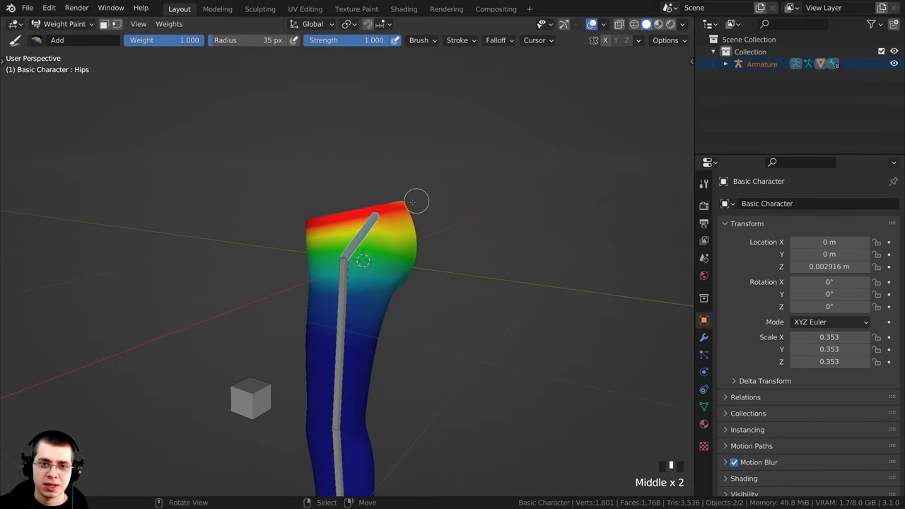
{"action": "left_click", "coordinate": [401, 205]}
Select the Ankle control and test the leg's bending with trial moves, cancelling each one.
{"action": "mouse_move", "coordinate": [401, 301]}
{"action": "middle_mouse_down"}
{"action": "mouse_move", "coordinate": [415, 303]}
{"action": "mouse_move", "coordinate": [378, 266]}
{"action": "mouse_move", "coordinate": [363, 414]}
{"action": "mouse_move", "coordinate": [368, 405]}
{"action": "middle_mouse_up"}
{"action": "right_click", "coordinate": [377, 403]}
{"action": "scroll", "coordinate": [414, 374], "scroll_direction": "down", "scroll_amount": 3}
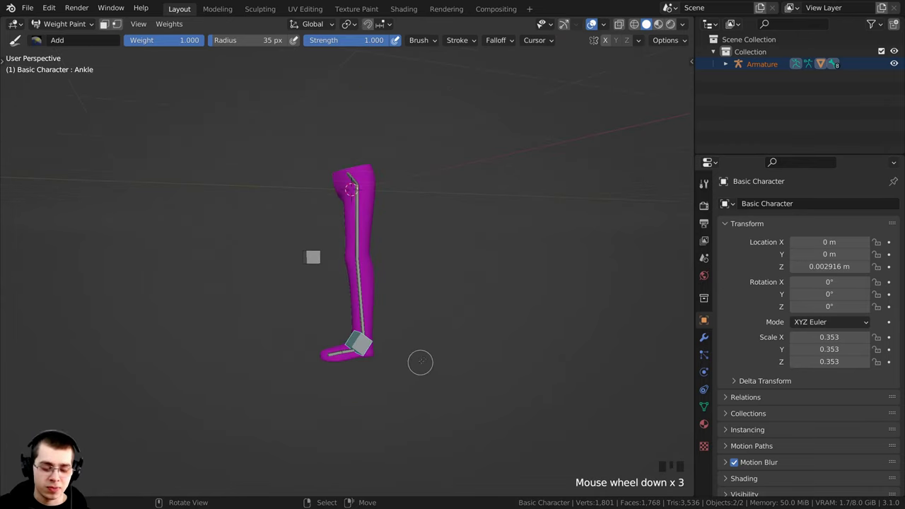
{"action": "middle_click_drag", "start_coordinate": [421, 364], "coordinate": [417, 377], "text": "shift"}
{"action": "key", "text": "g"}
{"action": "right_click", "coordinate": [396, 321]}
{"action": "scroll", "coordinate": [400, 304], "scroll_direction": "up", "scroll_amount": 1}
{"action": "middle_click_drag", "start_coordinate": [405, 296], "coordinate": [392, 355], "text": "shift"}
{"action": "scroll", "coordinate": [392, 355], "scroll_direction": "up", "scroll_amount": 1}
{"action": "key", "text": "g"}
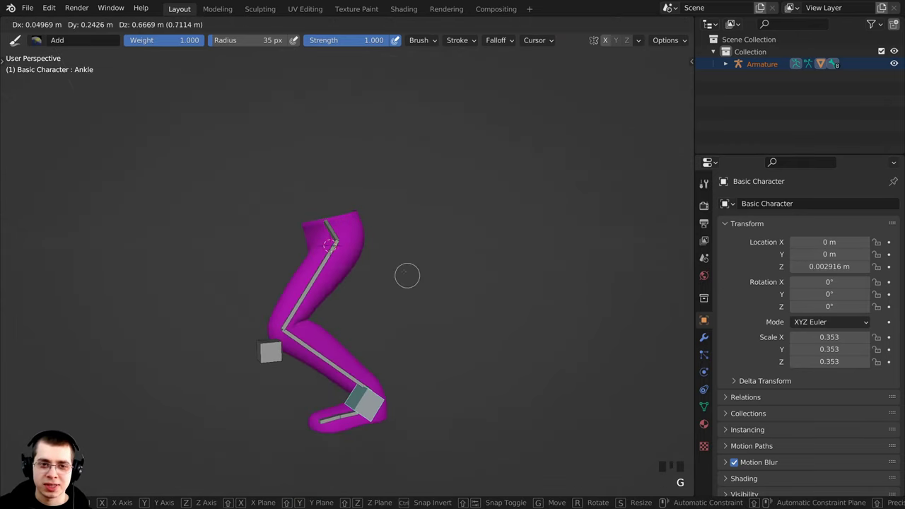
{"action": "right_click", "coordinate": [346, 244]}
{"action": "scroll", "coordinate": [346, 244], "scroll_direction": "up", "scroll_amount": 1}
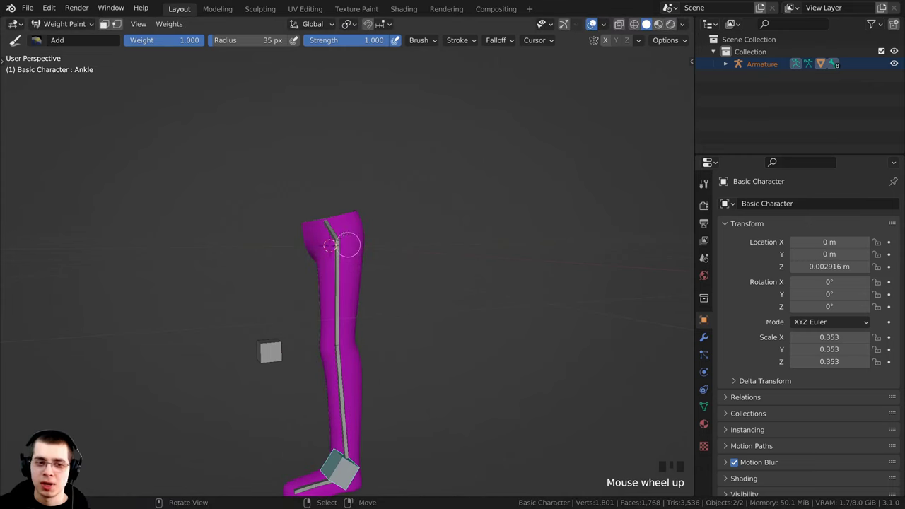
Test the leg's deformation with cancelled trial moves of the Hips bone and the Knee control.
{"action": "right_click", "coordinate": [331, 231]}
{"action": "middle_click_drag", "start_coordinate": [331, 231], "coordinate": [364, 241]}
{"action": "key", "text": "g"}
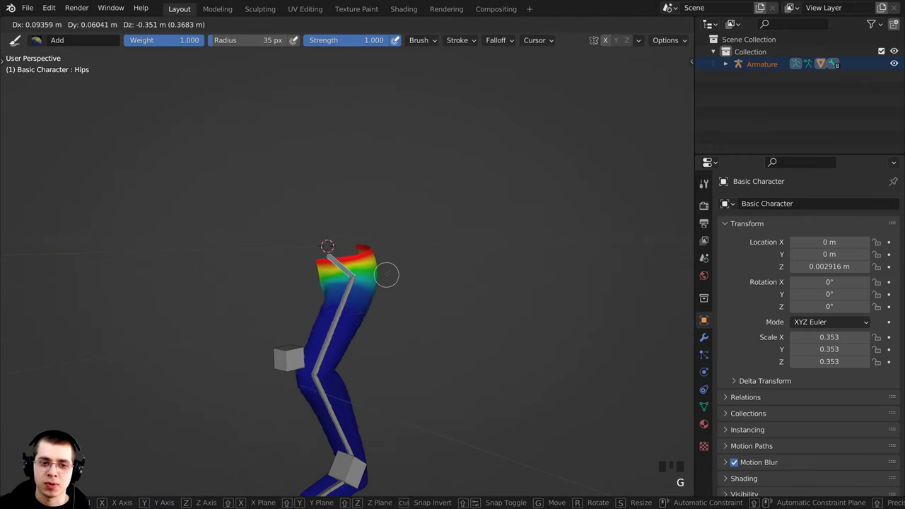
{"action": "right_click", "coordinate": [386, 275]}
{"action": "middle_click_drag", "start_coordinate": [311, 345], "coordinate": [284, 359]}
{"action": "right_click", "coordinate": [283, 358]}
{"action": "key", "text": "g"}
{"action": "right_click", "coordinate": [312, 352]}
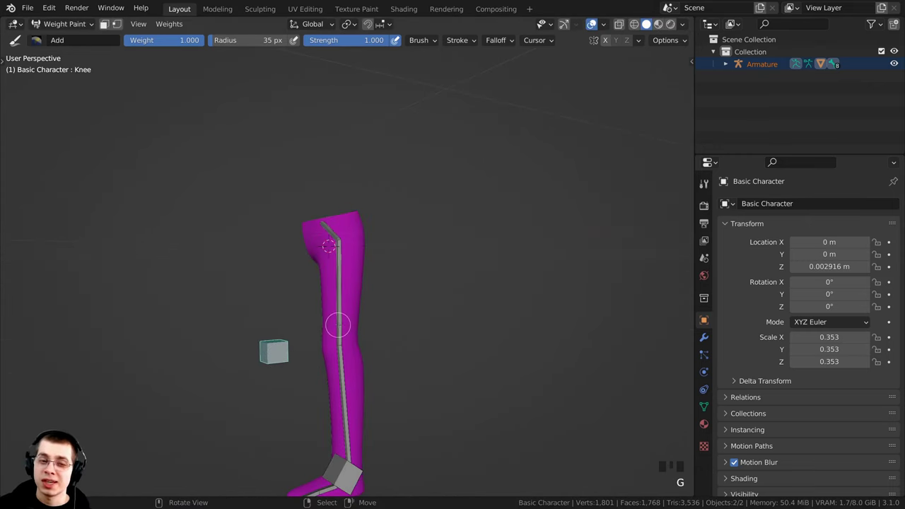
Check the Lower Leg bone's weights and the available brushes, and test the Ankle control again with cancelled moves.
{"action": "right_click", "coordinate": [338, 324]}
{"action": "left_click", "coordinate": [36, 39]}
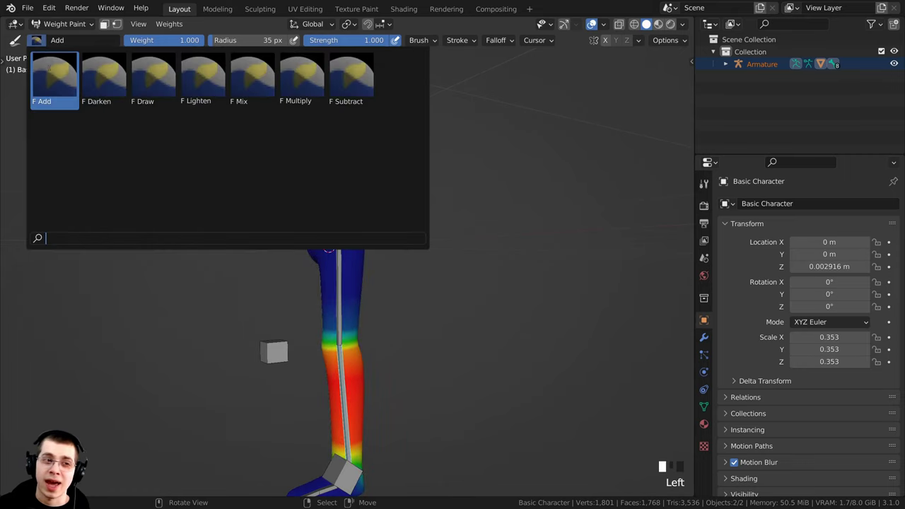
{"action": "right_click", "coordinate": [338, 467]}
{"action": "key", "text": "g"}
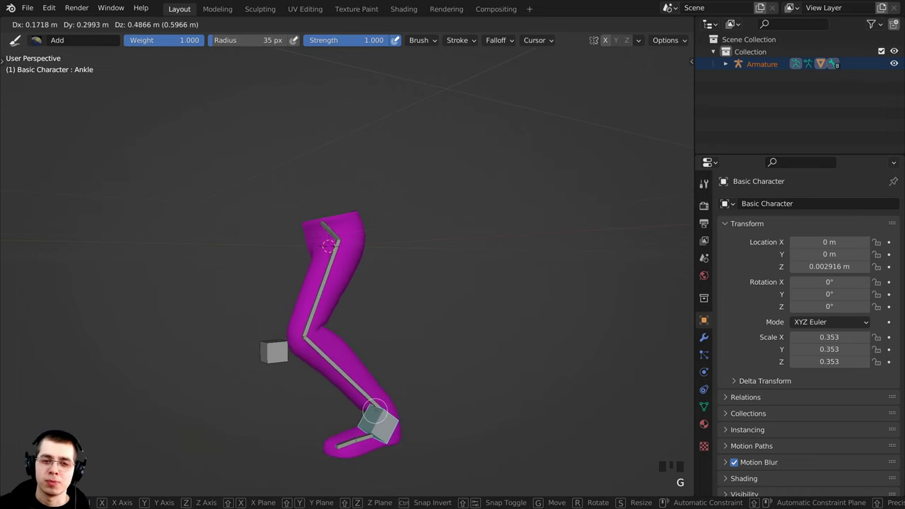
{"action": "right_click", "coordinate": [354, 399]}
{"action": "right_click", "coordinate": [279, 355]}
{"action": "middle_click_drag", "start_coordinate": [288, 417], "coordinate": [277, 370], "text": "shift"}
{"action": "right_click", "coordinate": [333, 425]}
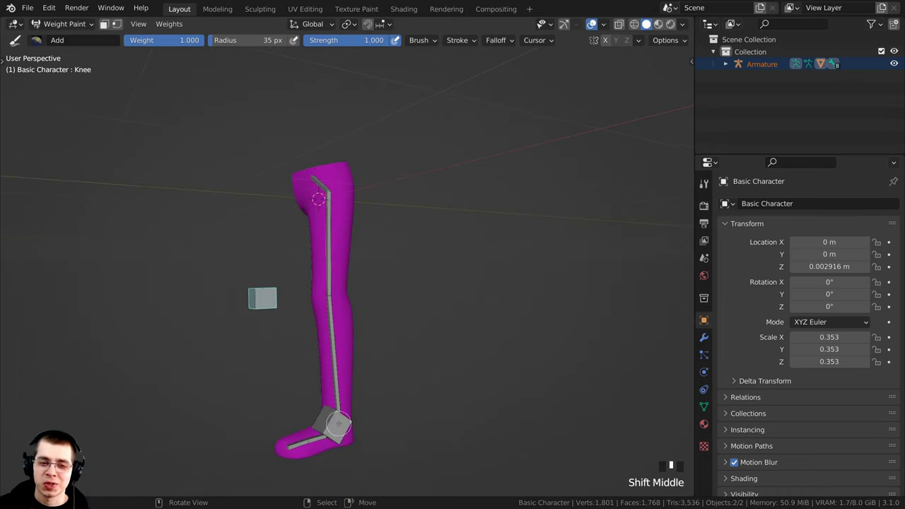
{"action": "key", "text": "g"}
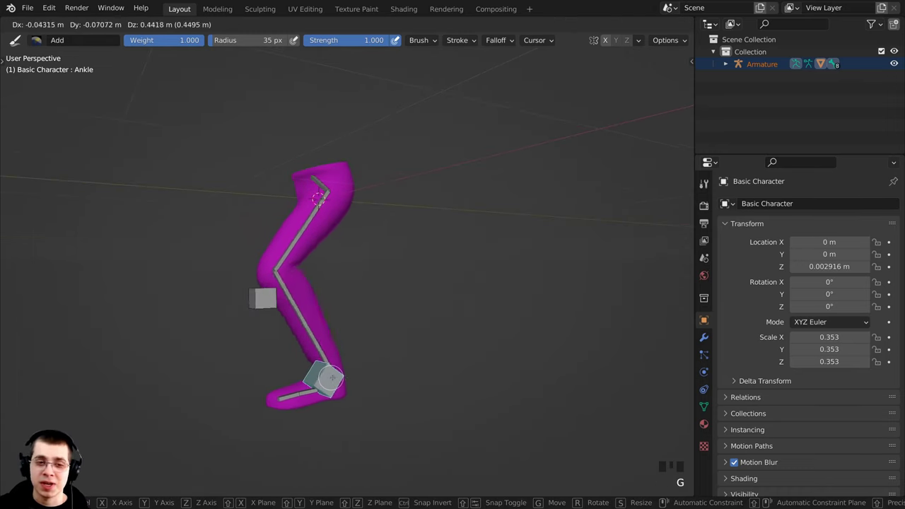
{"action": "right_click", "coordinate": [360, 367]}
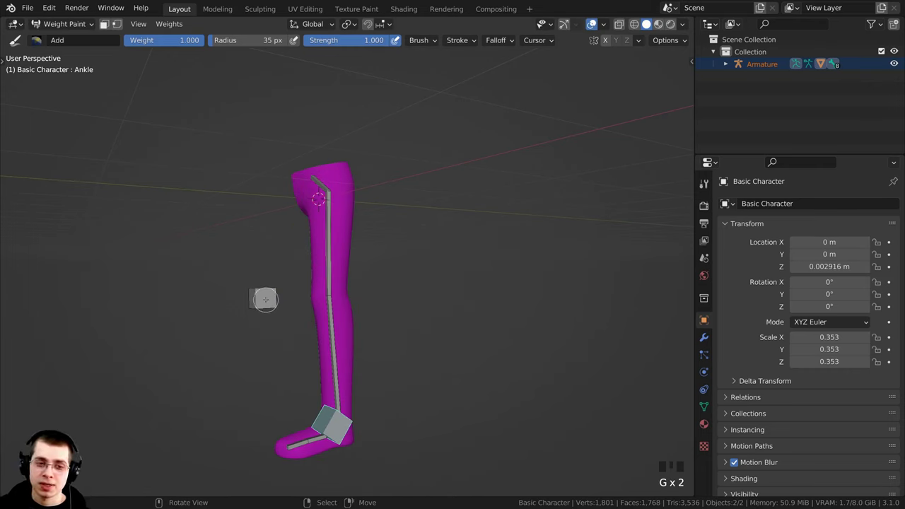
Select the Knee and Ankle controls alternately, followed by the leg bones, to review the rig's parts.
{"action": "right_click", "coordinate": [266, 300]}
{"action": "right_click", "coordinate": [327, 423]}
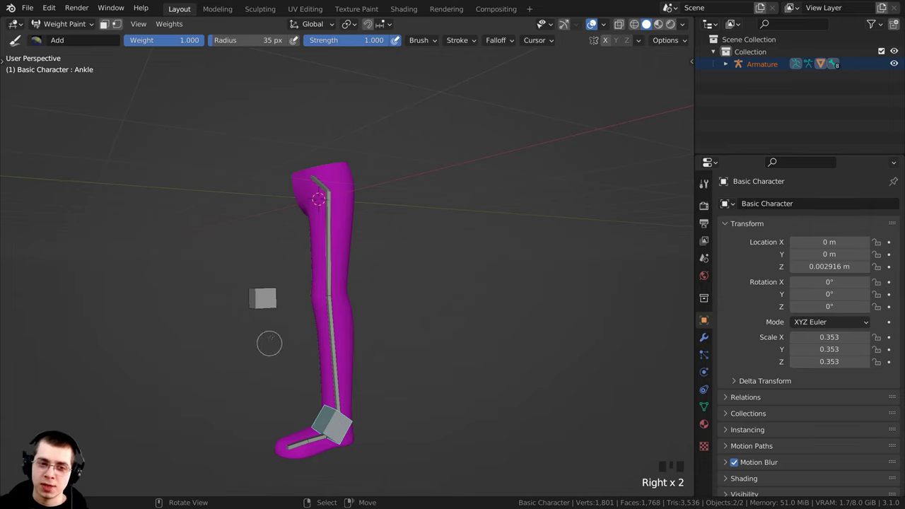
{"action": "right_click", "coordinate": [263, 299]}
{"action": "right_click", "coordinate": [308, 414]}
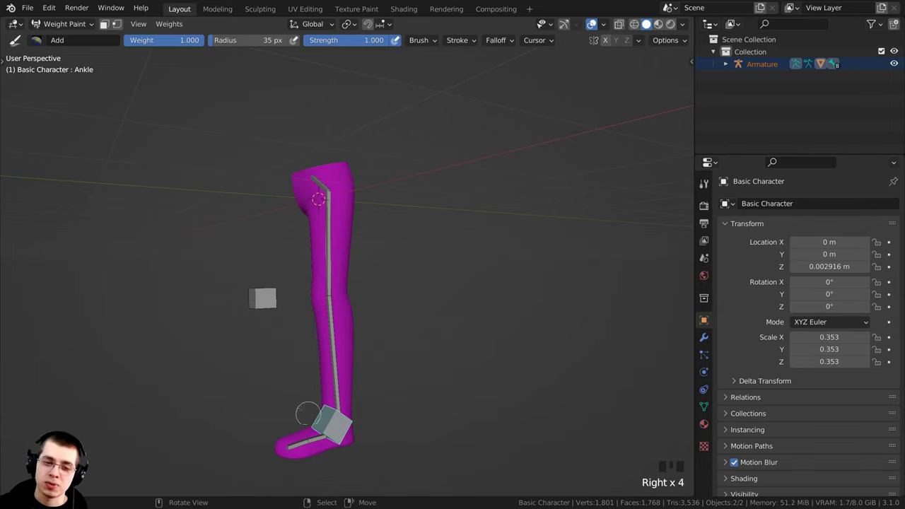
{"action": "right_click", "coordinate": [329, 291]}
{"action": "right_click", "coordinate": [334, 354]}
Raise the Ankle control and shift it backward so the knee bends slightly.
{"action": "right_click", "coordinate": [334, 423]}
{"action": "key", "text": "g"}
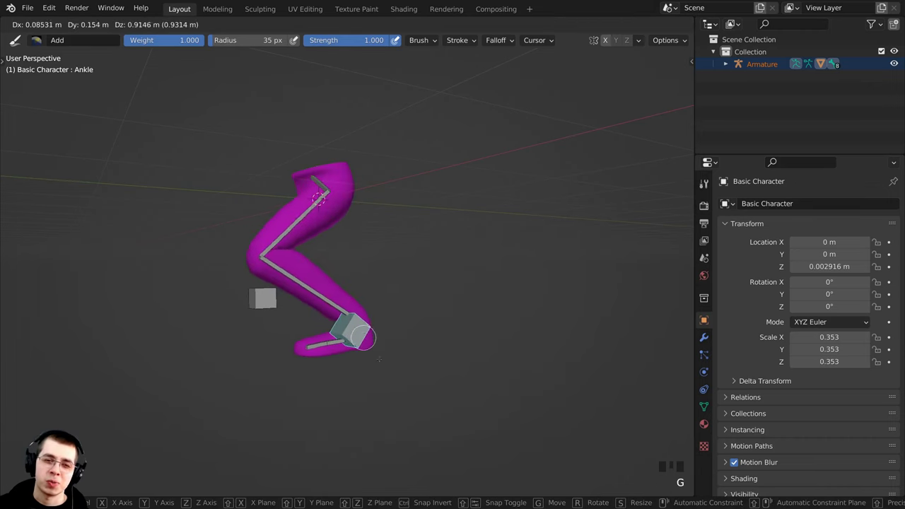
{"action": "right_click", "coordinate": [363, 339]}
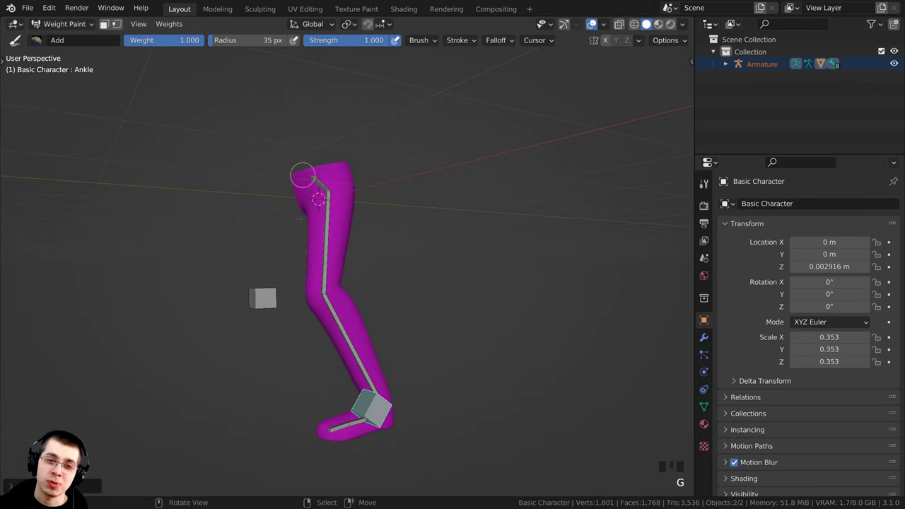
Leave Weight Paint for Object Mode, select the armature and put it into Pose Mode.
{"action": "left_click", "coordinate": [62, 24]}
{"action": "left_click", "coordinate": [62, 36]}
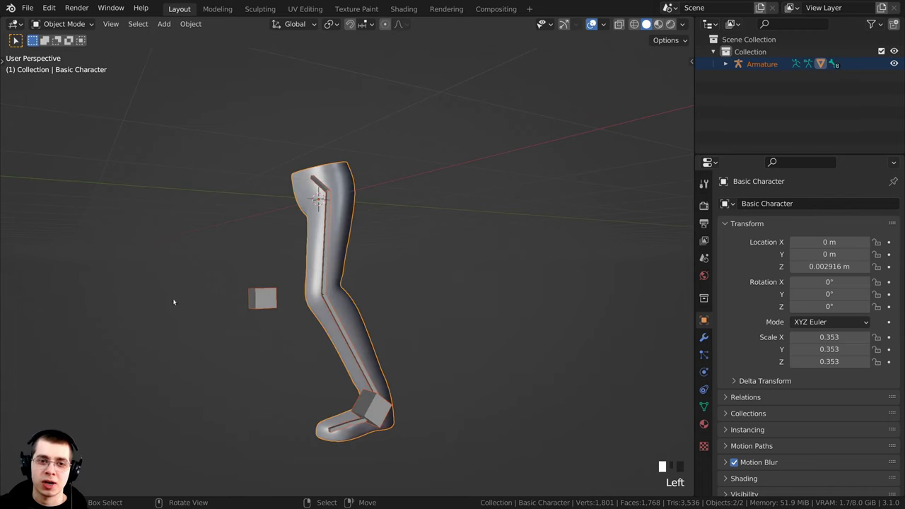
{"action": "right_click", "coordinate": [276, 302]}
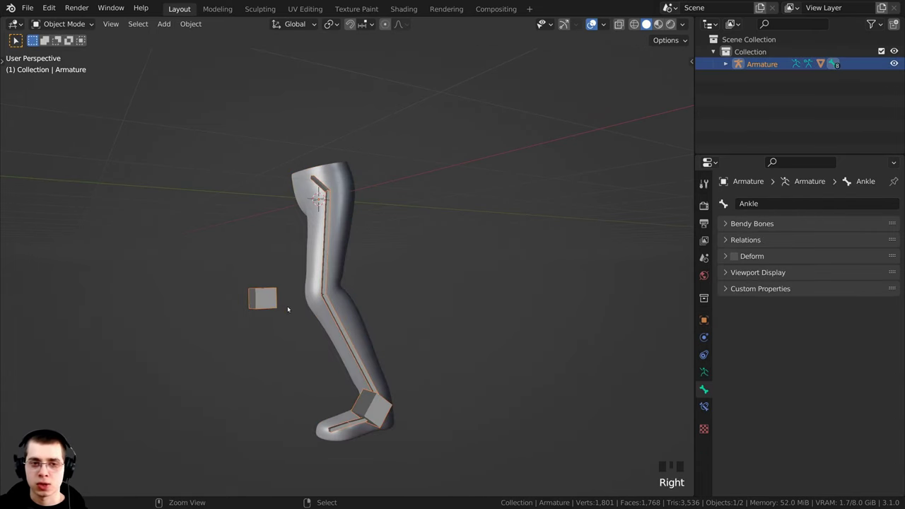
{"action": "key", "text": "ctrl+Tab"}
Pose the leg by moving the Ankle control and rotating it freely to bend the knee and turn the foot.
{"action": "key", "text": "g"}
{"action": "left_click", "coordinate": [438, 284]}
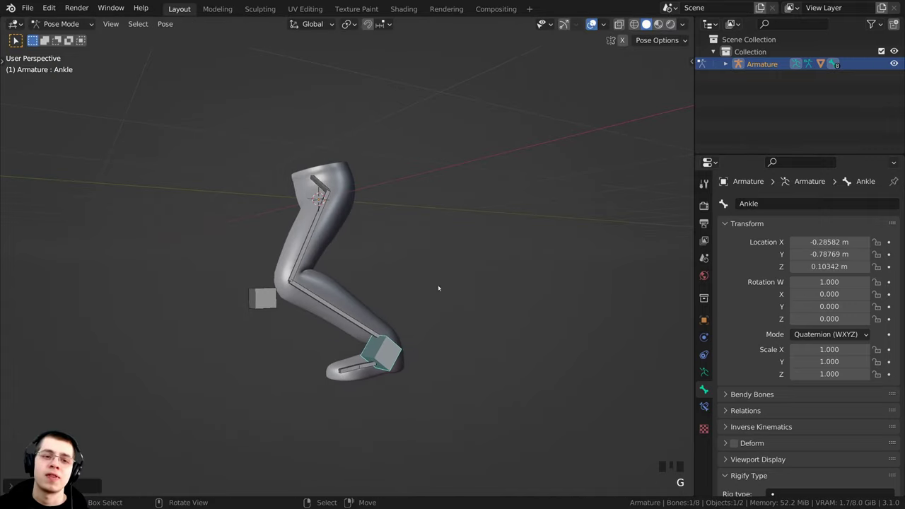
{"action": "key", "text": "g"}
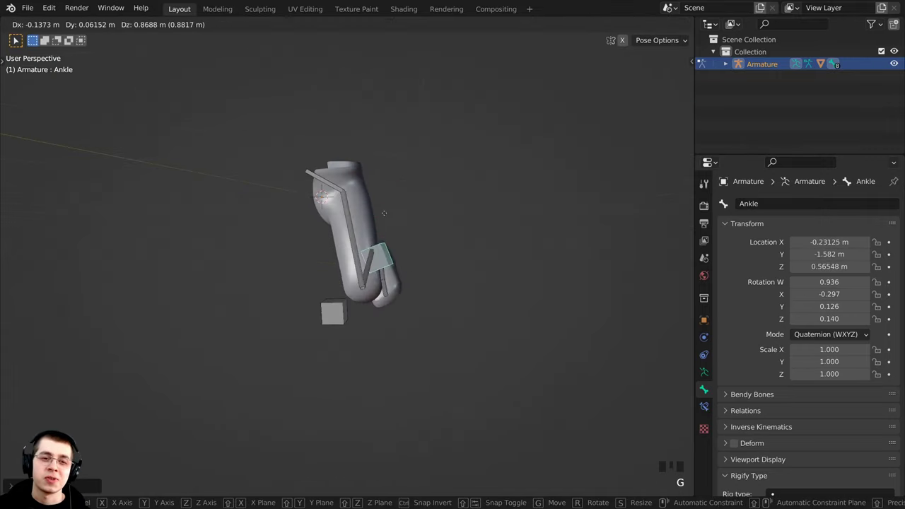
{"action": "left_click", "coordinate": [423, 256]}
{"action": "key", "text": "r"}
{"action": "key", "text": "r"}
{"action": "left_click", "coordinate": [423, 296]}
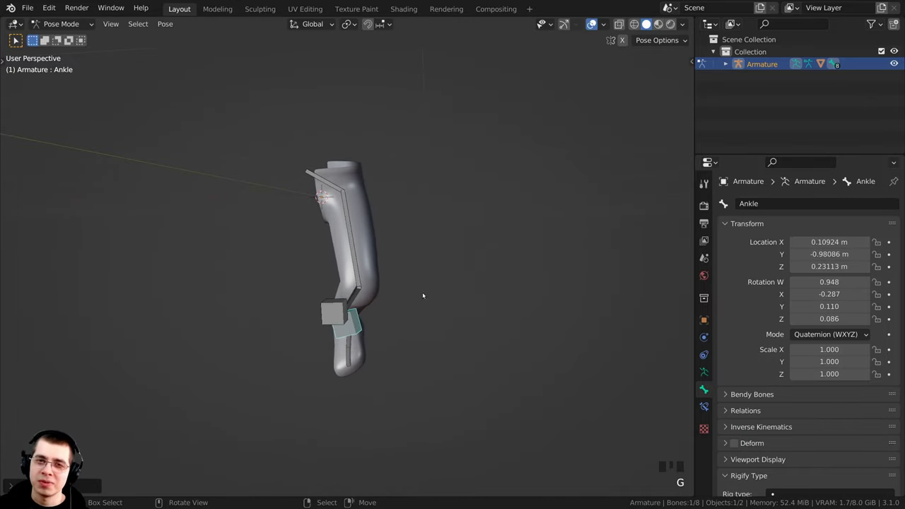
Undo the last Ankle control change, and re-pose the leg by lowering the control and rotating the foot freely.
{"action": "key", "text": "ctrl+z"}
{"action": "key", "text": "g"}
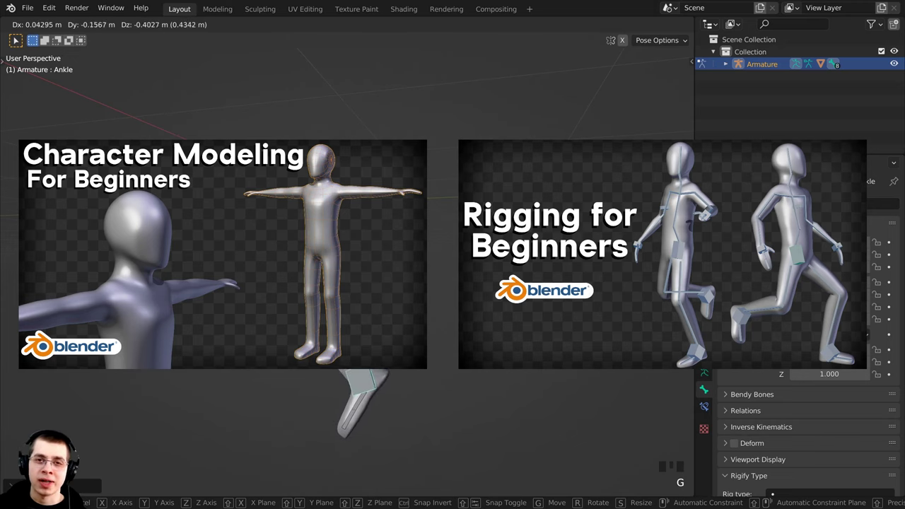
{"action": "key", "text": "Return"}
{"action": "key", "text": "r"}
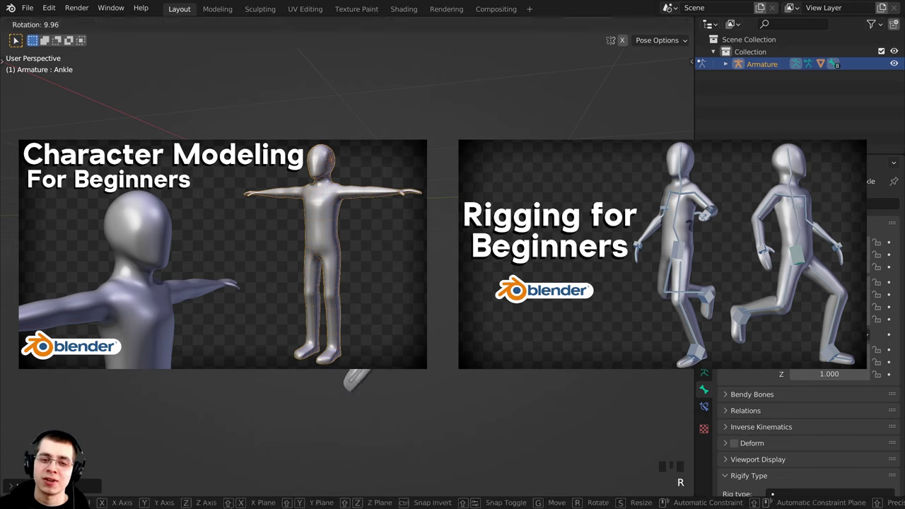
{"action": "key", "text": "g"}
{"action": "key", "text": "g"}
{"action": "key", "text": "r"}
{"action": "left_click", "coordinate": [430, 302]}
{"action": "key", "text": "g"}
{"action": "left_click", "coordinate": [431, 302]}
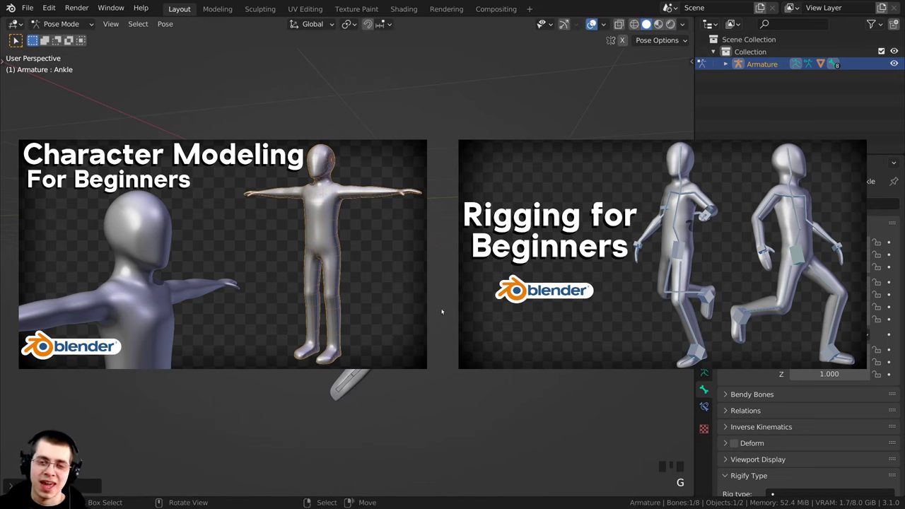
Test further leg poses by alternately rotating the Ankle control and moving it down and back up.
{"action": "key", "text": "r"}
{"action": "key", "text": "g"}
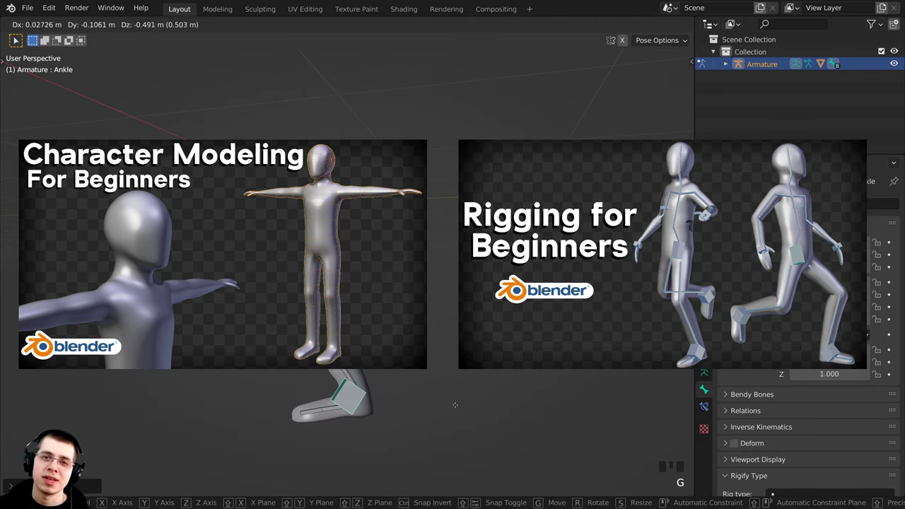
{"action": "key", "text": "r"}
{"action": "key", "text": "g"}
{"action": "key", "text": "r"}
{"action": "left_click", "coordinate": [437, 357]}
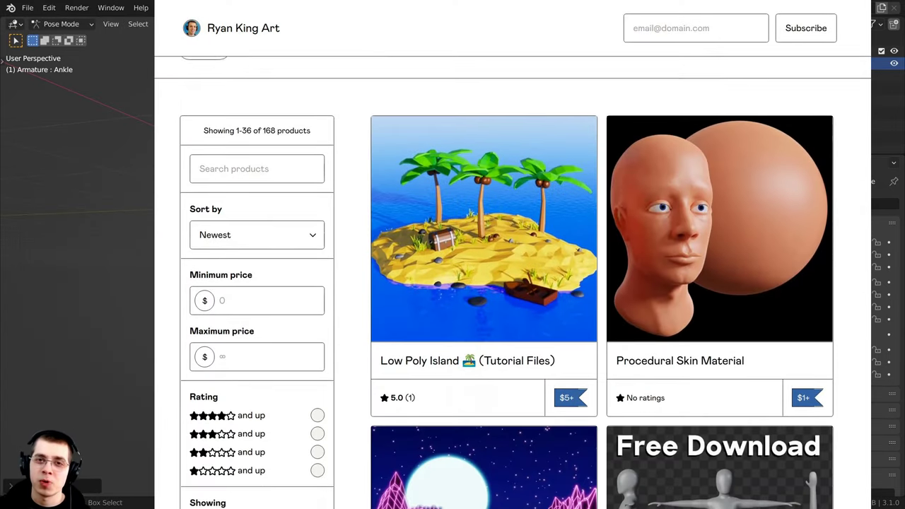
{"action": "key", "text": "g"}
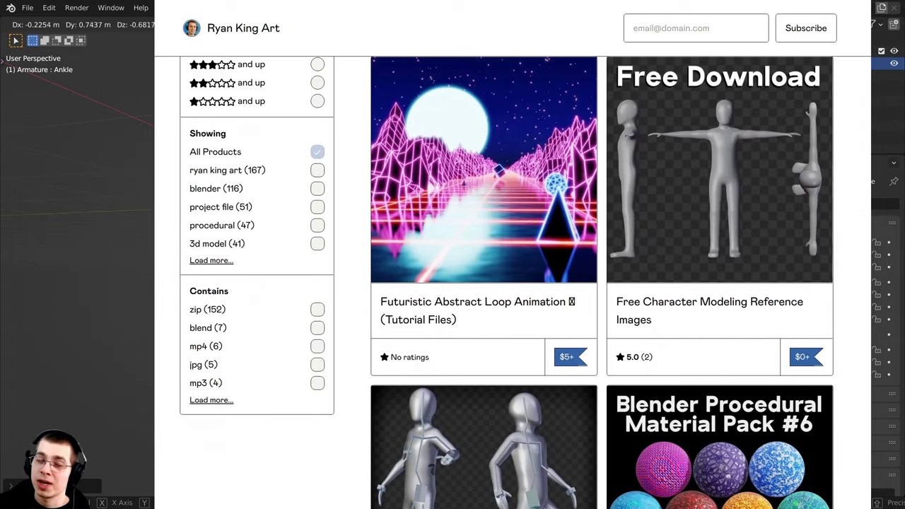
{"action": "key", "text": "g"}
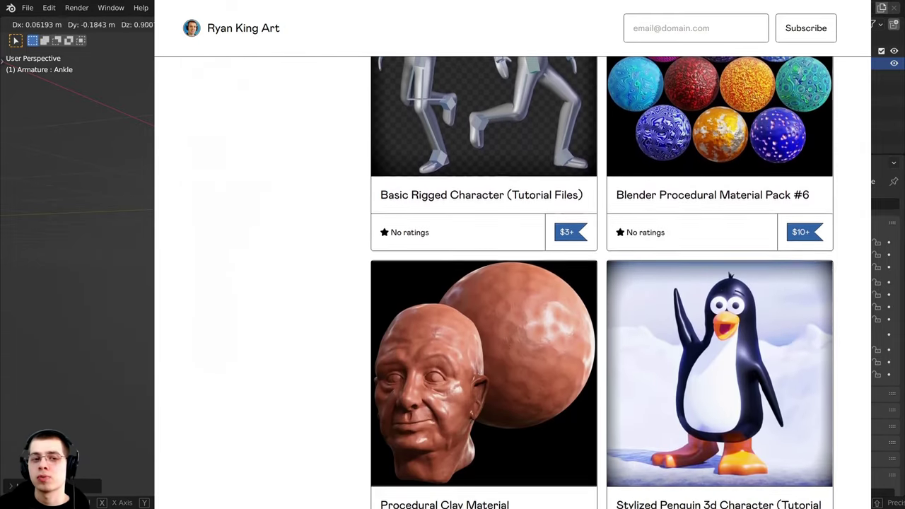